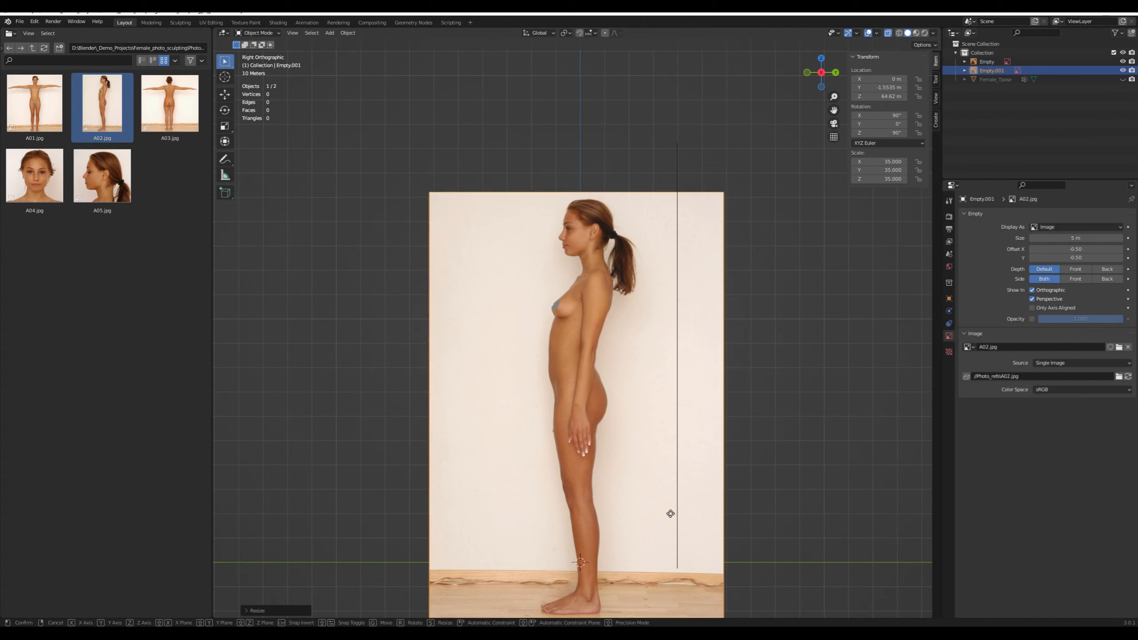
# Show the Female_Tpose mesh and align the A02.jpg side reference to it, at about Y 0.82 m and Z 85.24 m
pyautogui.click(666, 464)
pyautogui.click(1123, 79)
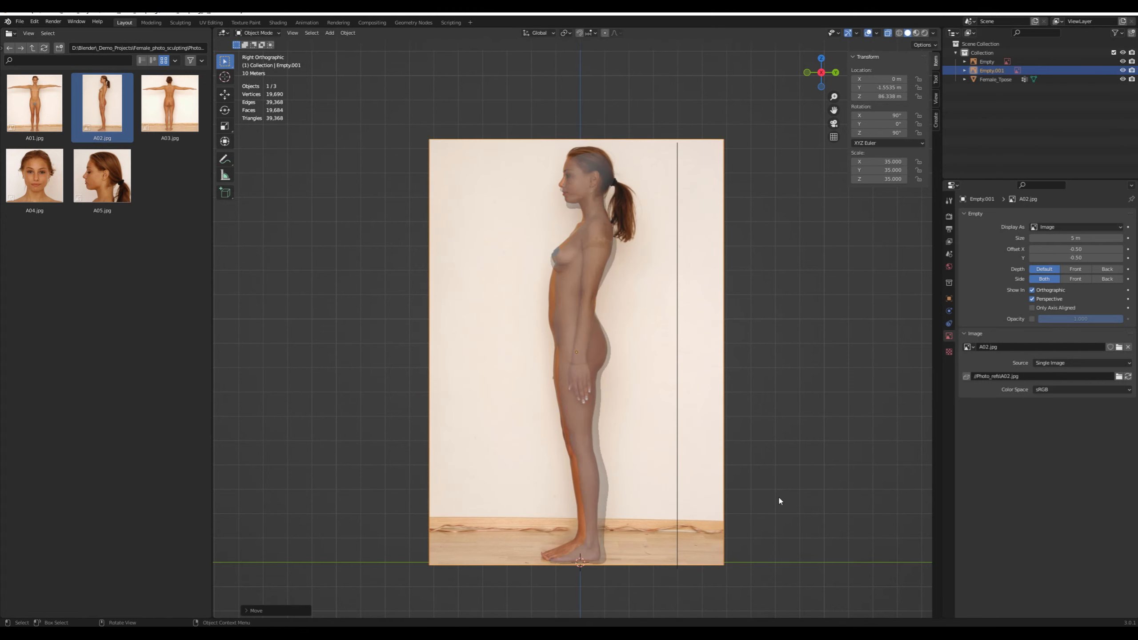
pyautogui.press('g')
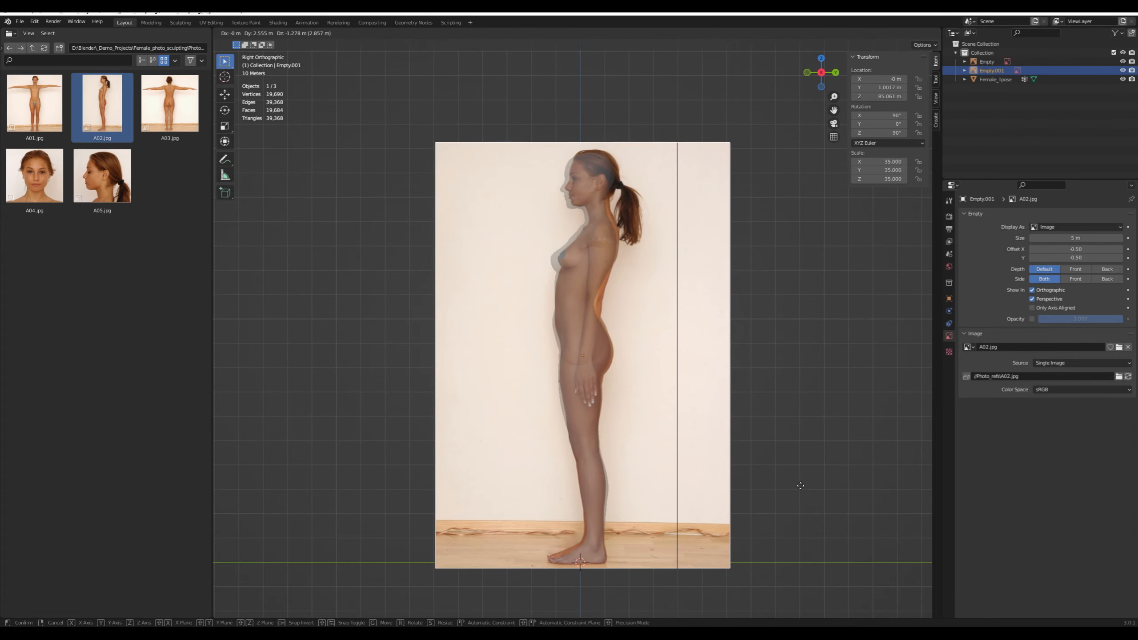
pyautogui.click(800, 485)
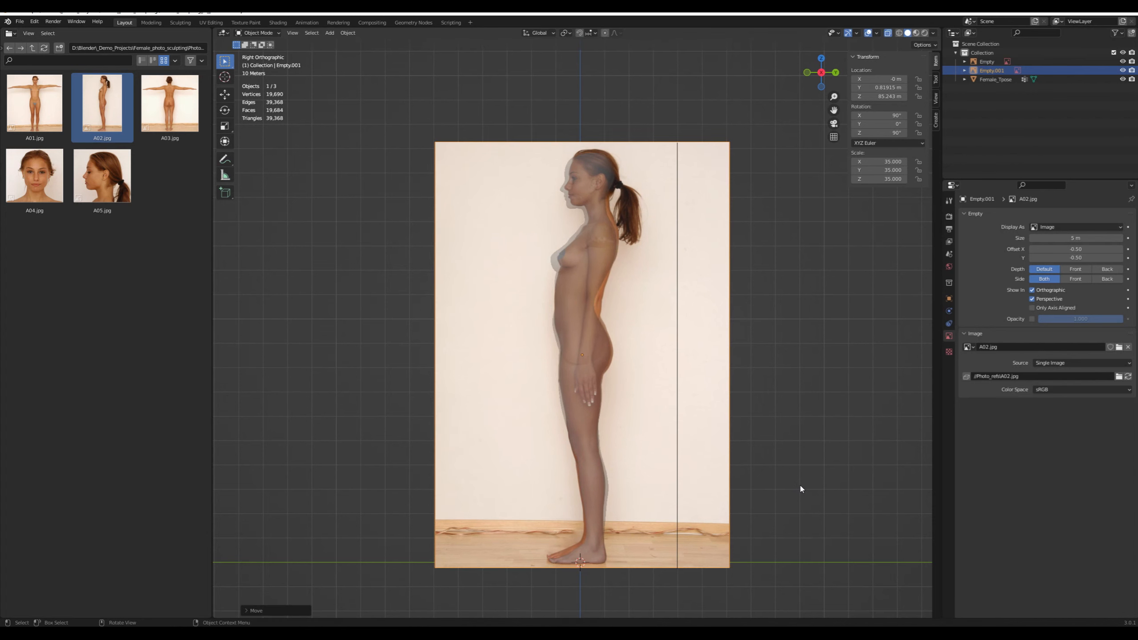
# Move the A02.jpg side reference along X to about -83 m, just beyond the model's outstretched hand
pyautogui.scroll(1, 771, 475)
pyautogui.scroll(-1, 777, 463)
pyautogui.moveTo(774, 463); pyautogui.dragTo(821, 465, button='middle')
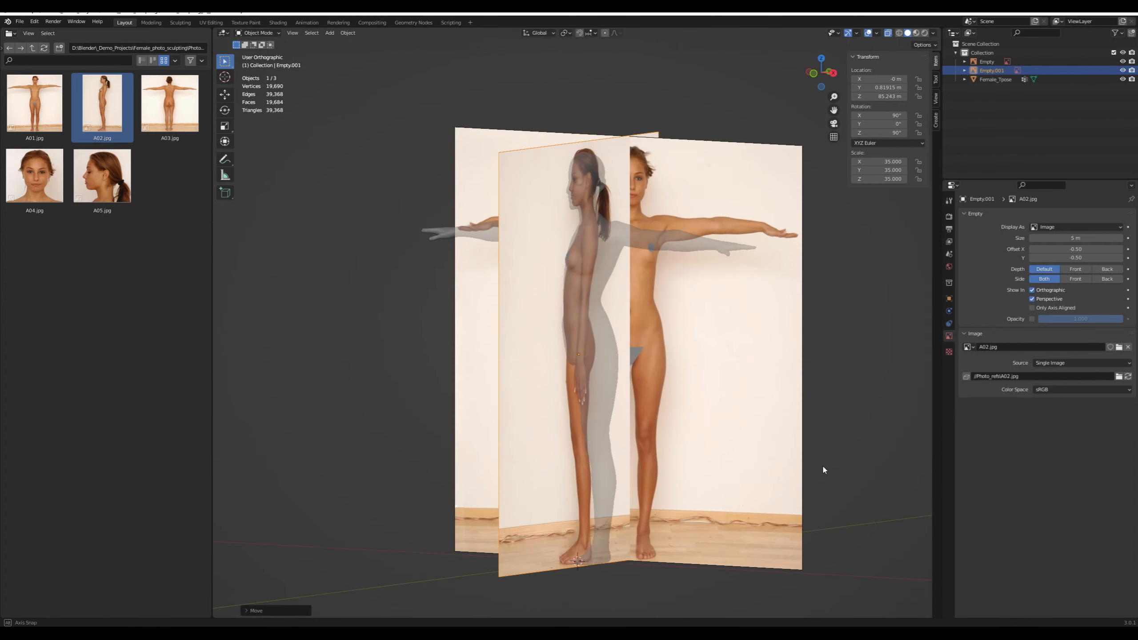
pyautogui.press('KP_7')
pyautogui.press('g')
pyautogui.press('x')
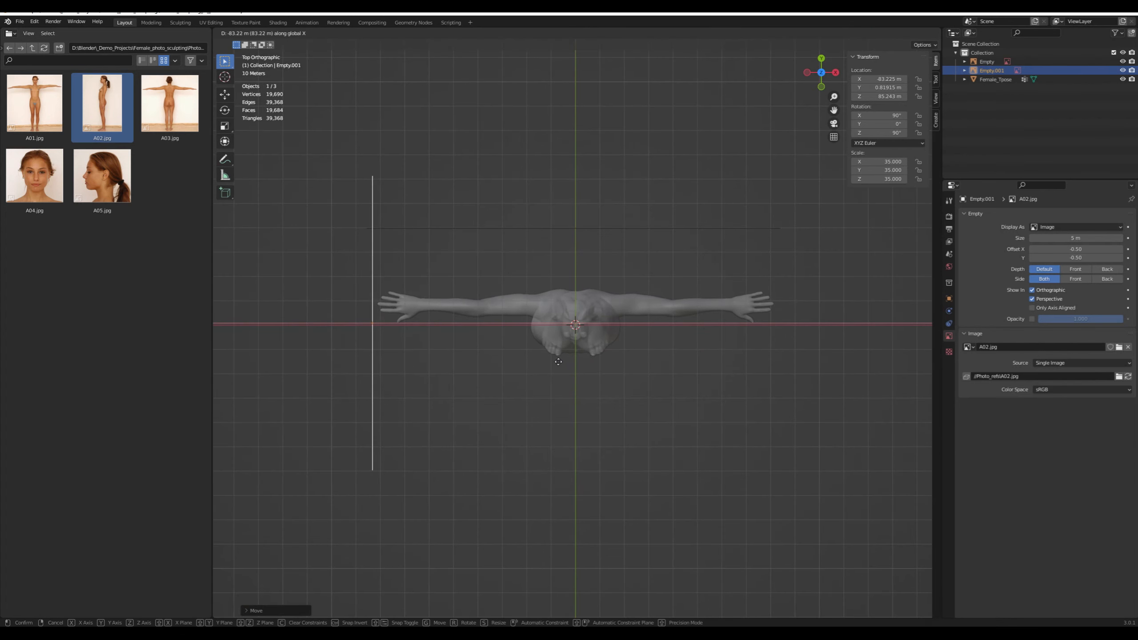
pyautogui.click(542, 372)
# Set the A01.jpg front reference to display only on its front side
pyautogui.moveTo(788, 519); pyautogui.dragTo(743, 428, button='middle')
pyautogui.click(760, 329)
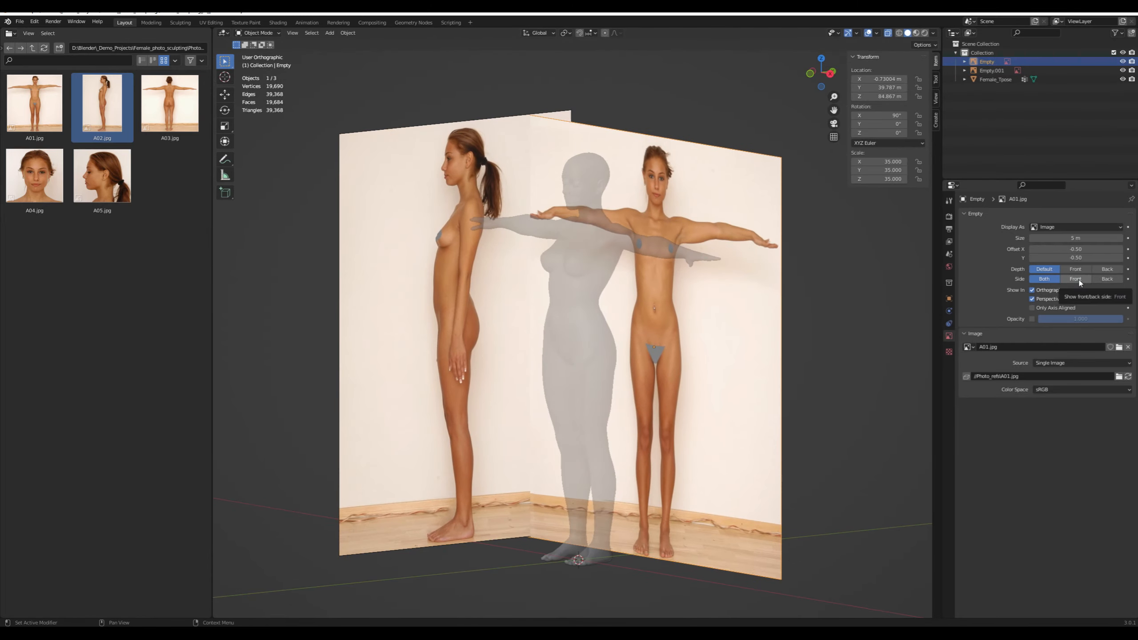
pyautogui.moveTo(867, 326); pyautogui.dragTo(720, 357, button='middle')
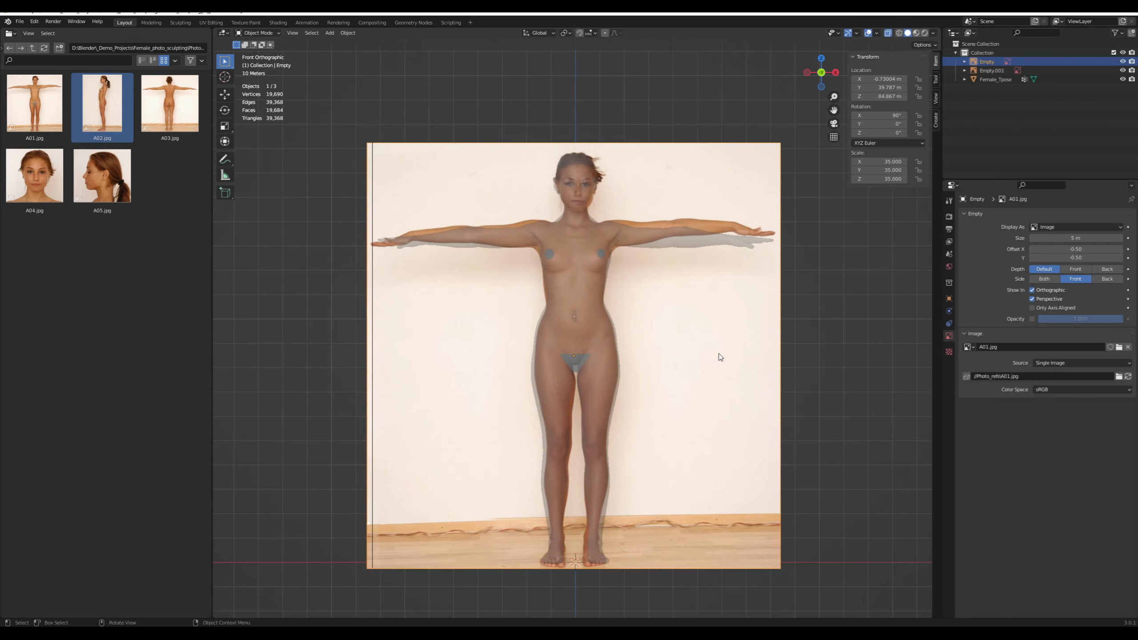
# Scale the A01.jpg reference to about 35.34 and move it to about X -0.55 m, Z 86.51 m over the model
pyautogui.scroll(3, 719, 357)
pyautogui.keyDown('shift'); pyautogui.scroll(3, 713, 357); pyautogui.keyUp('shift')
pyautogui.press('s')
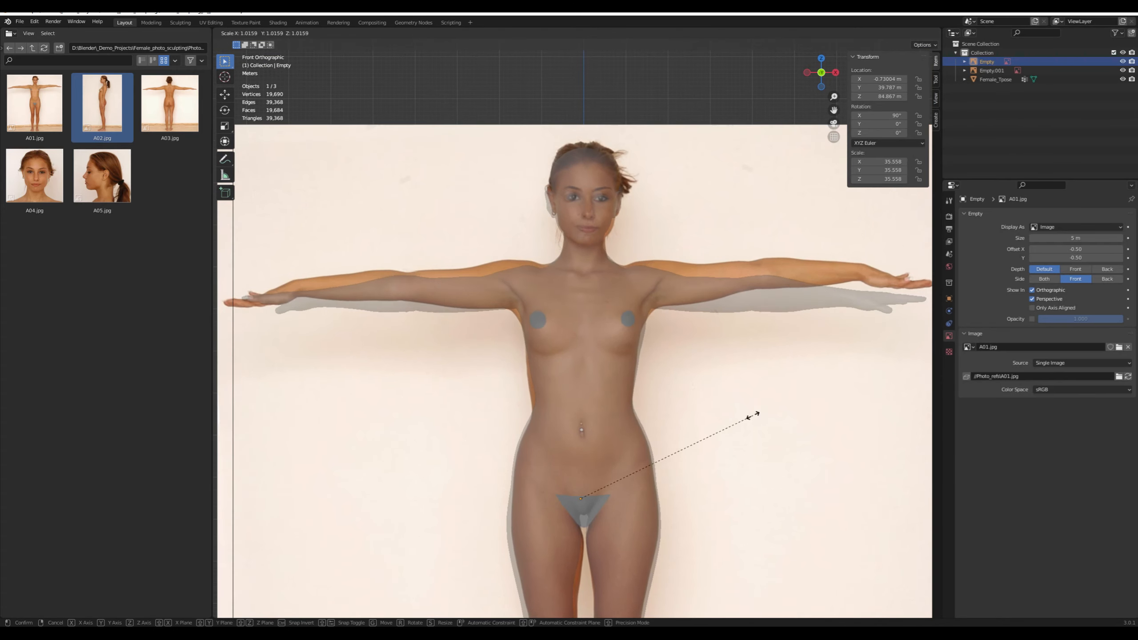
pyautogui.click(752, 418)
pyautogui.scroll(-4, 753, 417)
pyautogui.scroll(1, 740, 366)
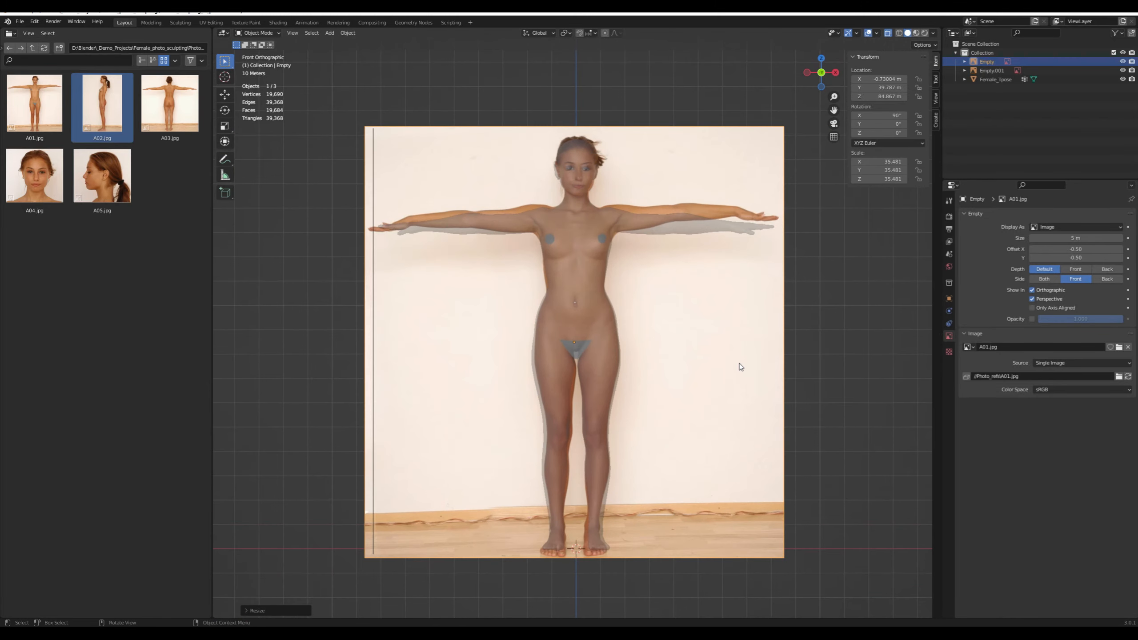
pyautogui.press('s')
pyautogui.click(680, 468)
pyautogui.press('g')
pyautogui.click(674, 470)
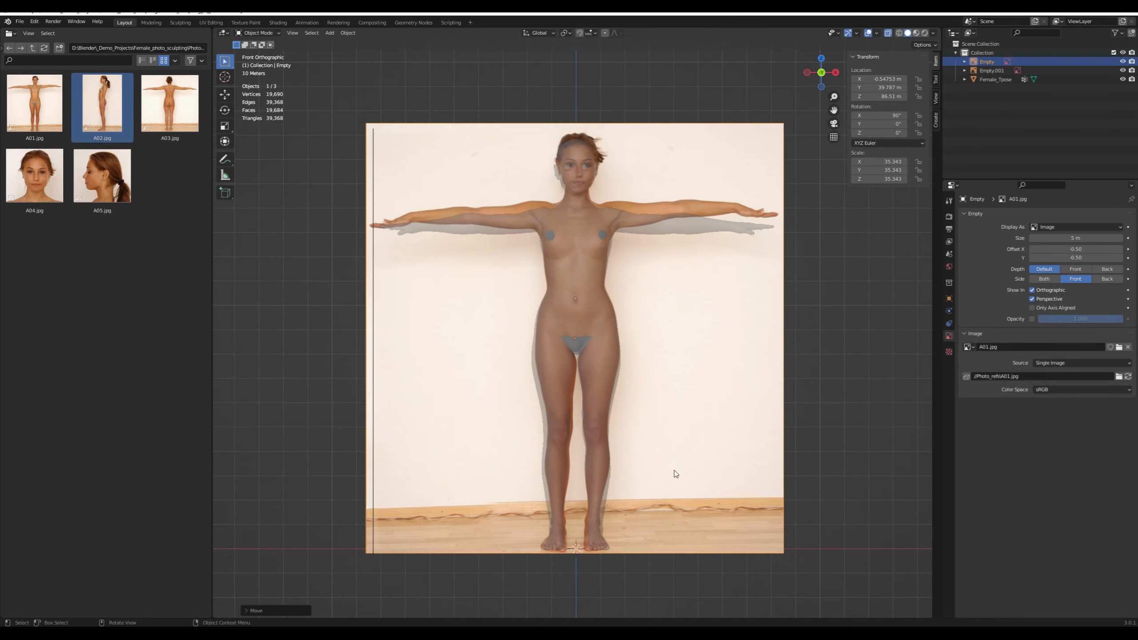
# Rotate the A01.jpg reference to about -0.34° around Y to straighten the figure against the model
pyautogui.scroll(6, 698, 369)
pyautogui.scroll(-4, 699, 366)
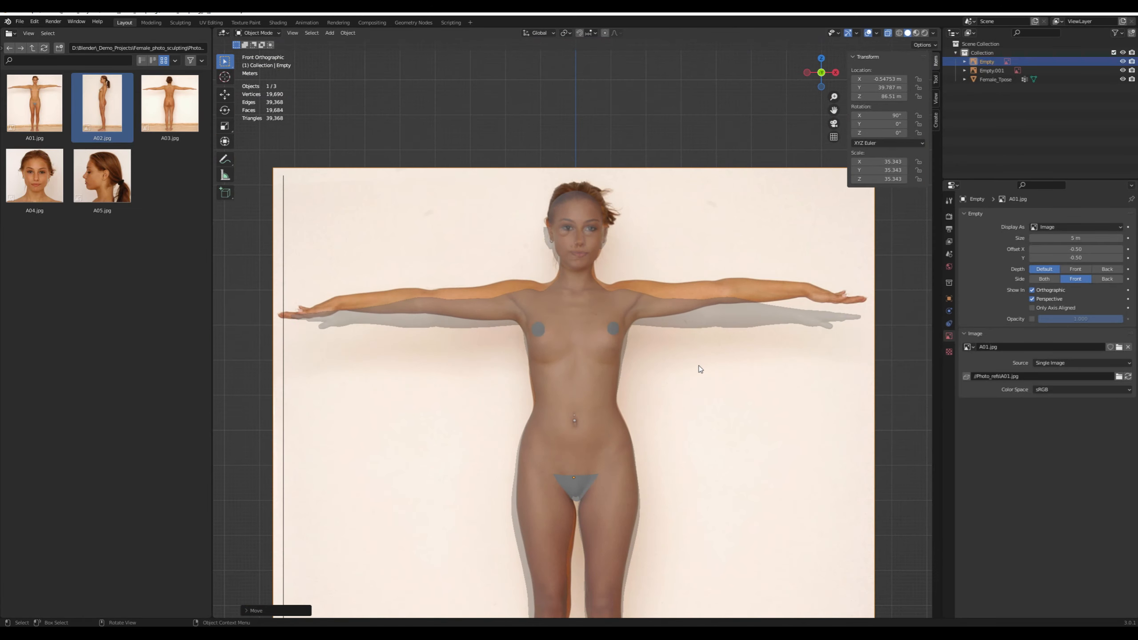
pyautogui.scroll(-3, 700, 368)
pyautogui.scroll(3, 701, 371)
pyautogui.press('r')
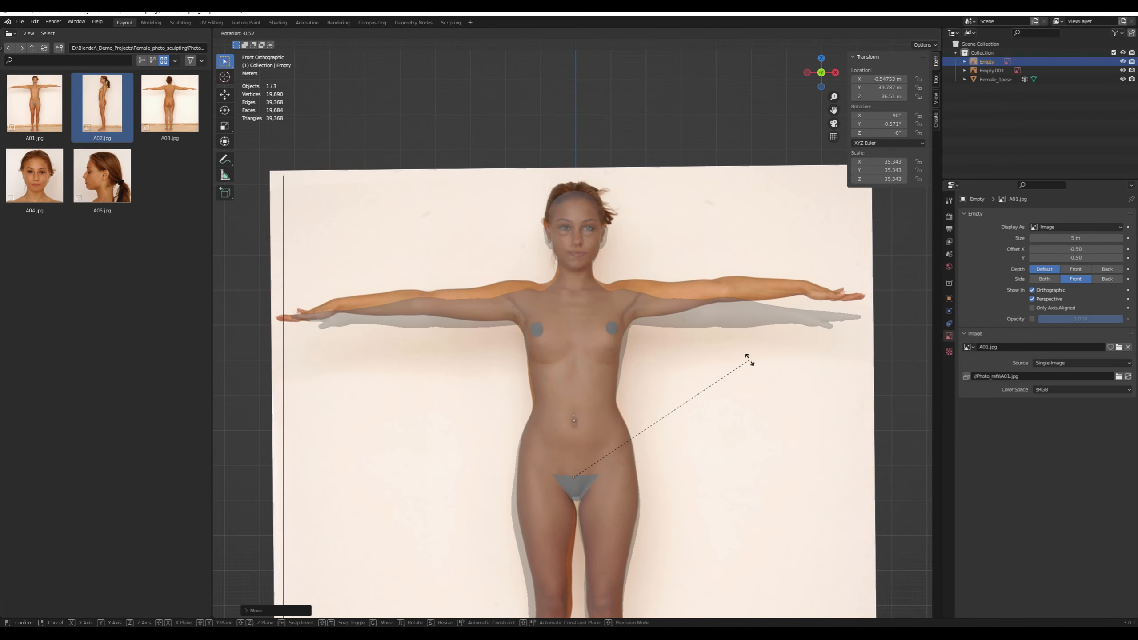
pyautogui.click(748, 362)
# Shift the A01.jpg reference to about X -0.93 m and Z 85.75 m to match the model's body
pyautogui.press('g')
pyautogui.press('x')
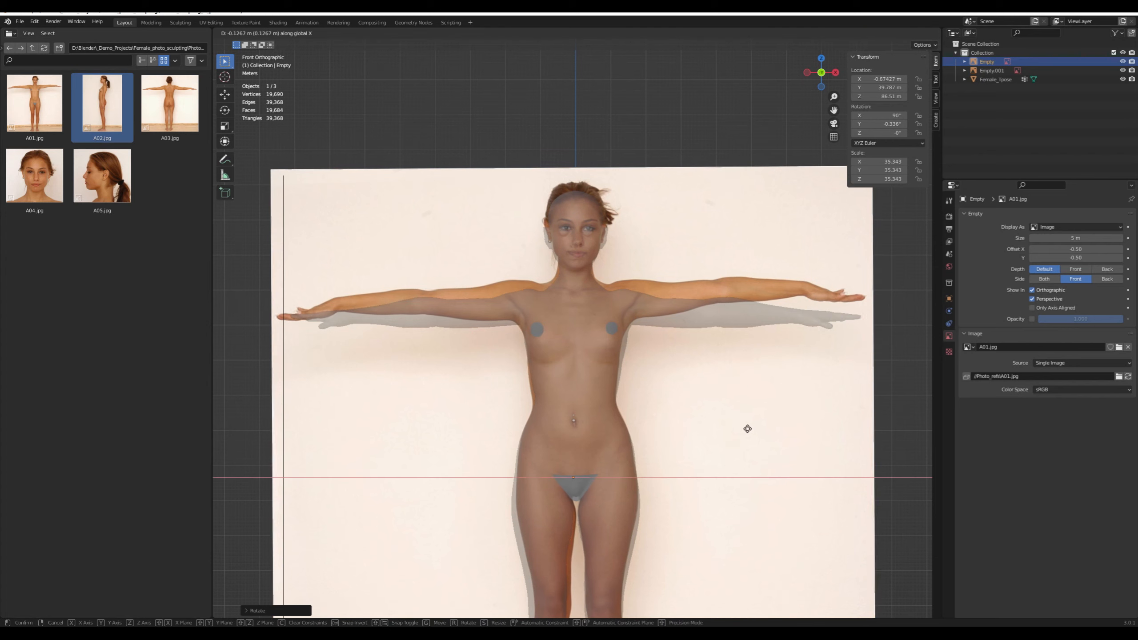
pyautogui.click(747, 430)
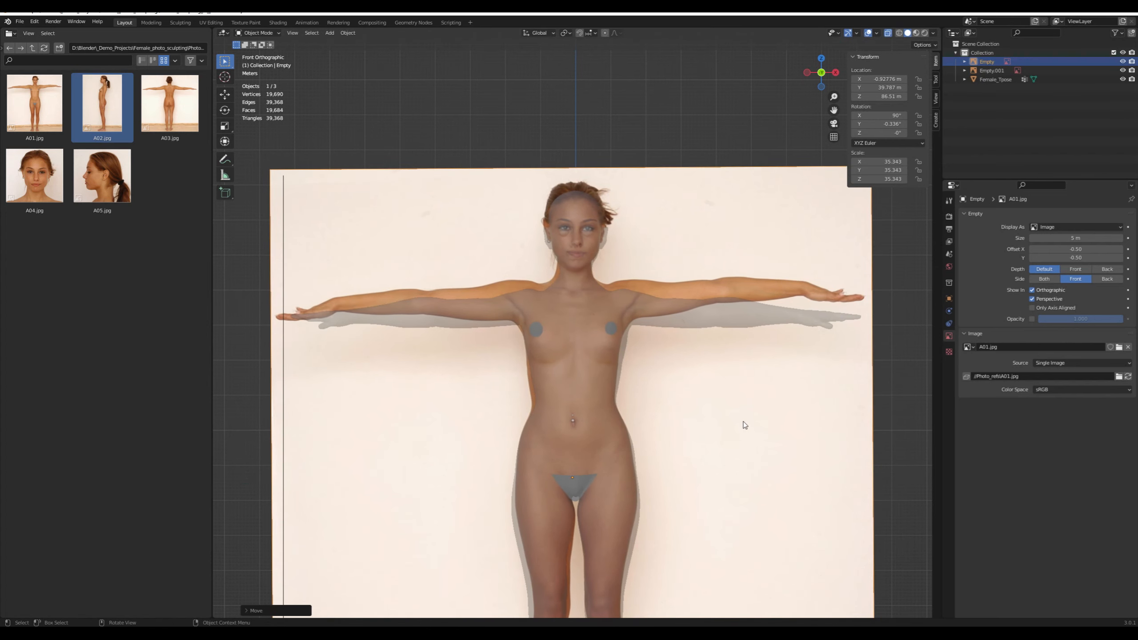
pyautogui.press('g')
pyautogui.press('z')
pyautogui.click(743, 424)
pyautogui.scroll(-1, 743, 424)
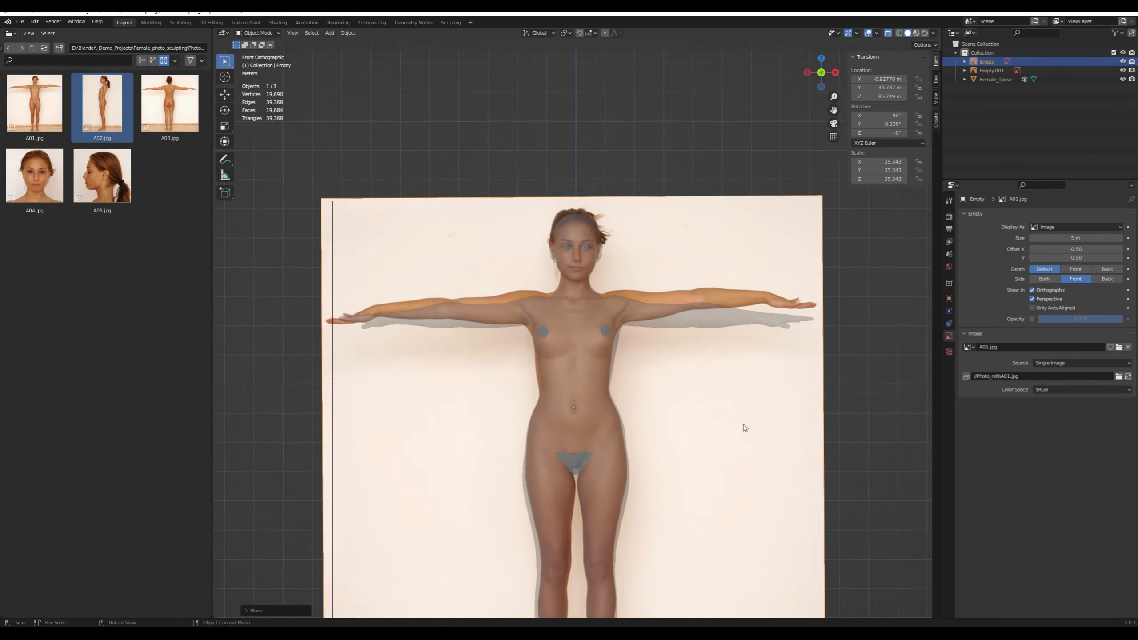
pyautogui.scroll(-2, 743, 425)
pyautogui.keyDown('shift'); pyautogui.moveTo(748, 359); pyautogui.dragTo(749, 338, button='middle'); pyautogui.keyUp('shift')
pyautogui.scroll(2, 724, 437)
# Open the Female_Tpose mesh in Edit Mode in the right side view, with X-ray display off and the sidebar hidden
pyautogui.hotkey('alt', 'z')
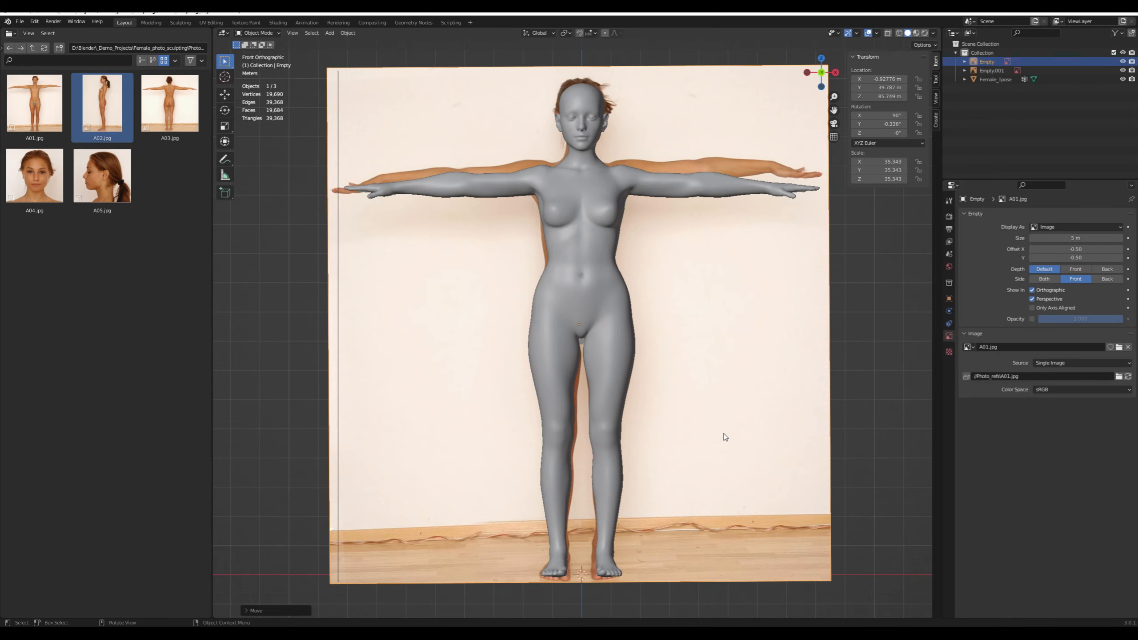
pyautogui.press('KP_3')
pyautogui.click(598, 336)
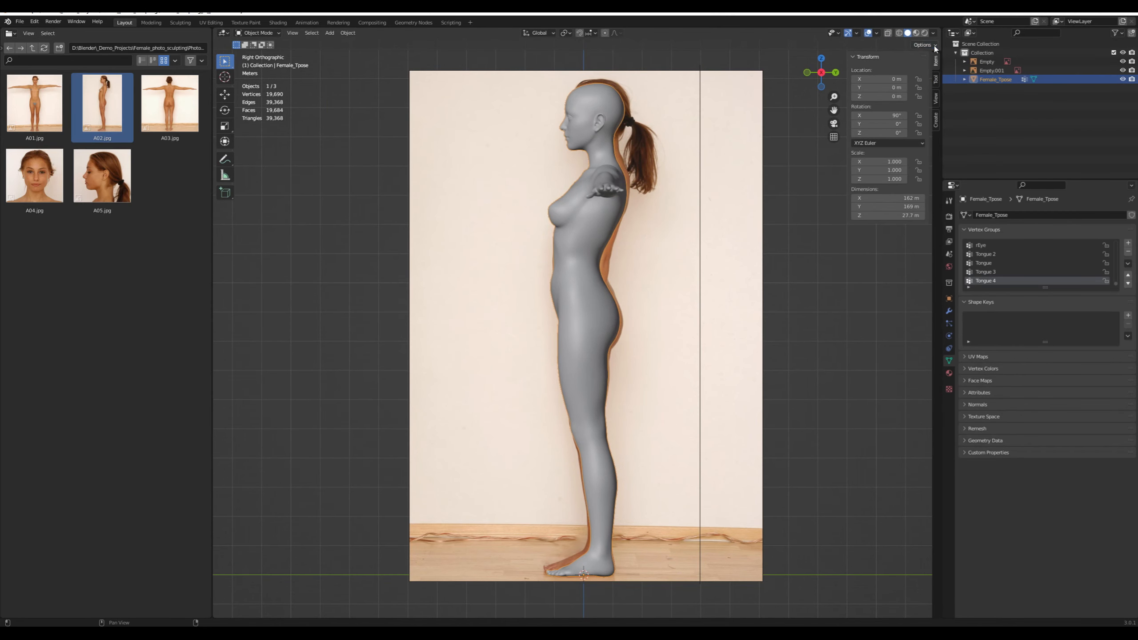
pyautogui.click(936, 83)
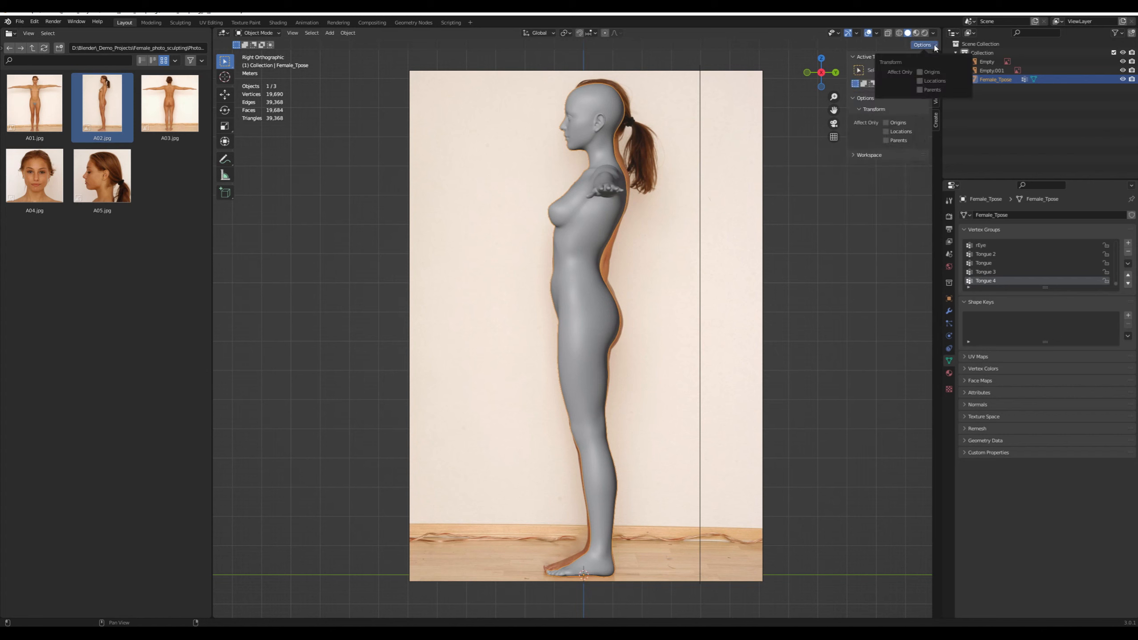
pyautogui.press('n')
pyautogui.press('Tab')
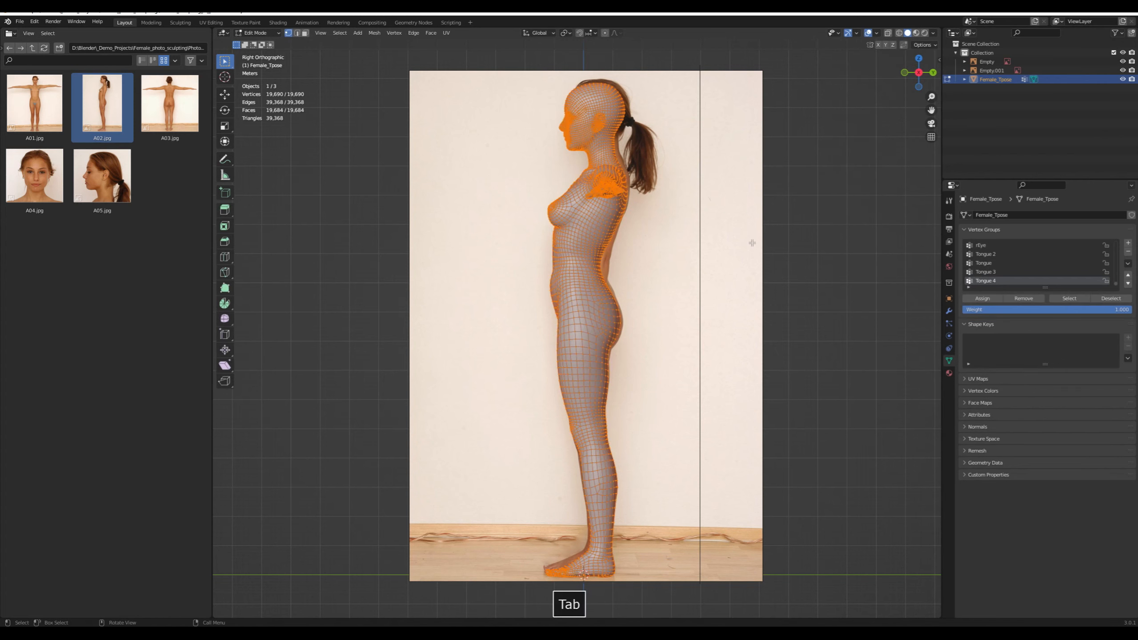
# Enable X mirroring, proportional editing and X-ray display for the deselected Female_Tpose mesh
pyautogui.click(923, 44)
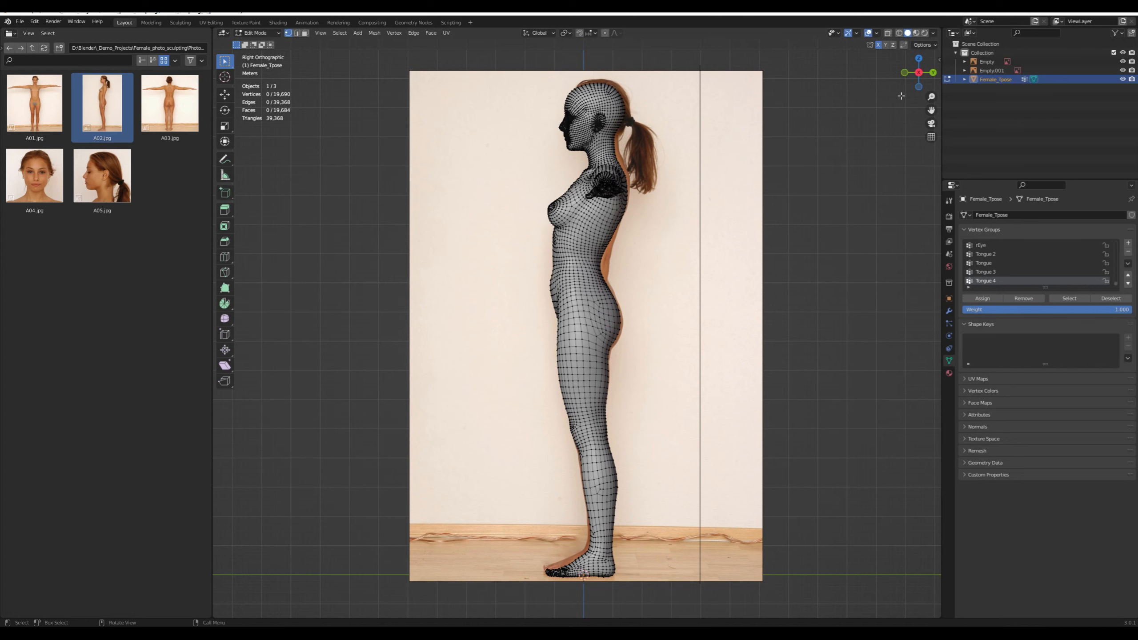
pyautogui.click(922, 45)
pyautogui.hotkey('alt', 'o')
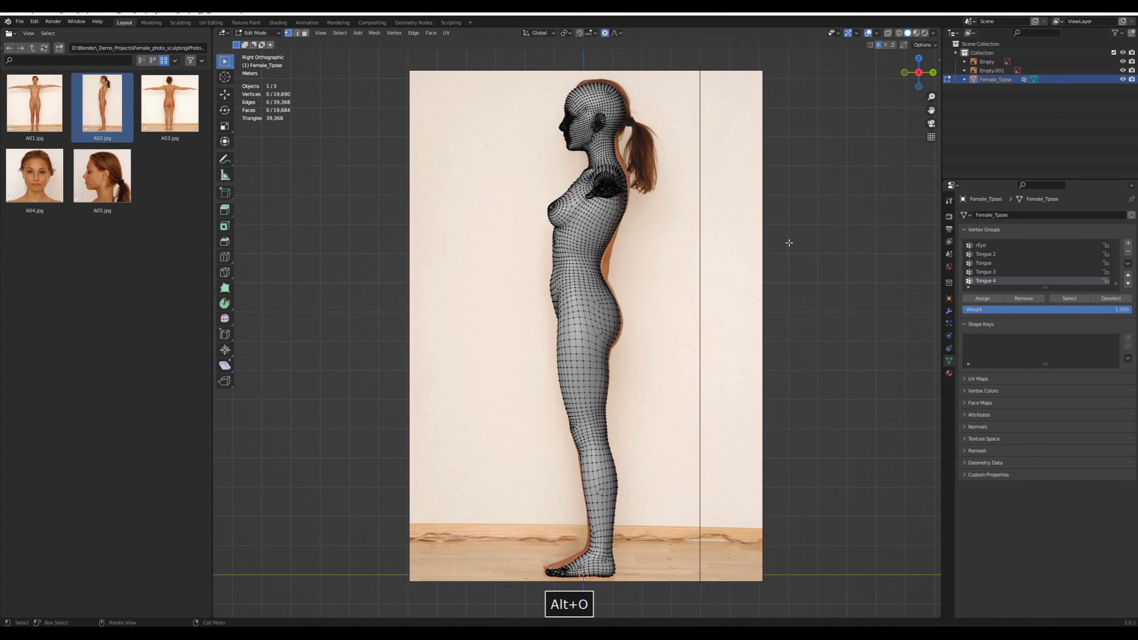
pyautogui.hotkey('alt', 'z')
pyautogui.scroll(5, 718, 320)
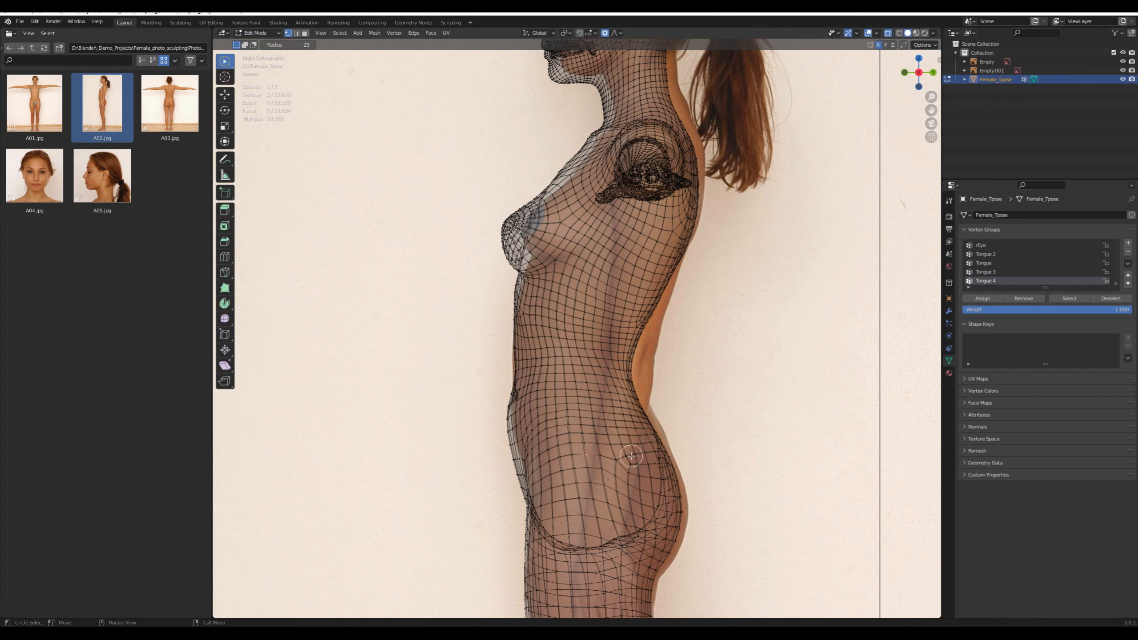
# Try shifting small spots on the model's hip and torso with proportional editing
pyautogui.press('g')
pyautogui.click(648, 461)
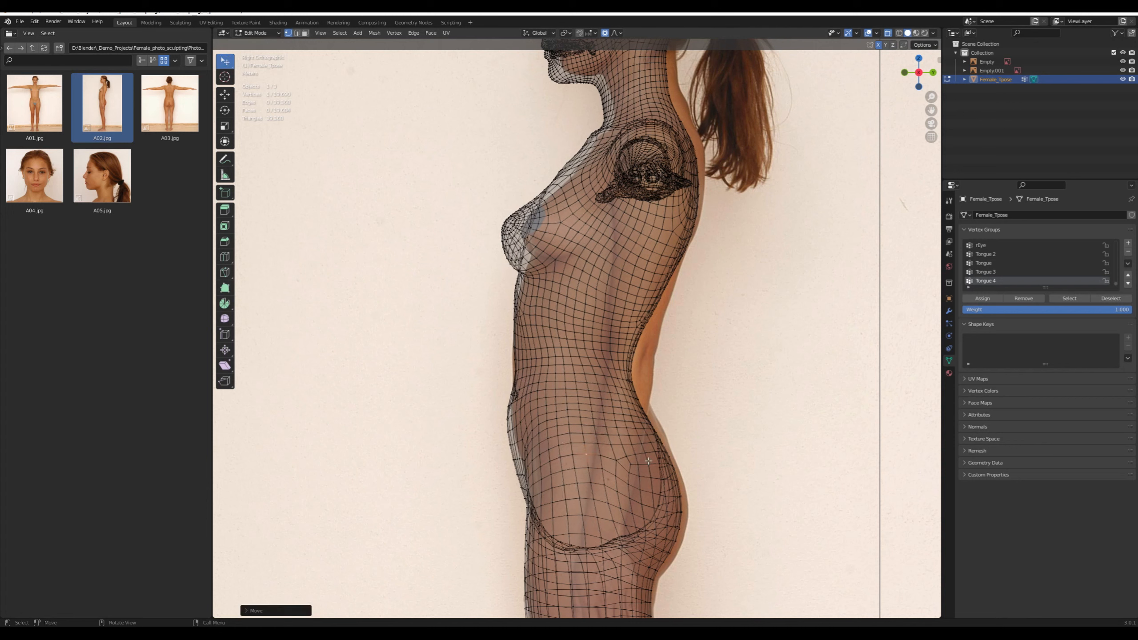
pyautogui.press('g')
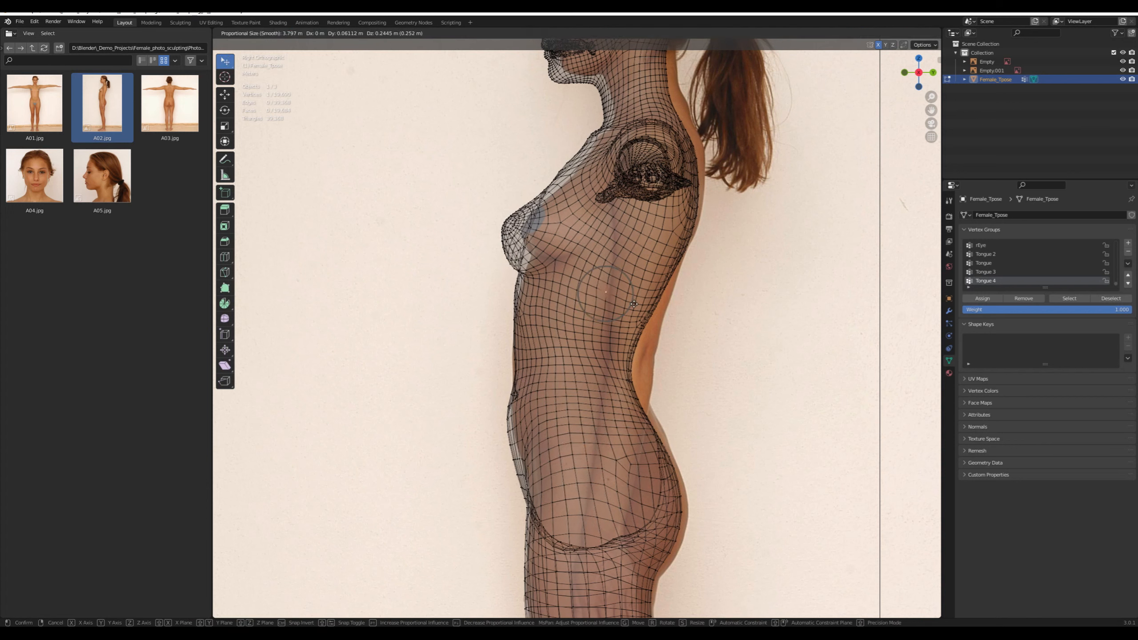
pyautogui.press('Escape')
pyautogui.click(699, 280)
# Switch the mesh to face selection and frame the head and shoulders in the side view
pyautogui.scroll(-3, 698, 278)
pyautogui.keyDown('shift'); pyautogui.moveTo(697, 277); pyautogui.dragTo(662, 286, button='middle'); pyautogui.keyUp('shift')
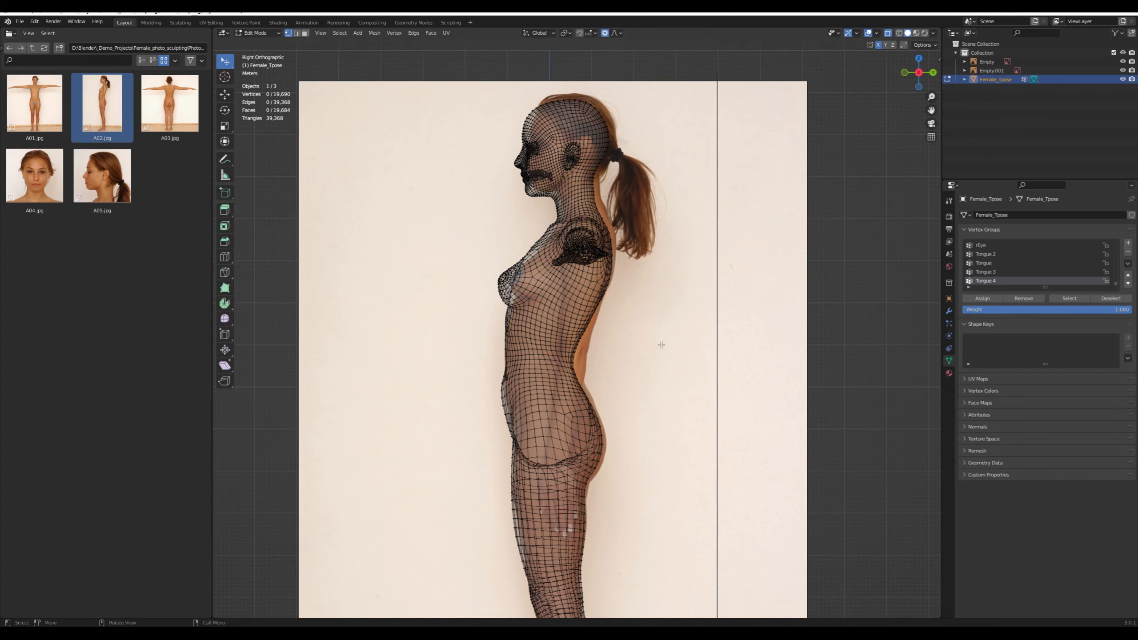
pyautogui.keyDown('shift'); pyautogui.moveTo(662, 345); pyautogui.dragTo(649, 450, button='middle'); pyautogui.keyUp('shift')
pyautogui.press('3')
pyautogui.scroll(5, 672, 404)
pyautogui.scroll(-1, 712, 356)
pyautogui.keyDown('shift'); pyautogui.moveTo(713, 356); pyautogui.dragTo(747, 423, button='middle'); pyautogui.keyUp('shift')
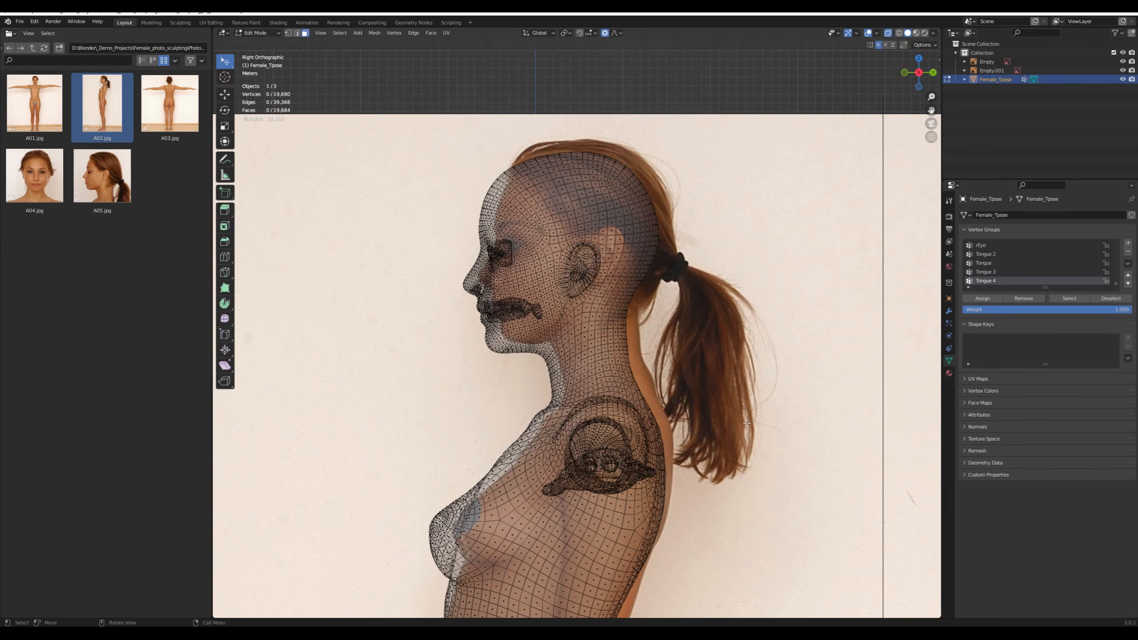
pyautogui.moveTo(651, 136)
pyautogui.keyDown('ctrl'); pyautogui.mouseDown(button='right')
pyautogui.moveTo(450, 191)
pyautogui.moveTo(569, 330)
pyautogui.moveTo(697, 297)
pyautogui.mouseUp(button='right'); pyautogui.keyUp('ctrl')
pyautogui.press('g')
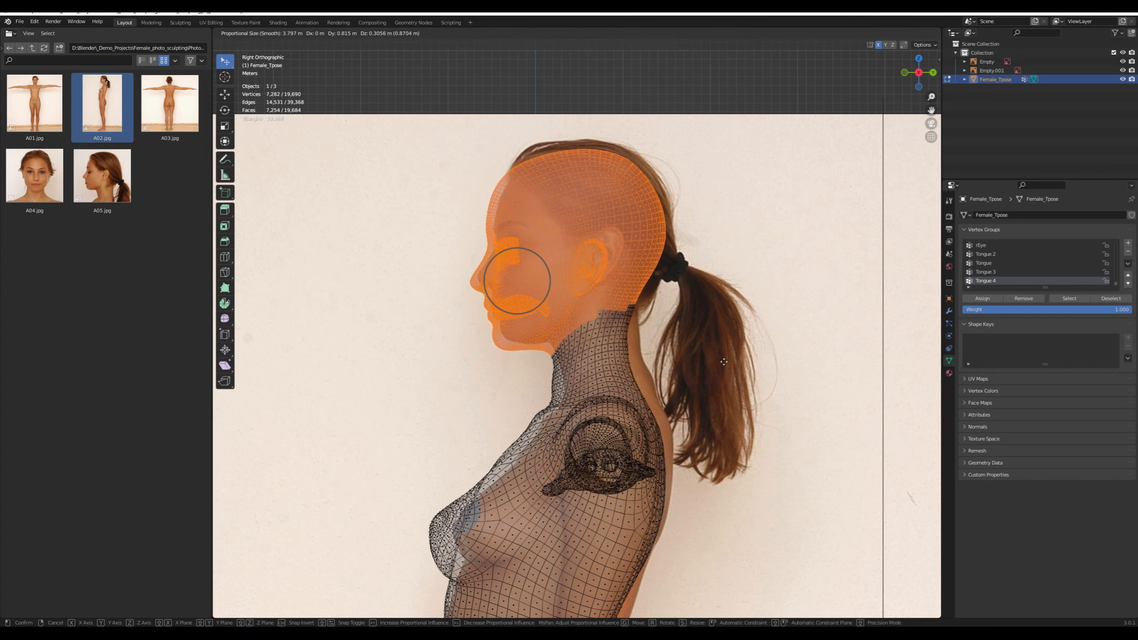
pyautogui.scroll(-8, 728, 357)
pyautogui.press('Escape')
pyautogui.click(729, 357)
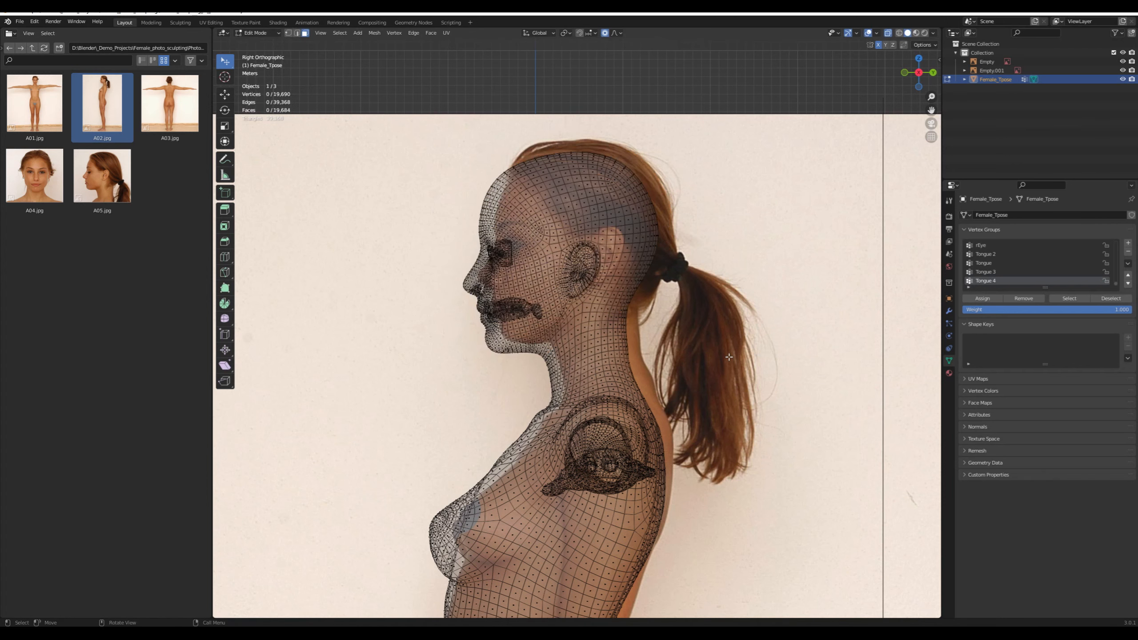
# Select all faces above the hips and move them about 1 m along Y with a proportional size of about 34 m
pyautogui.scroll(-6, 729, 357)
pyautogui.moveTo(628, 295)
pyautogui.keyDown('ctrl'); pyautogui.mouseDown(button='right')
pyautogui.moveTo(503, 418)
pyautogui.moveTo(515, 481)
pyautogui.moveTo(676, 421)
pyautogui.mouseUp(button='right'); pyautogui.keyUp('ctrl')
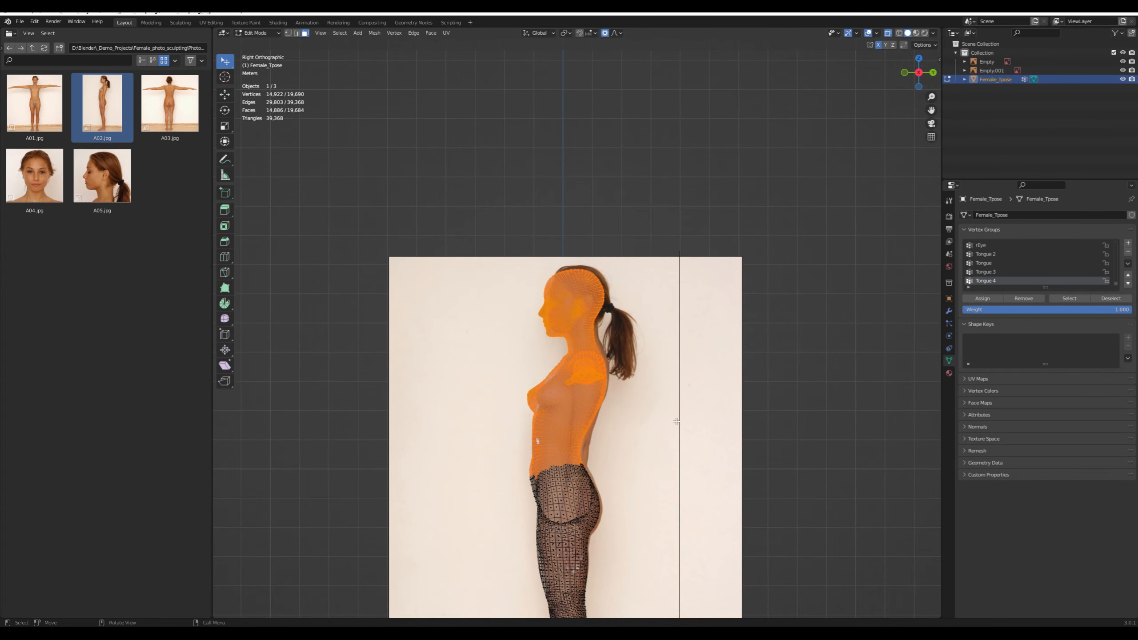
pyautogui.keyDown('shift'); pyautogui.moveTo(676, 421); pyautogui.dragTo(668, 280, button='middle'); pyautogui.keyUp('shift')
pyautogui.scroll(2, 686, 361)
pyautogui.press('g')
pyautogui.press('y')
pyautogui.scroll(-14, 686, 361)
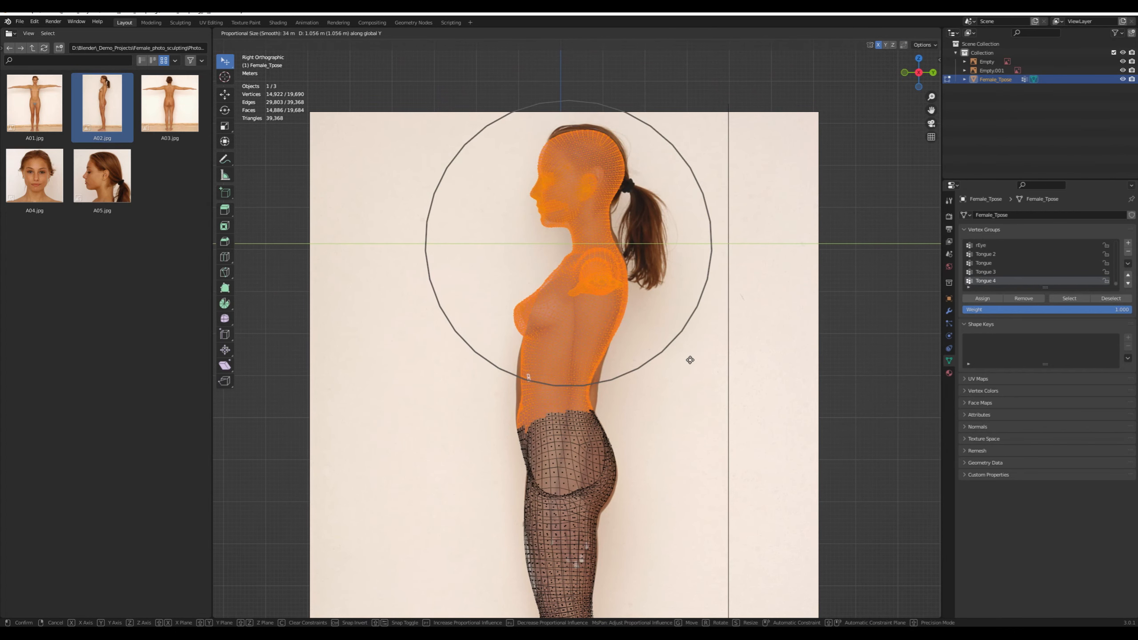
pyautogui.click(688, 359)
pyautogui.scroll(1, 689, 359)
pyautogui.hotkey('alt', 'a')
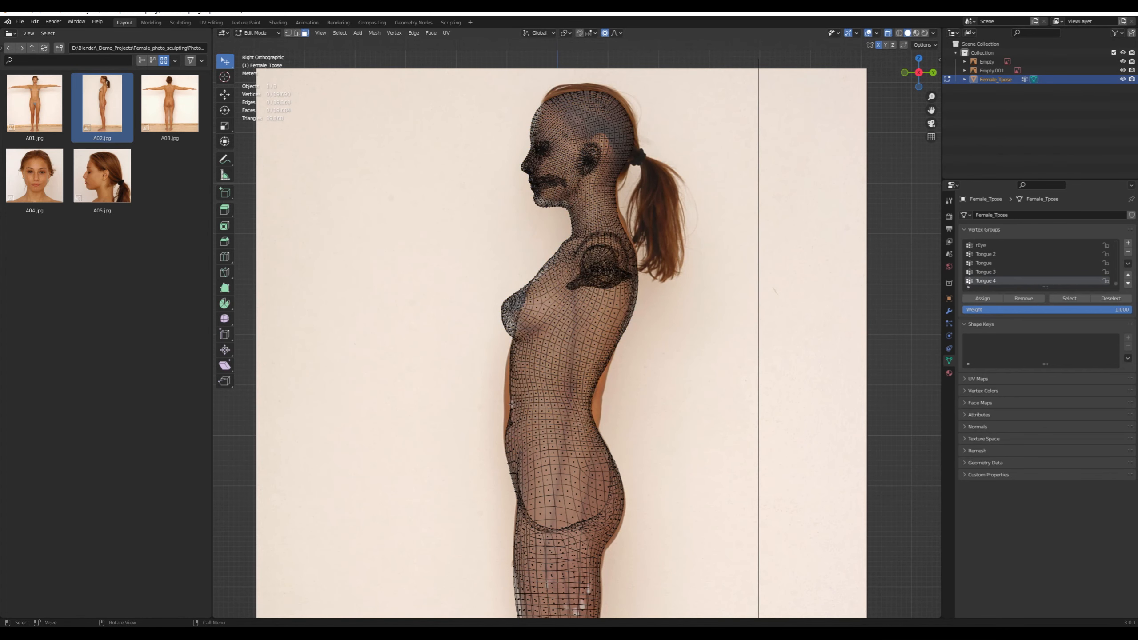
# Pull the abdomen's front outline forward about 0.7 m with a proportional size of about 25.5 m to match the side photo
pyautogui.press('g')
pyautogui.press('y')
pyautogui.scroll(8, 596, 403)
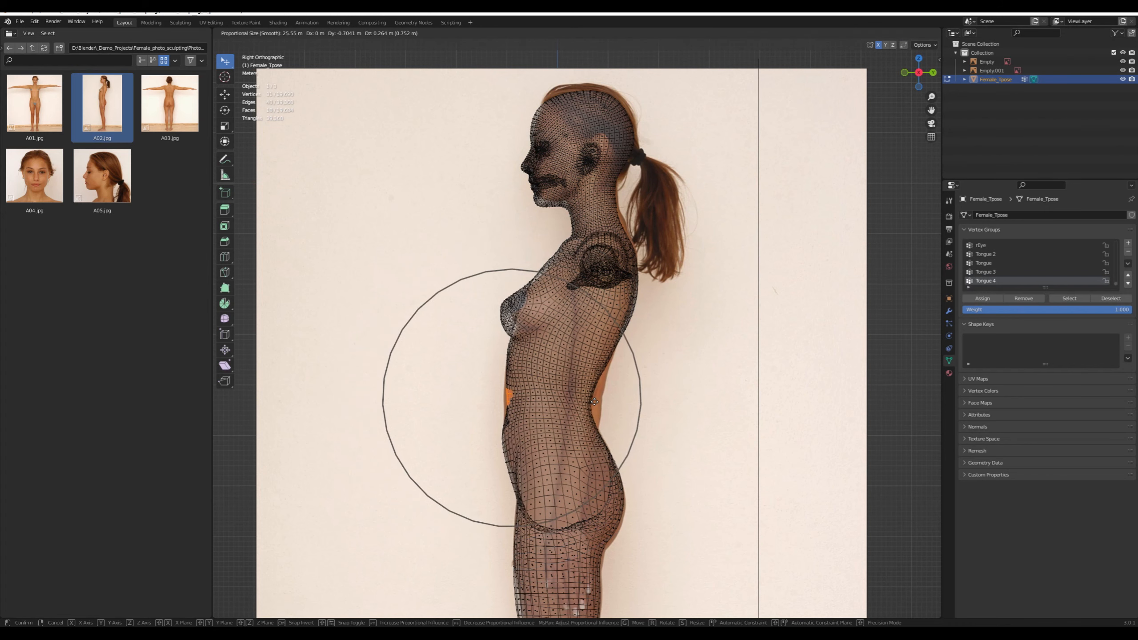
pyautogui.click(595, 403)
pyautogui.click(686, 419)
# Select the front faces just below the navel and move them to refine the lower abdomen's profile
pyautogui.keyDown('shift'); pyautogui.moveTo(685, 419); pyautogui.dragTo(690, 336, button='middle'); pyautogui.keyUp('shift')
pyautogui.scroll(4, 689, 336)
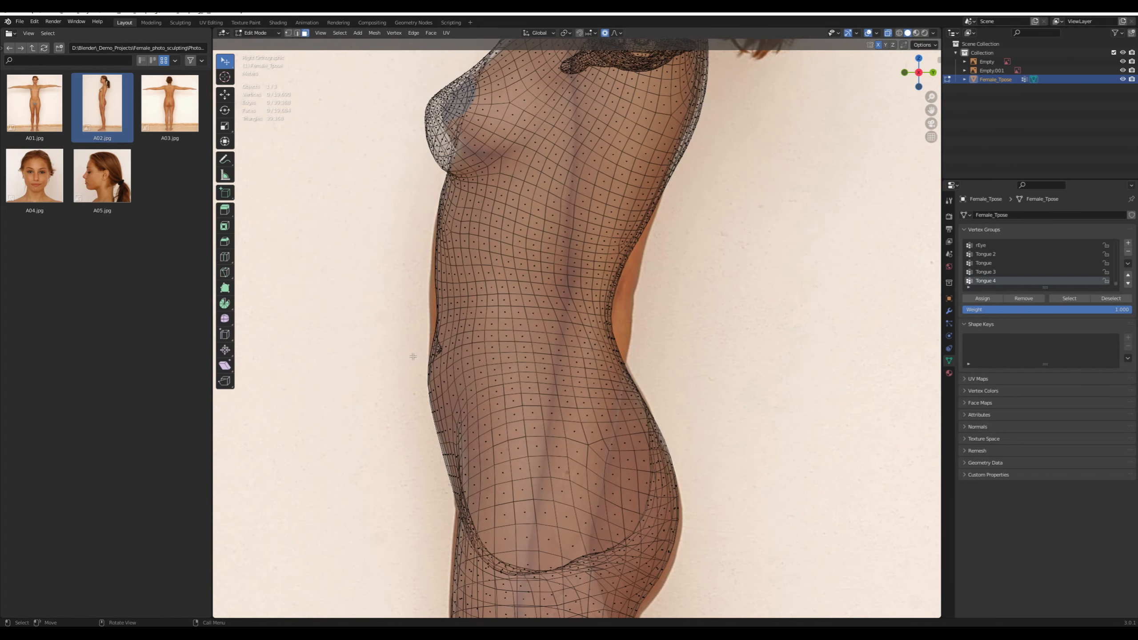
pyautogui.keyDown('ctrl'); pyautogui.moveTo(402, 357); pyautogui.dragTo(368, 395, button='right'); pyautogui.keyUp('ctrl')
pyautogui.press('g')
pyautogui.click(553, 389)
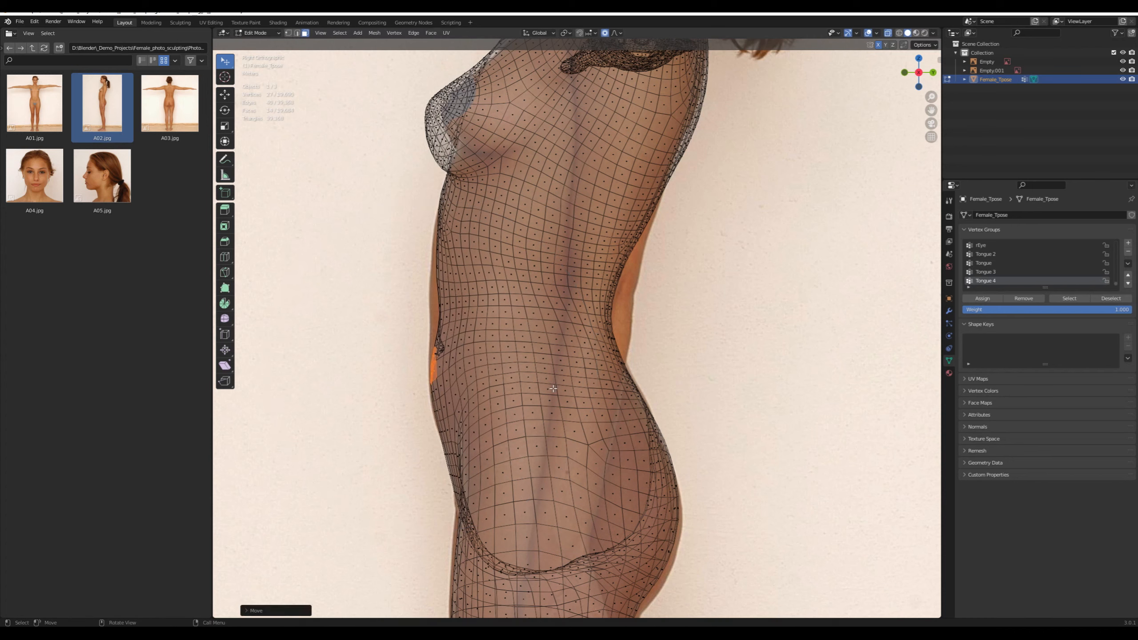
# Select the front faces above the navel and move them forward to match the side photo's abdomen outline
pyautogui.click(443, 306)
pyautogui.click(225, 94)
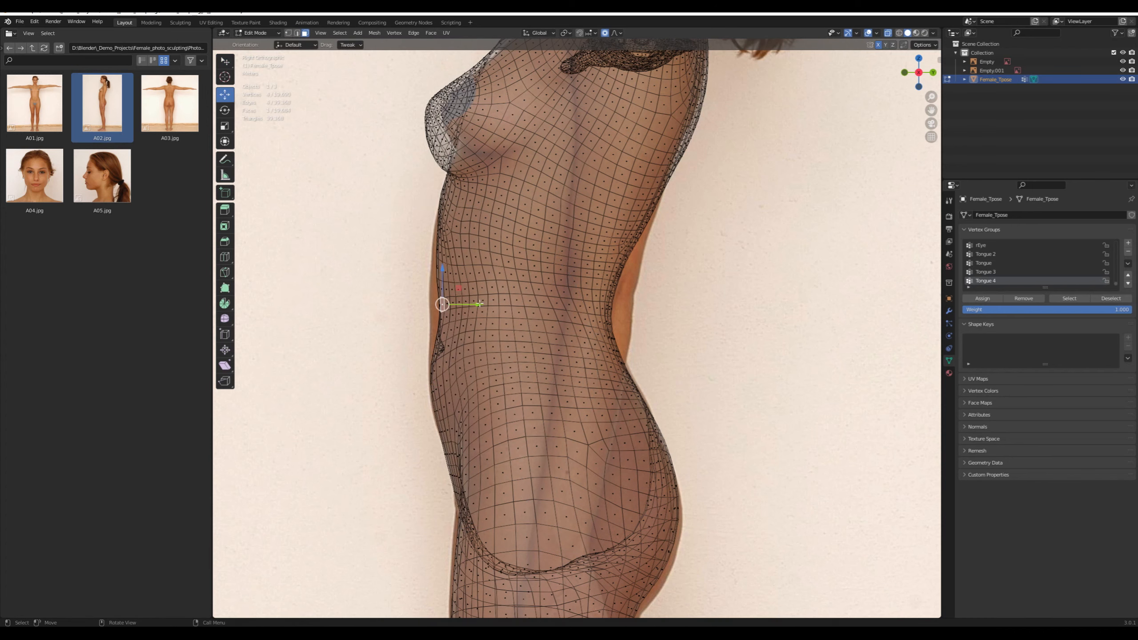
pyautogui.moveTo(474, 305); pyautogui.dragTo(474, 304)
pyautogui.moveTo(474, 304); pyautogui.dragTo(496, 311, button='middle')
pyautogui.hotkey('alt', 'z')
pyautogui.press('KP_3')
pyautogui.moveTo(473, 305); pyautogui.dragTo(468, 305)
pyautogui.scroll(2, 468, 305)
pyautogui.scroll(-3, 601, 308)
pyautogui.click(684, 289)
# Select the rearmost faces of the buttocks and move them slightly outward to match the photo's contour
pyautogui.scroll(2, 664, 352)
pyautogui.keyDown('shift'); pyautogui.moveTo(683, 289); pyautogui.dragTo(663, 335, button='middle'); pyautogui.keyUp('shift')
pyautogui.scroll(-2, 677, 309)
pyautogui.keyDown('shift'); pyautogui.moveTo(673, 376); pyautogui.dragTo(613, 370, button='middle'); pyautogui.keyUp('shift')
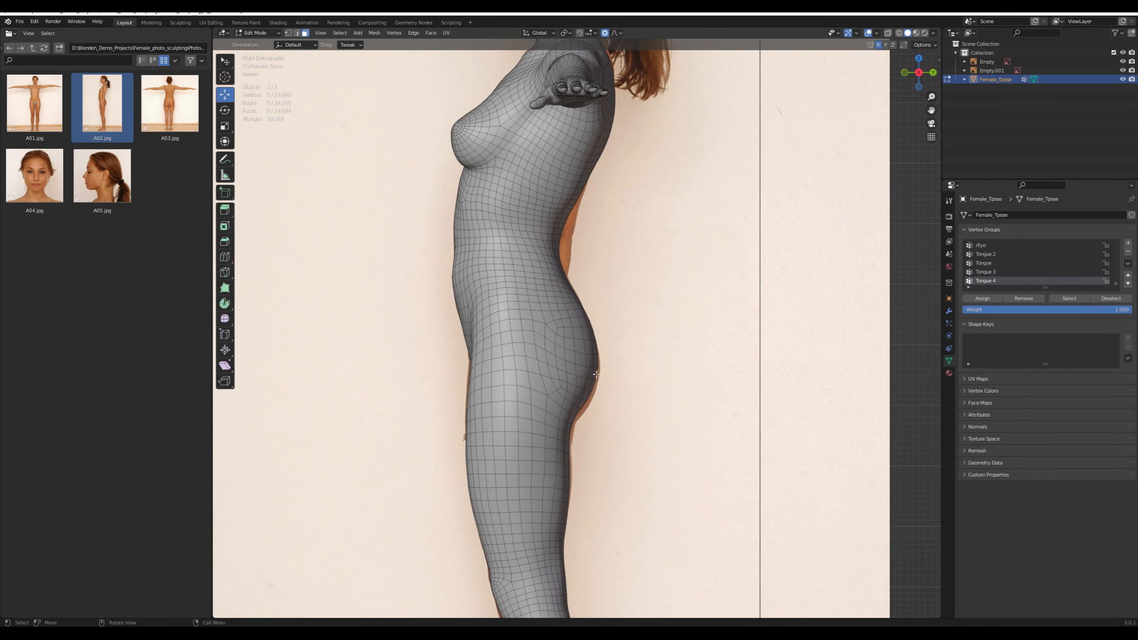
pyautogui.click(596, 373)
pyautogui.press('g')
pyautogui.scroll(-8, 691, 413)
pyautogui.click(690, 412)
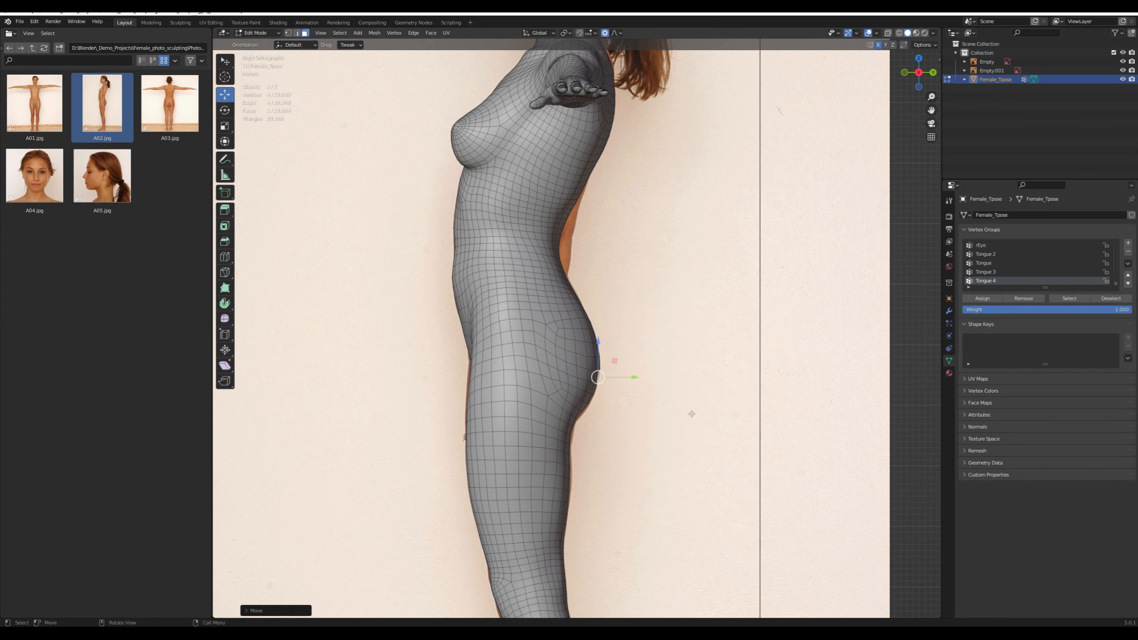
# Move the faces on the front of the thigh back to match the side photo, and clear the selection
pyautogui.hotkey('alt', 'z')
pyautogui.keyDown('shift'); pyautogui.moveTo(689, 413); pyautogui.dragTo(703, 286, button='middle'); pyautogui.keyUp('shift')
pyautogui.scroll(3, 707, 331)
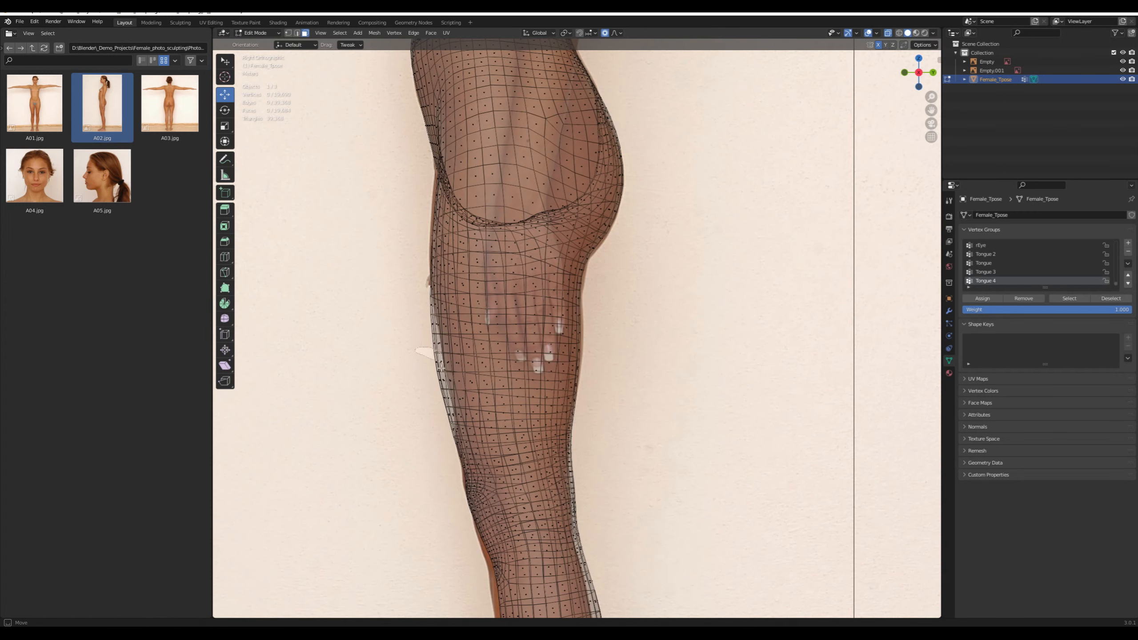
pyautogui.press('g')
pyautogui.click(450, 304)
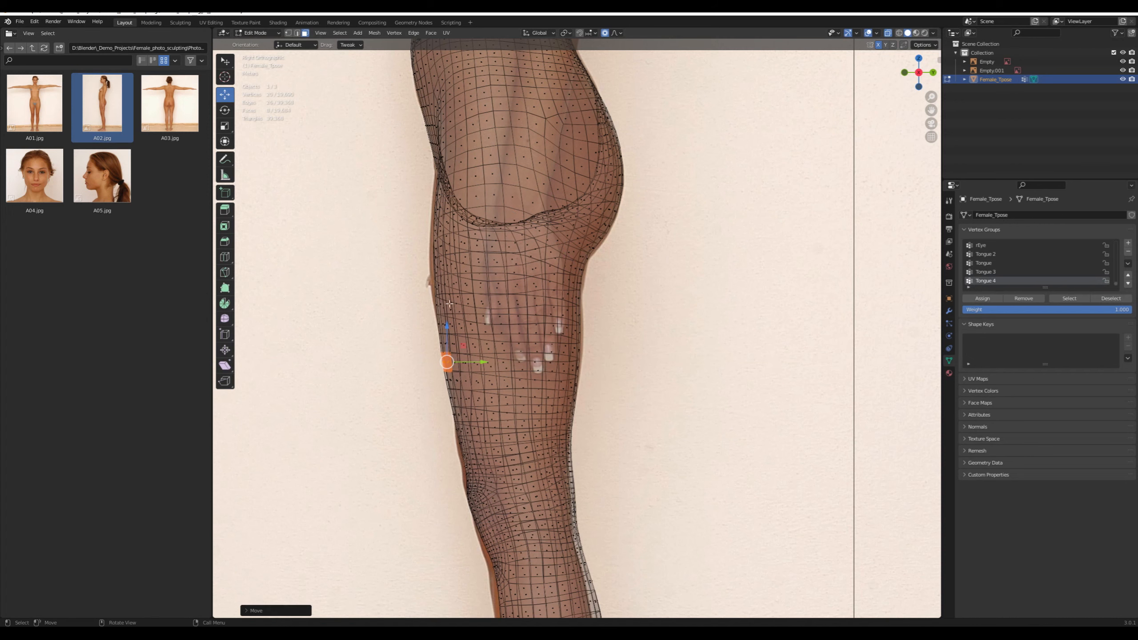
pyautogui.press('g')
pyautogui.press('Escape')
pyautogui.hotkey('alt', 'a')
# Select the face loop around the lower shin and move it forward to follow the photo's lower leg
pyautogui.scroll(-3, 685, 310)
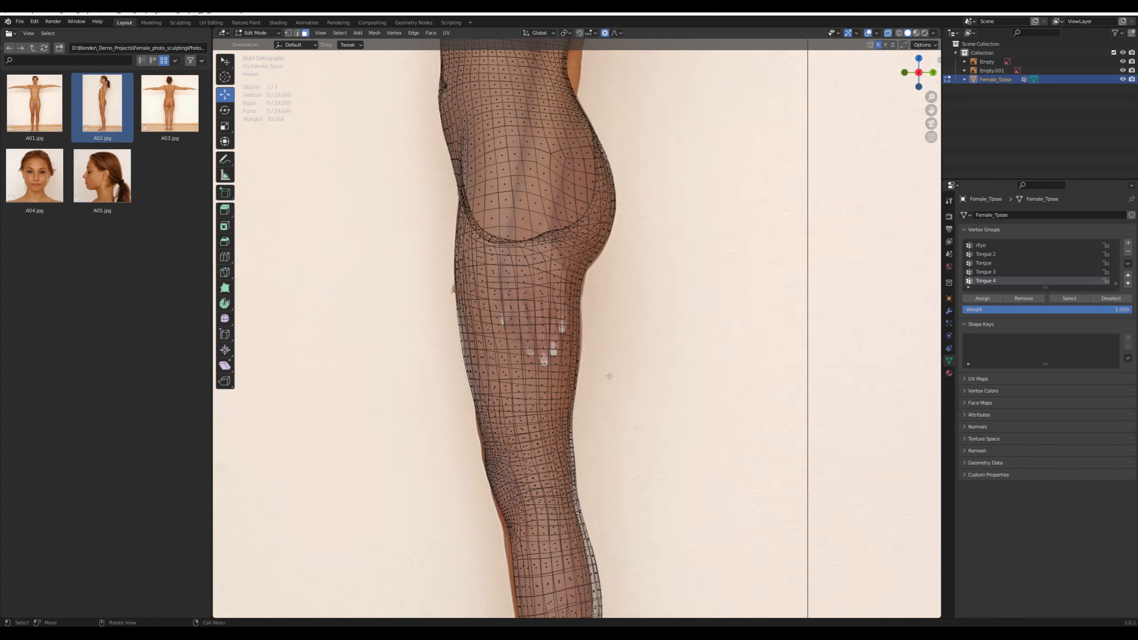
pyautogui.keyDown('shift'); pyautogui.moveTo(685, 484); pyautogui.dragTo(685, 309, button='middle'); pyautogui.keyUp('shift')
pyautogui.keyDown('shift'); pyautogui.moveTo(523, 519); pyautogui.dragTo(528, 475, button='middle'); pyautogui.keyUp('shift')
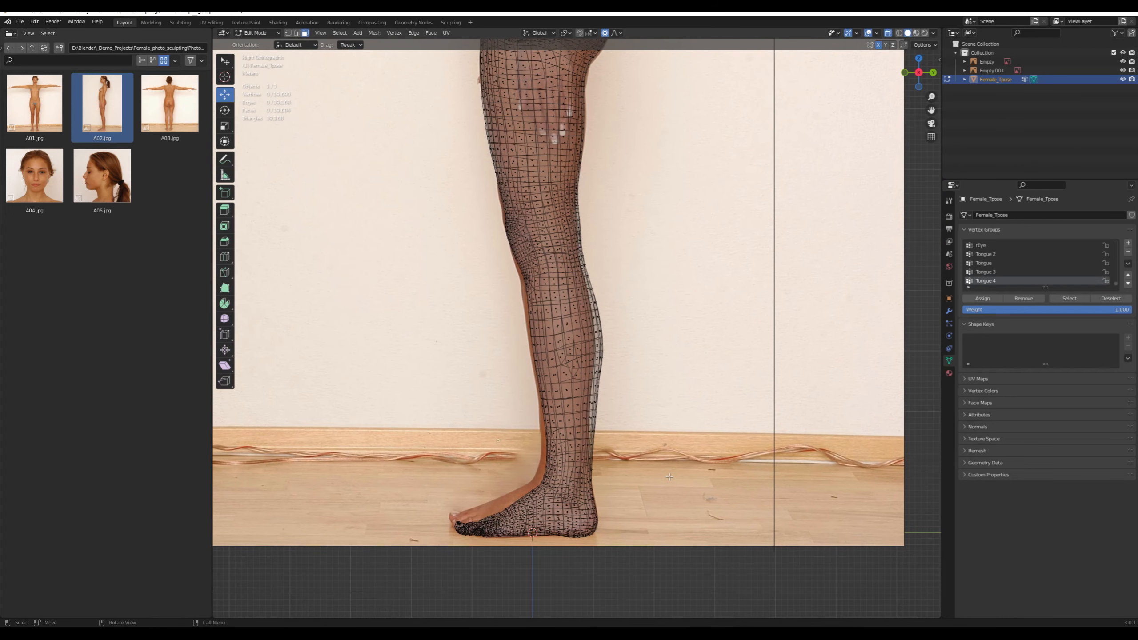
pyautogui.keyDown('alt'); pyautogui.click(579, 390); pyautogui.keyUp('alt')
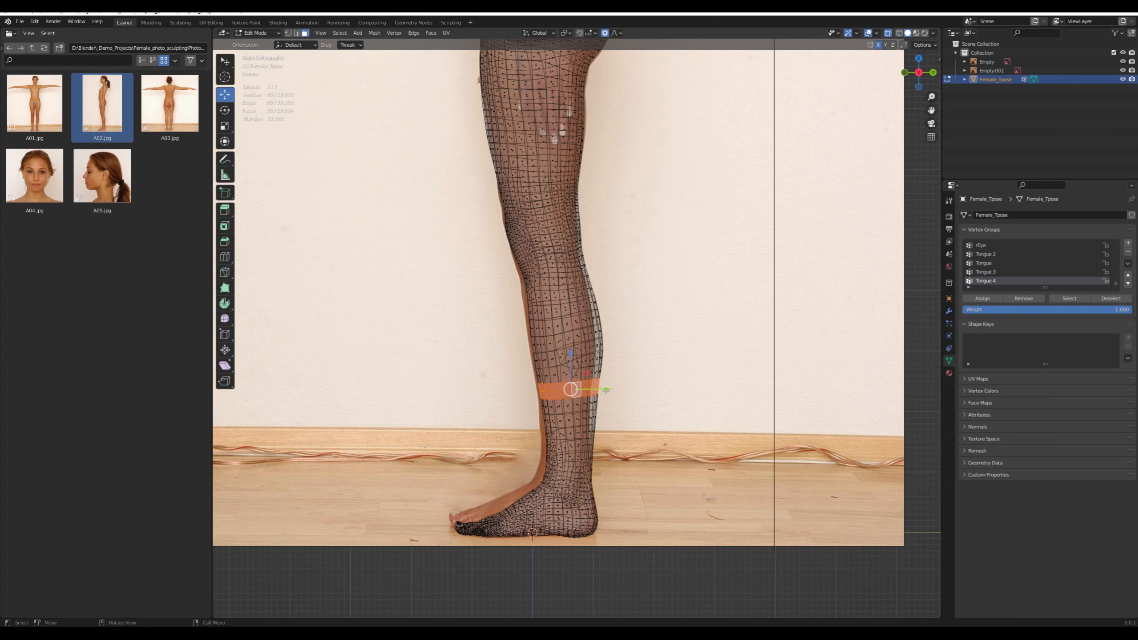
pyautogui.press('g')
pyautogui.click(600, 322)
# Select face loops just below the knee and around the calf, and move them to fit the lower leg's outline
pyautogui.keyDown('alt'); pyautogui.click(589, 310); pyautogui.keyUp('alt')
pyautogui.keyDown('alt'); pyautogui.click(590, 293); pyautogui.keyUp('alt')
pyautogui.keyDown('alt'); pyautogui.click(592, 280); pyautogui.keyUp('alt')
pyautogui.moveTo(591, 280); pyautogui.dragTo(589, 280)
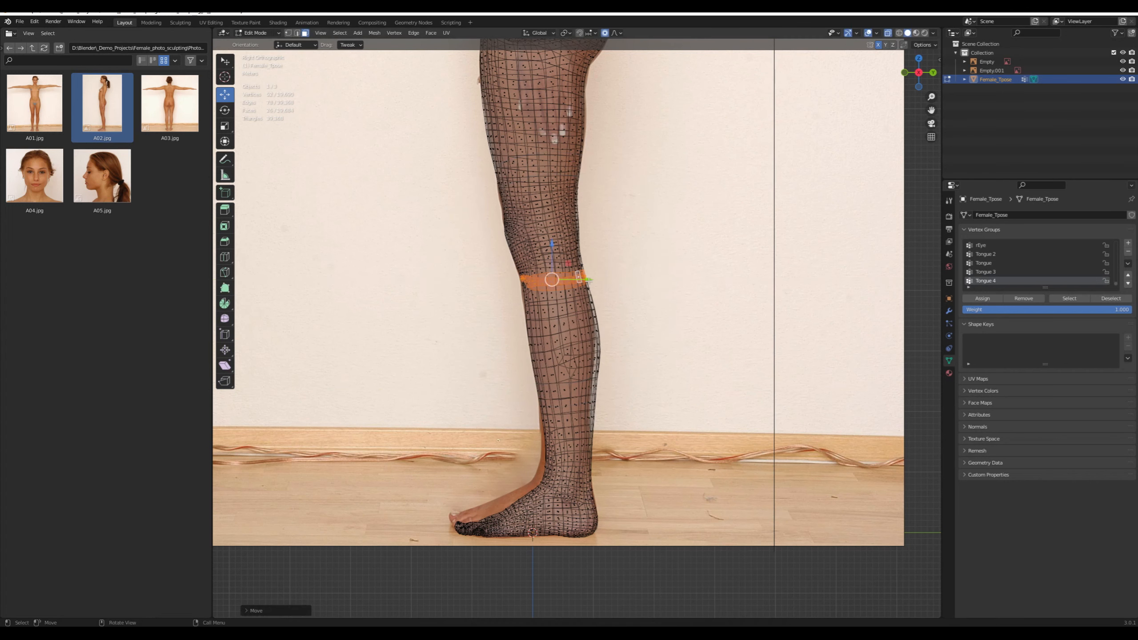
pyautogui.click(630, 338)
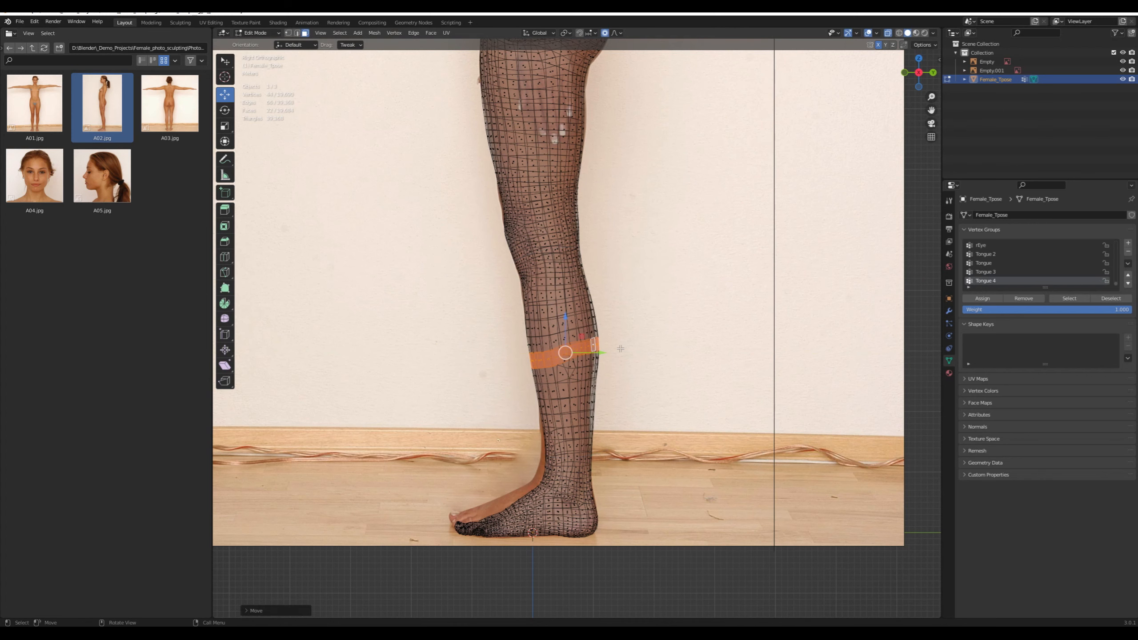
pyautogui.press('ctrl+KP_Add')
pyautogui.press('ctrl+KP_Add')
pyautogui.press('ctrl+KP_Add')
pyautogui.click(642, 450)
# Try to move the forefoot faces forward and up with a proportional size of 17.45 m to match the photo's foot
pyautogui.keyDown('shift'); pyautogui.moveTo(642, 450); pyautogui.dragTo(633, 361, button='middle'); pyautogui.keyUp('shift')
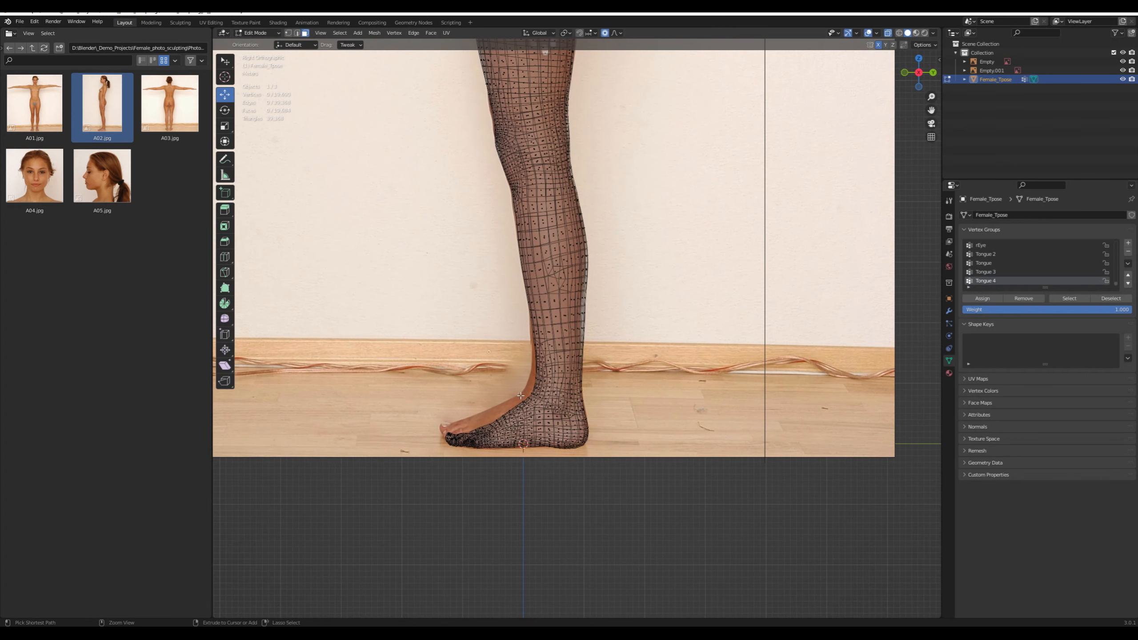
pyautogui.keyDown('ctrl'); pyautogui.moveTo(595, 391); pyautogui.dragTo(600, 455, button='right'); pyautogui.keyUp('ctrl')
pyautogui.click(627, 430)
pyautogui.keyDown('ctrl'); pyautogui.moveTo(503, 399); pyautogui.dragTo(561, 458, button='right'); pyautogui.keyUp('ctrl')
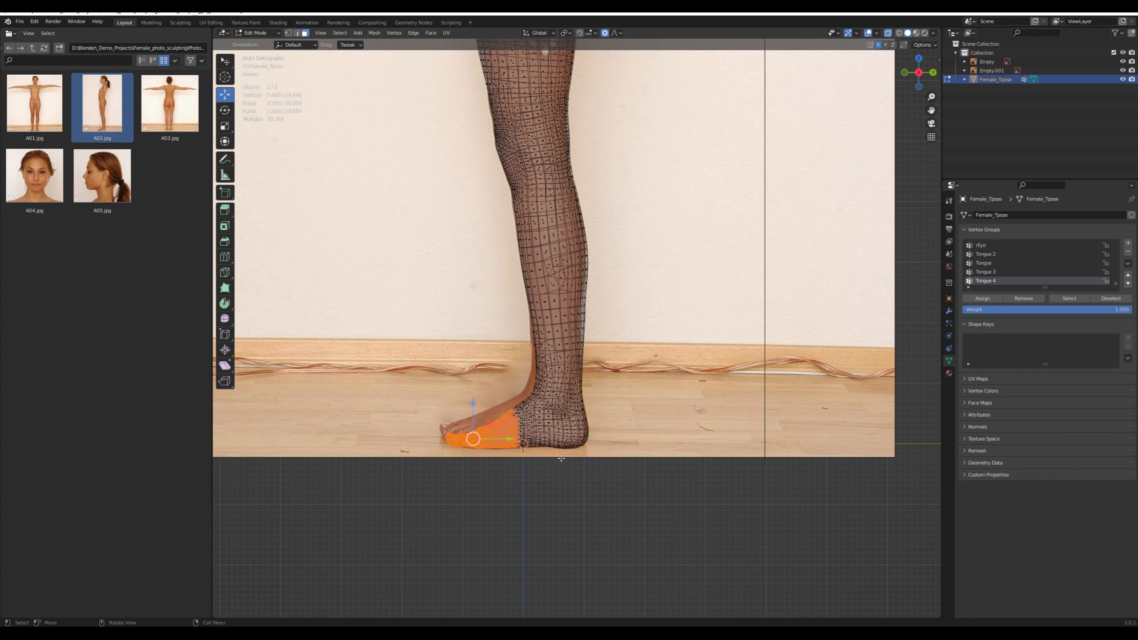
pyautogui.press('g')
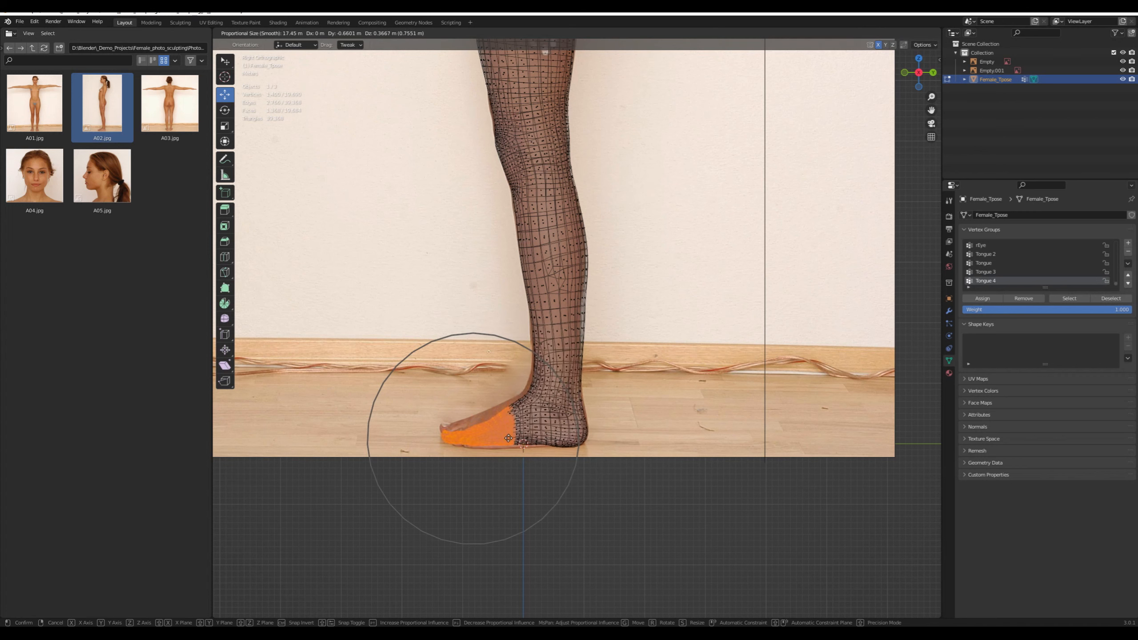
pyautogui.click(506, 439)
pyautogui.click(636, 400)
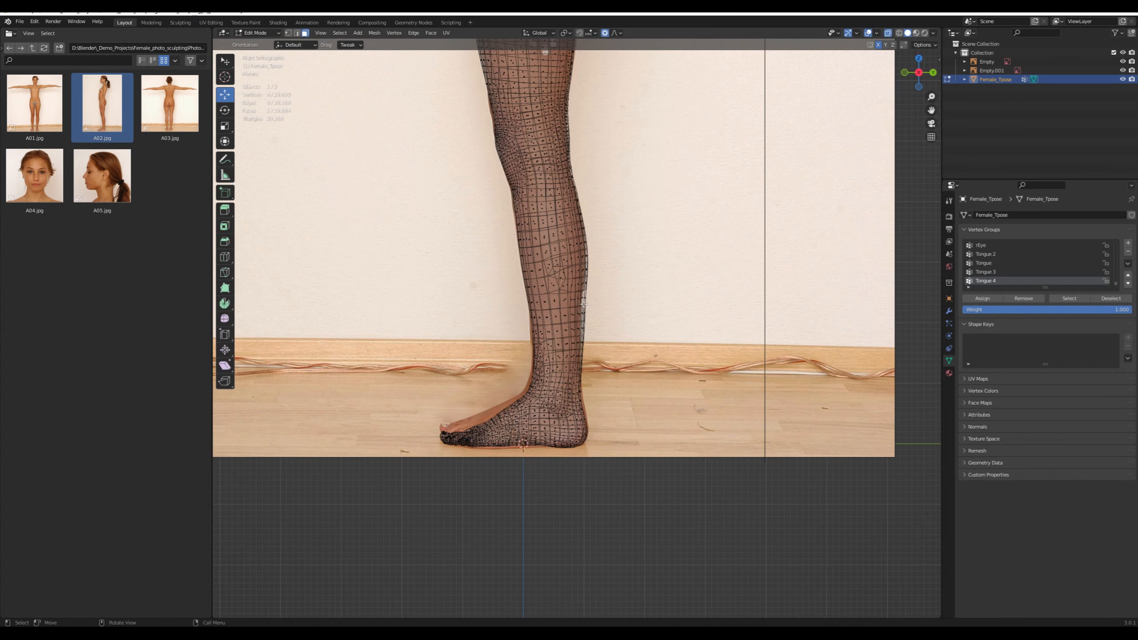
# Move the selected face on the back of the calf to refine the calf's outline
pyautogui.press('g')
pyautogui.click(617, 298)
pyautogui.click(646, 252)
# Select the front of the breast and move it back toward the chest to match the side photo's profile
pyautogui.scroll(-3, 647, 251)
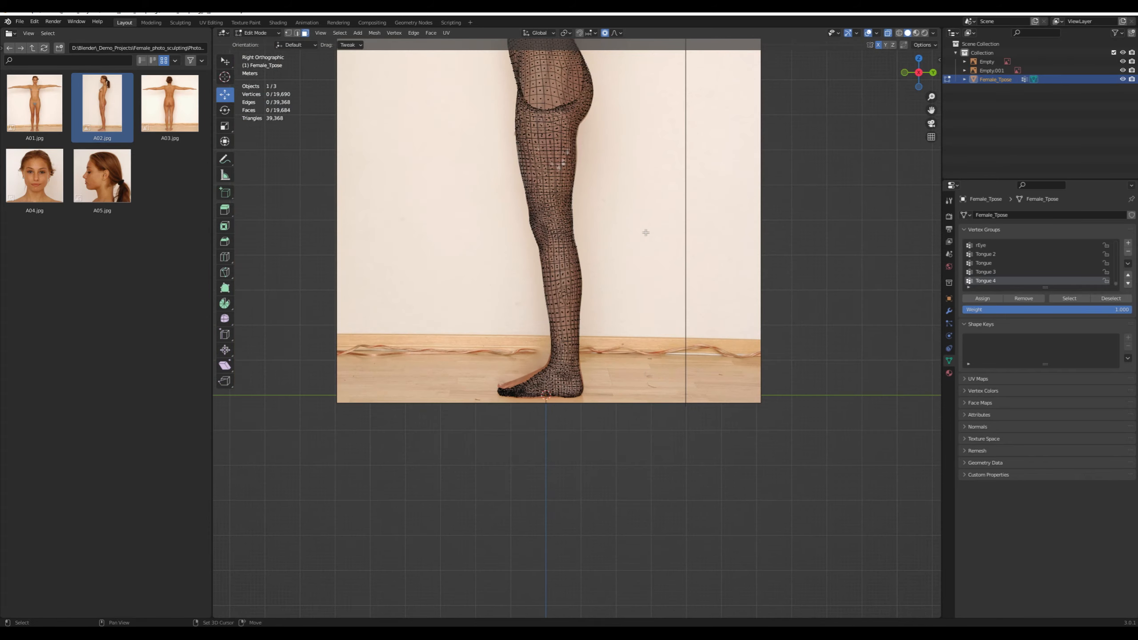
pyautogui.keyDown('shift'); pyautogui.moveTo(646, 251); pyautogui.dragTo(663, 551, button='middle'); pyautogui.keyUp('shift')
pyautogui.scroll(4, 734, 364)
pyautogui.scroll(2, 733, 269)
pyautogui.keyDown('shift'); pyautogui.moveTo(733, 256); pyautogui.dragTo(758, 537, button='middle'); pyautogui.keyUp('shift')
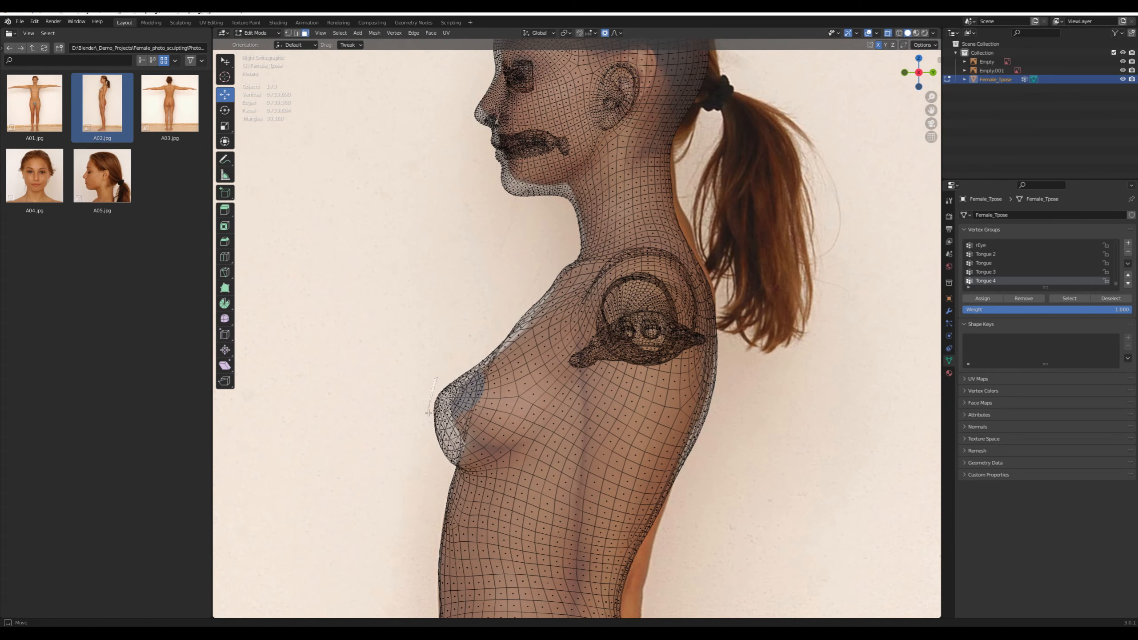
pyautogui.keyDown('ctrl'); pyautogui.moveTo(429, 403); pyautogui.dragTo(444, 363, button='right'); pyautogui.keyUp('ctrl')
pyautogui.press('g')
pyautogui.scroll(3, 515, 404)
pyautogui.scroll(2, 531, 416)
pyautogui.scroll(-2, 532, 416)
pyautogui.click(532, 416)
pyautogui.hotkey('alt', 'a')
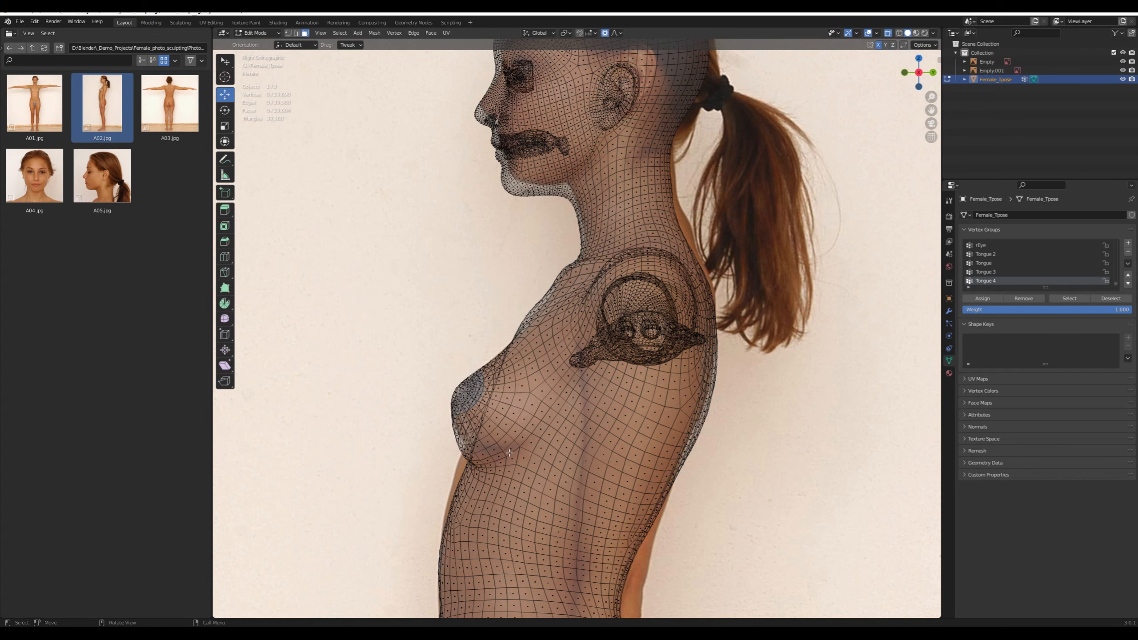
# Select the row of faces along the underbust fold and raise it with a proportional size of 7.4 m
pyautogui.hotkey('alt', 'z')
pyautogui.click(510, 452)
pyautogui.moveTo(509, 452); pyautogui.dragTo(553, 449, button='middle')
pyautogui.keyDown('ctrl'); pyautogui.click(541, 438); pyautogui.keyUp('ctrl')
pyautogui.press('KP_3')
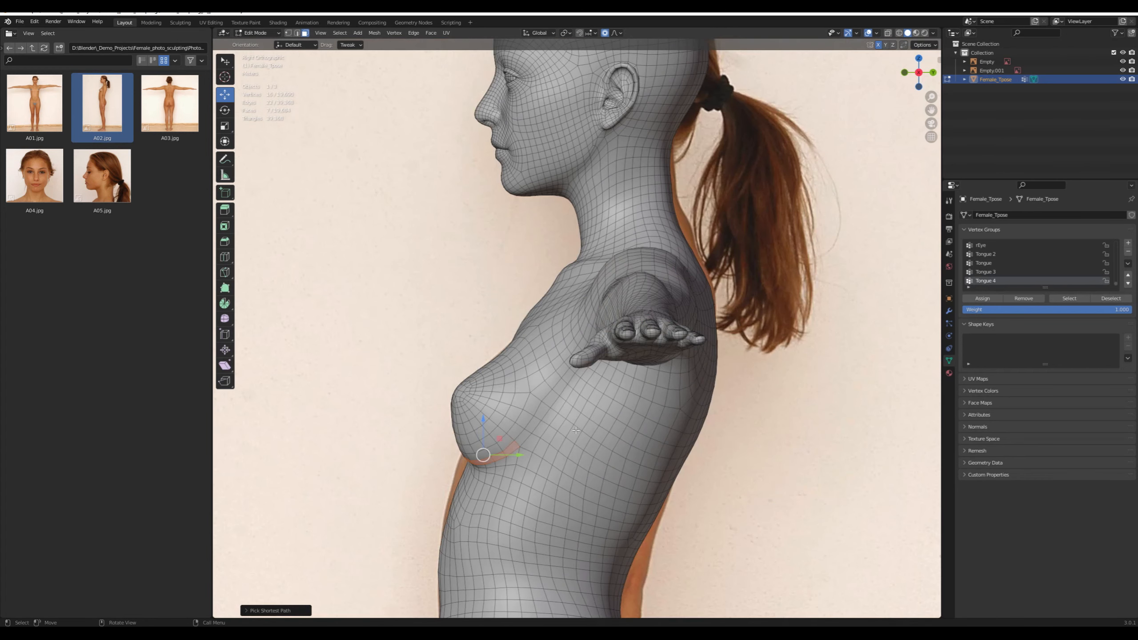
pyautogui.hotkey('alt', 'z')
pyautogui.press('g')
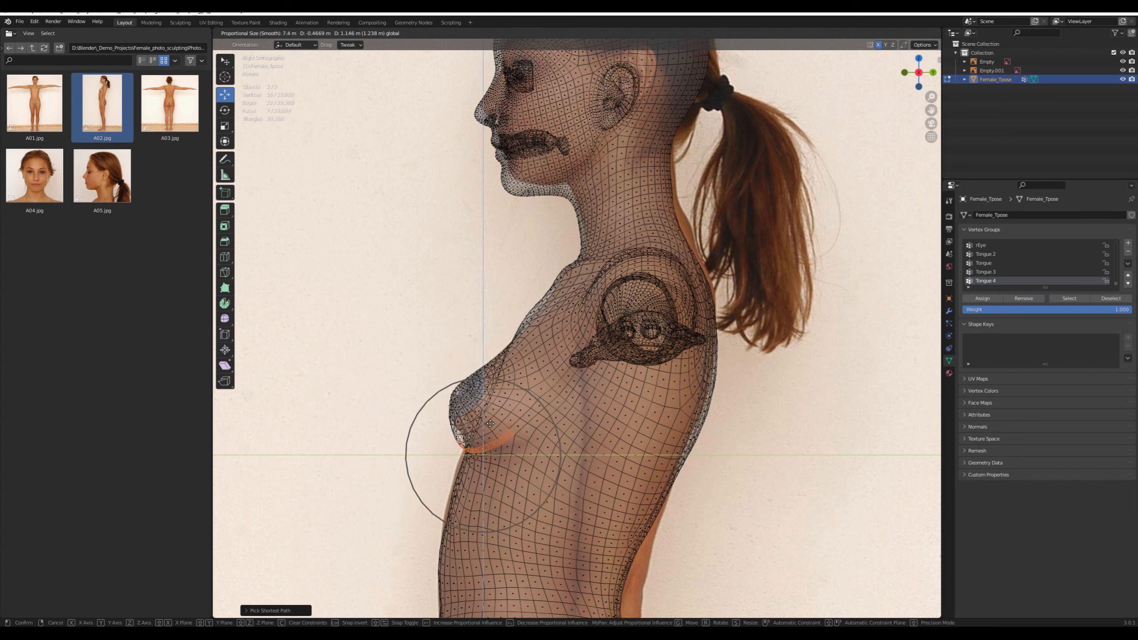
pyautogui.click(527, 434)
# Move the front faces of the ribcage just below the breast forward to match the photo's outline
pyautogui.moveTo(541, 415); pyautogui.dragTo(546, 426)
pyautogui.click(460, 472)
pyautogui.moveTo(473, 454); pyautogui.dragTo(471, 452)
# Select the face loop around the breast and grow the selection twice
pyautogui.keyDown('alt'); pyautogui.click(500, 420); pyautogui.keyUp('alt')
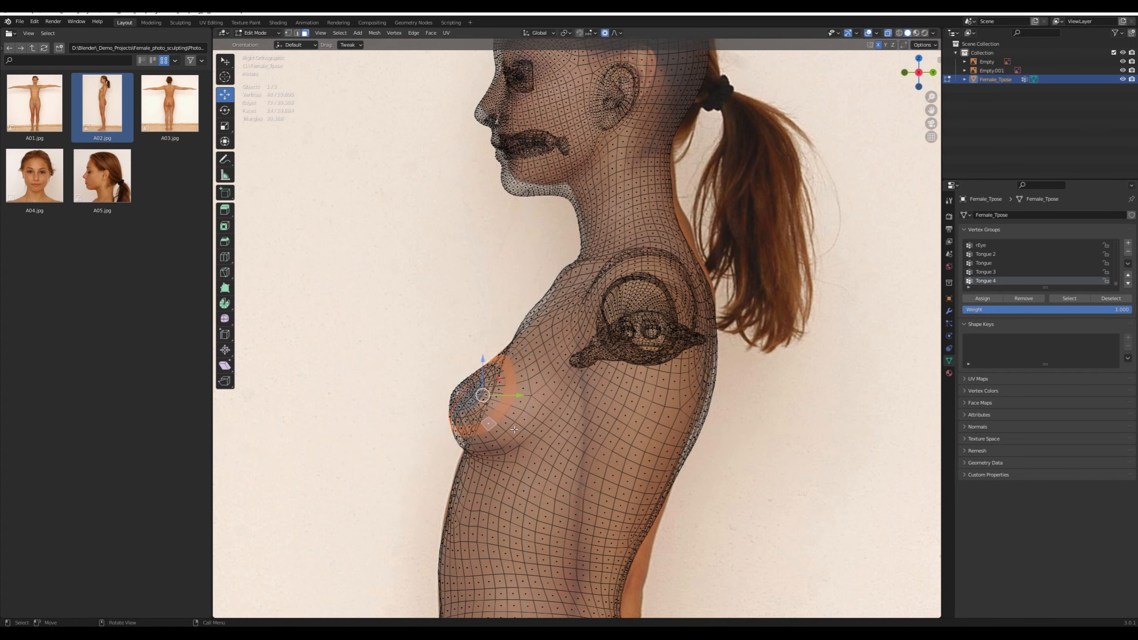
pyautogui.press('ctrl+KP_Add')
pyautogui.press('ctrl+KP_Add')
pyautogui.hotkey('shift', 's')
pyautogui.hotkey('alt', 'a')
pyautogui.hotkey('alt', 'z')
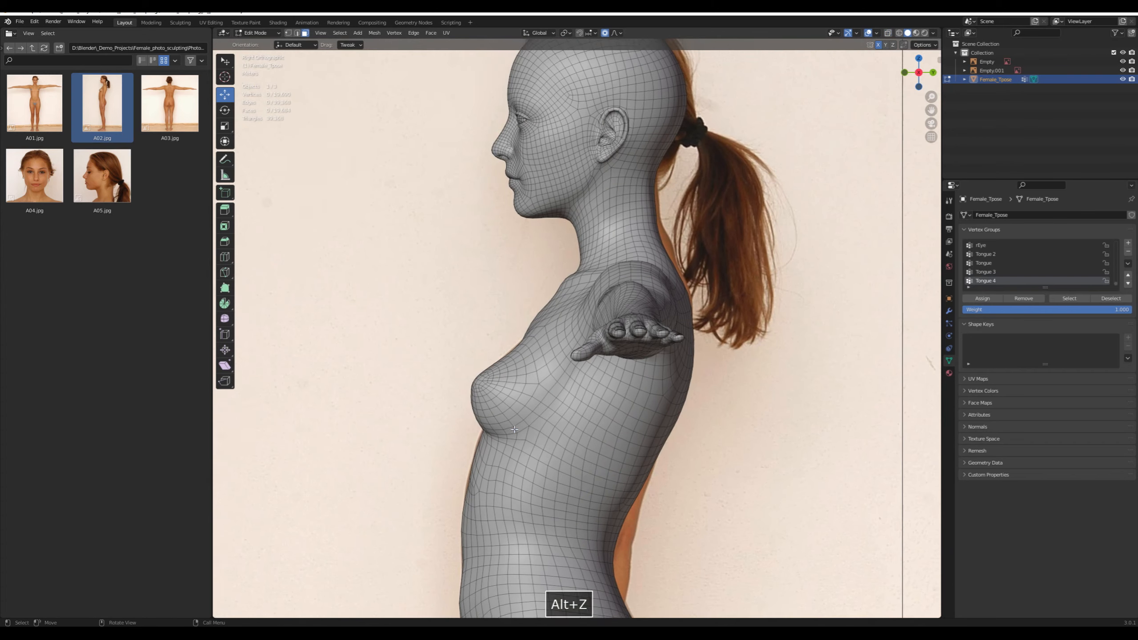
# Move the front faces of the upper chest slightly to refine its outline
pyautogui.hotkey('alt', 'z')
pyautogui.scroll(3, 533, 310)
pyautogui.moveTo(536, 299); pyautogui.dragTo(536, 298)
pyautogui.hotkey('alt', 'a')
# Select the whole head and move it about 0.28 m along Y and 0.96 m along Z with a proportional size of 7.4 m
pyautogui.scroll(-3, 537, 299)
pyautogui.keyDown('shift'); pyautogui.moveTo(673, 135); pyautogui.dragTo(655, 312, button='middle'); pyautogui.keyUp('shift')
pyautogui.scroll(2, 620, 292)
pyautogui.moveTo(681, 135)
pyautogui.keyDown('ctrl'); pyautogui.mouseDown(button='right')
pyautogui.moveTo(448, 395)
pyautogui.moveTo(560, 430)
pyautogui.moveTo(725, 310)
pyautogui.mouseUp(button='right'); pyautogui.keyUp('ctrl')
pyautogui.keyDown('ctrl'); pyautogui.moveTo(704, 159); pyautogui.dragTo(646, 373, button='right'); pyautogui.keyUp('ctrl')
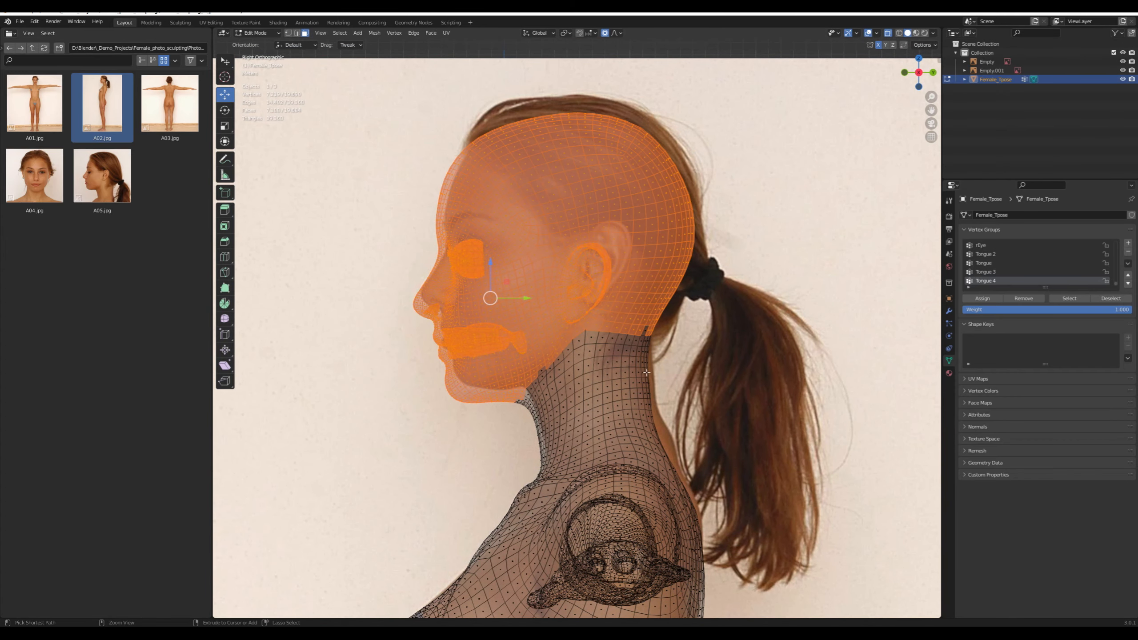
pyautogui.press('g')
pyautogui.scroll(-4, 711, 338)
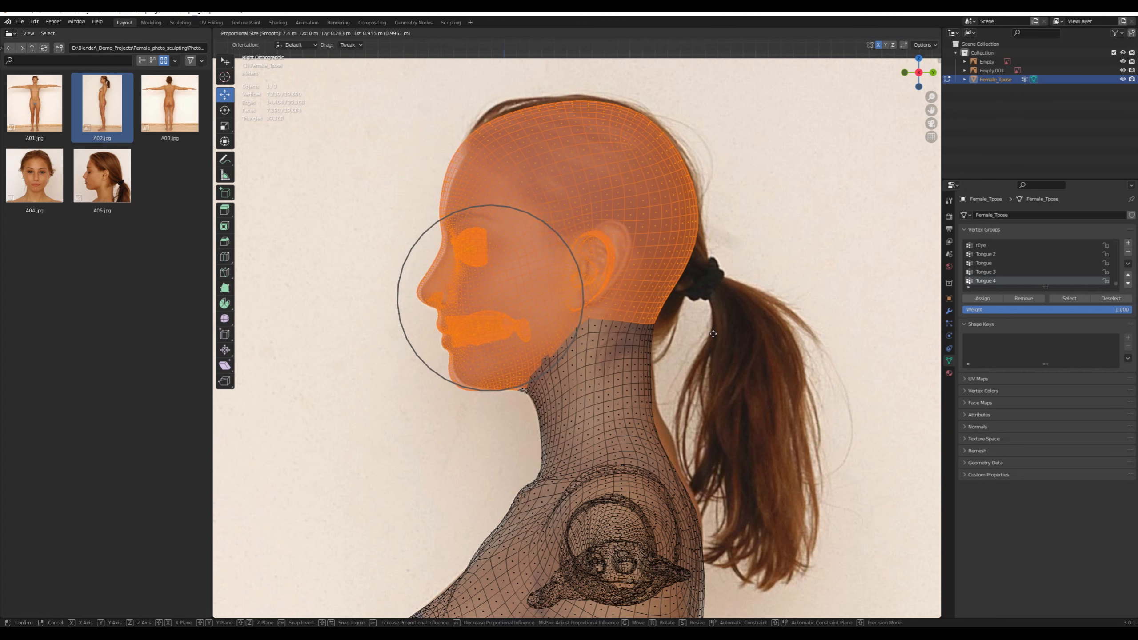
pyautogui.click(714, 334)
pyautogui.click(713, 334)
# Select the face loop around the middle of the neck and rotate it with a proportional size of 7.4 m
pyautogui.scroll(-1, 713, 336)
pyautogui.keyDown('shift'); pyautogui.moveTo(676, 390); pyautogui.dragTo(670, 290, button='middle'); pyautogui.keyUp('shift')
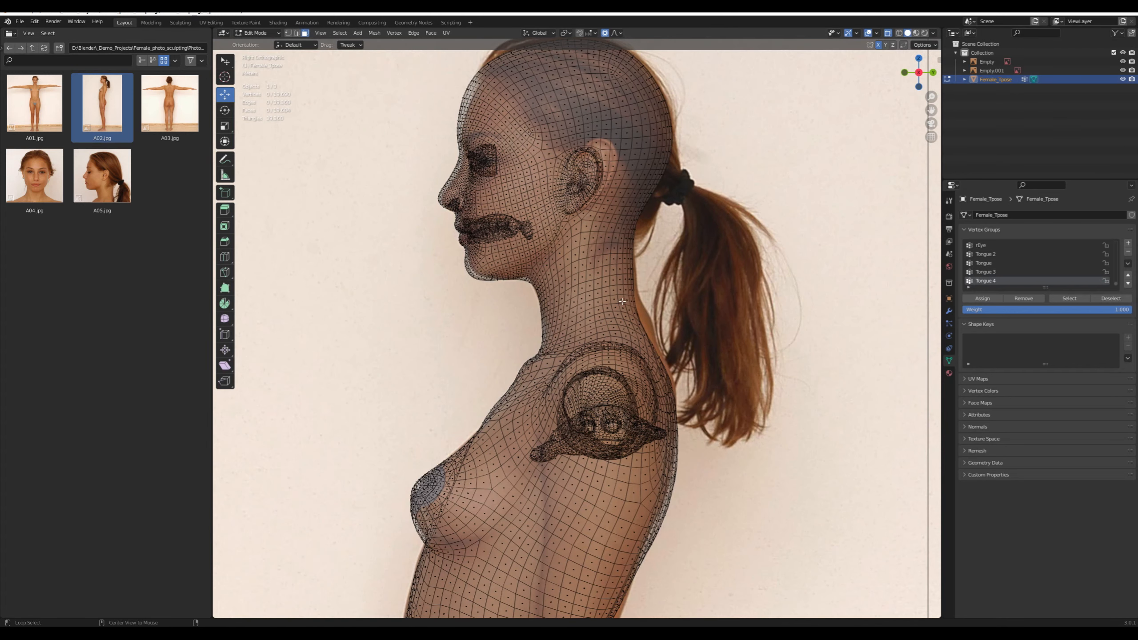
pyautogui.keyDown('alt'); pyautogui.click(610, 301); pyautogui.keyUp('alt')
pyautogui.keyDown('alt'); pyautogui.click(612, 302); pyautogui.keyUp('alt')
pyautogui.press('r')
pyautogui.click(649, 324)
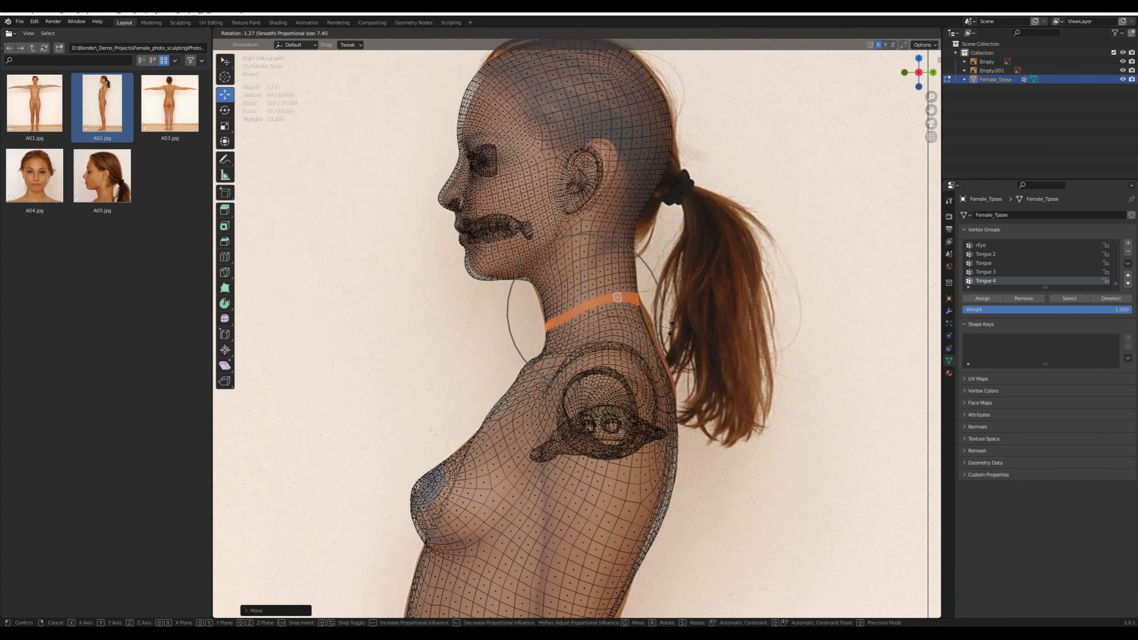
pyautogui.click(650, 325)
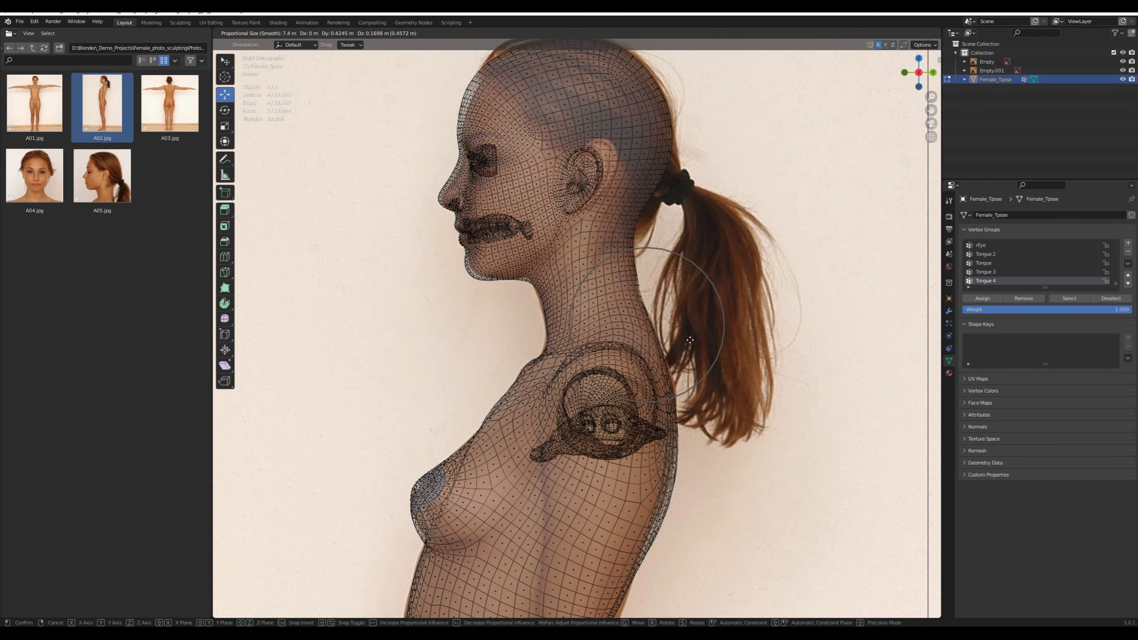
# Move the nape faces about 0.42 m along Y and 0.17 m along Z with a proportional size of 7.4 m
pyautogui.scroll(-2, 702, 375)
pyautogui.scroll(4, 702, 376)
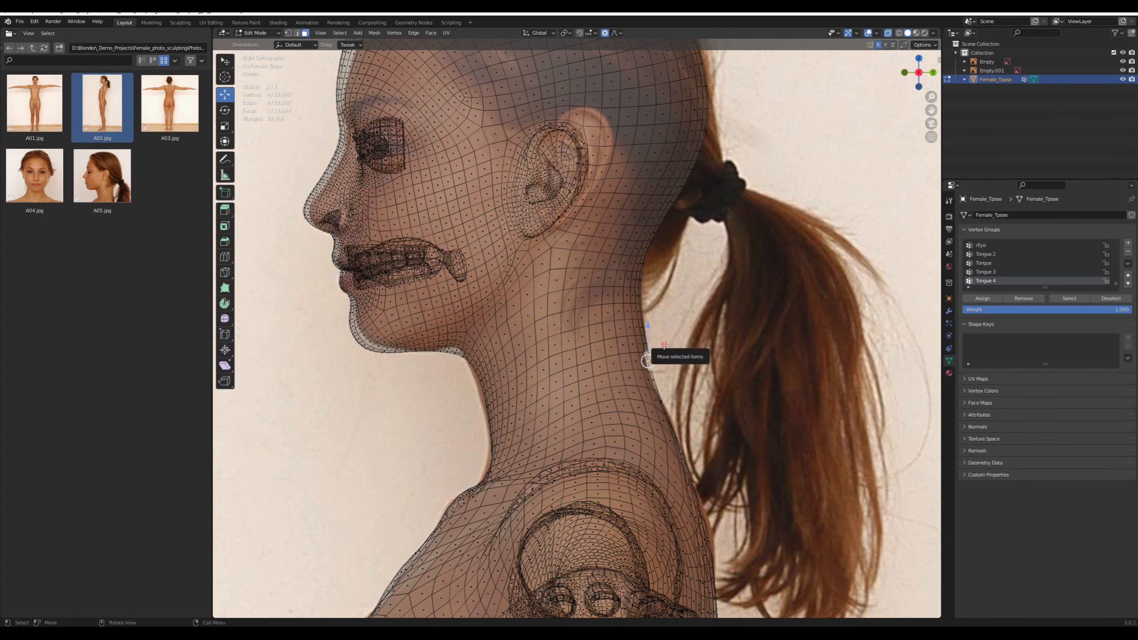
pyautogui.click(664, 345)
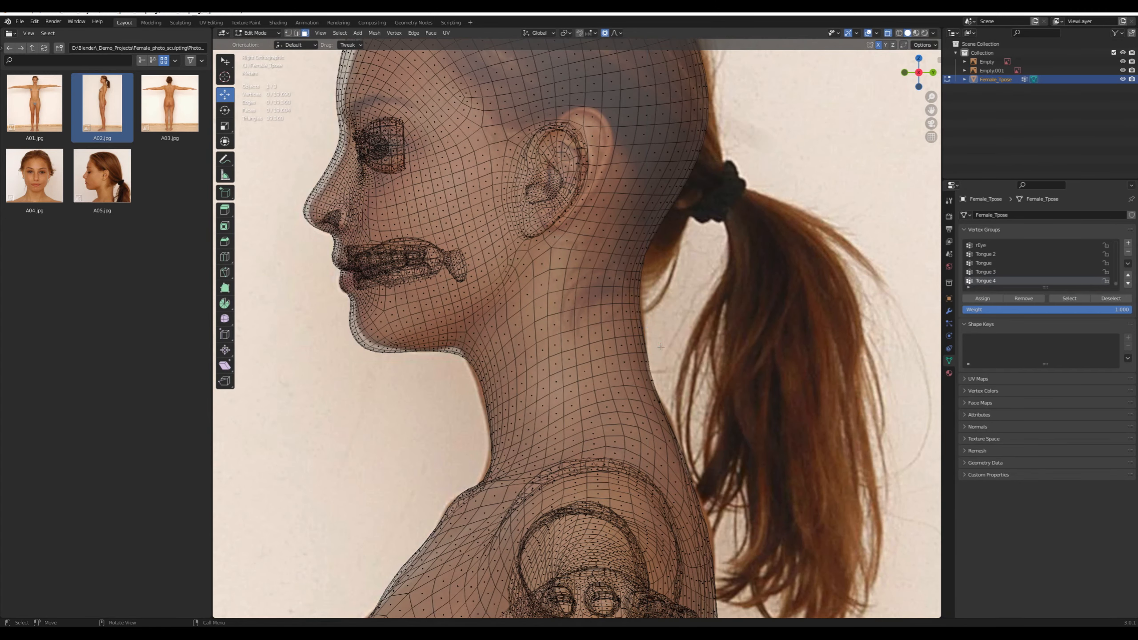
# Select the faces where the throat meets the jaw and move them to fit the photo's neckline
pyautogui.keyDown('ctrl'); pyautogui.click(455, 355); pyautogui.keyUp('ctrl')
pyautogui.moveTo(458, 344); pyautogui.dragTo(494, 353)
pyautogui.keyDown('ctrl'); pyautogui.click(437, 332); pyautogui.keyUp('ctrl')
pyautogui.click(482, 359)
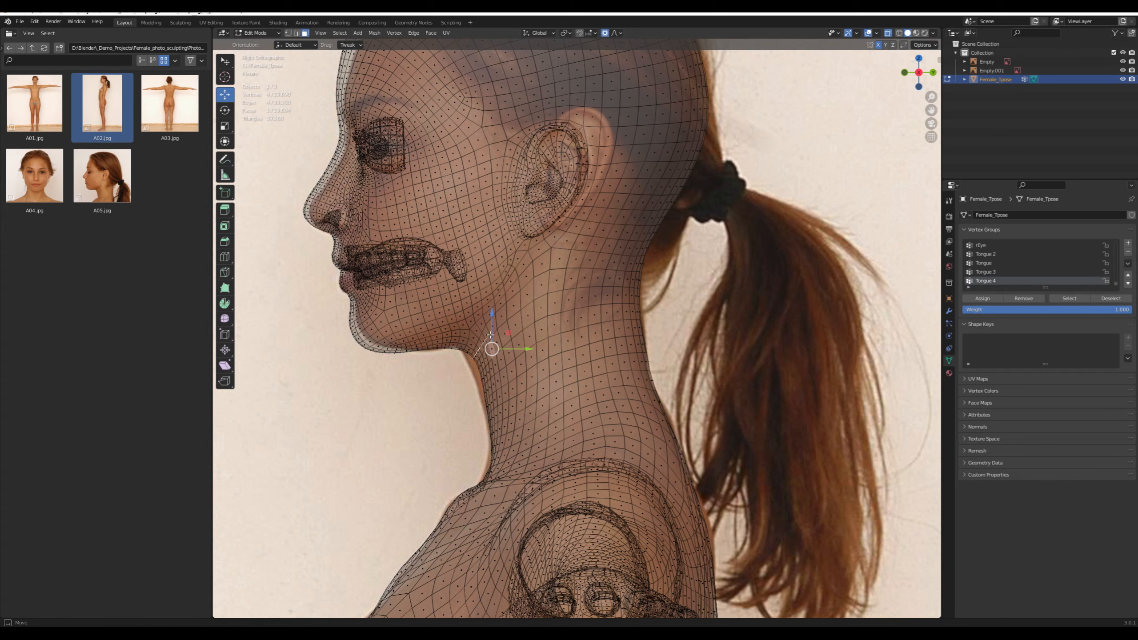
pyautogui.hotkey('alt', 'a')
# Move the chin faces back to match the side photo's jaw profile
pyautogui.keyDown('shift'); pyautogui.moveTo(500, 357); pyautogui.dragTo(568, 358, button='middle'); pyautogui.keyUp('shift')
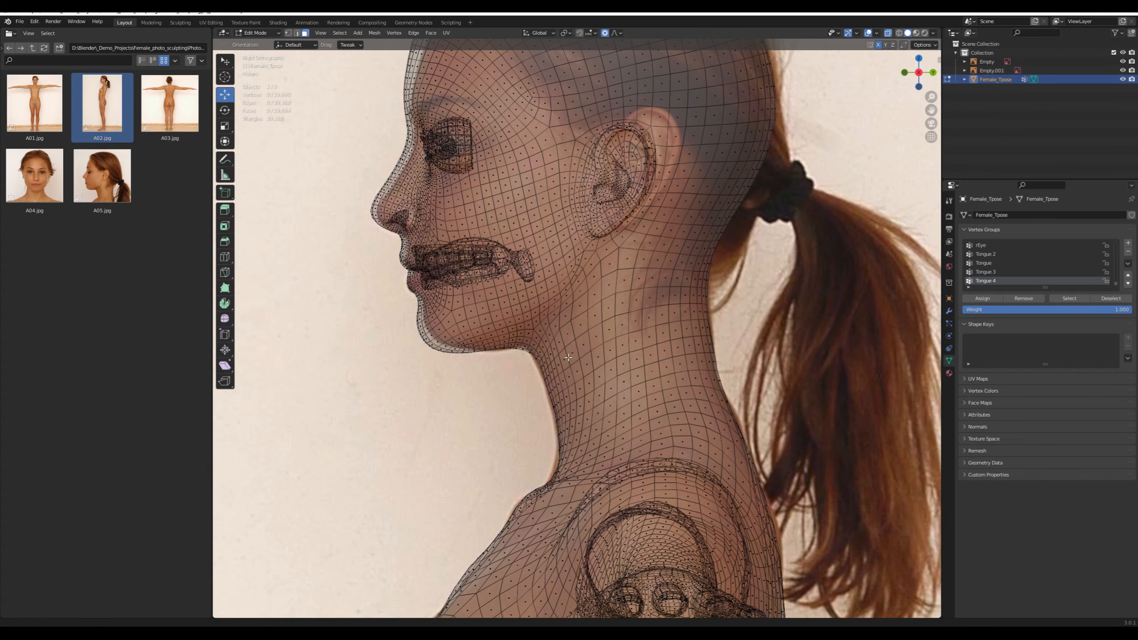
pyautogui.moveTo(423, 339); pyautogui.dragTo(430, 337)
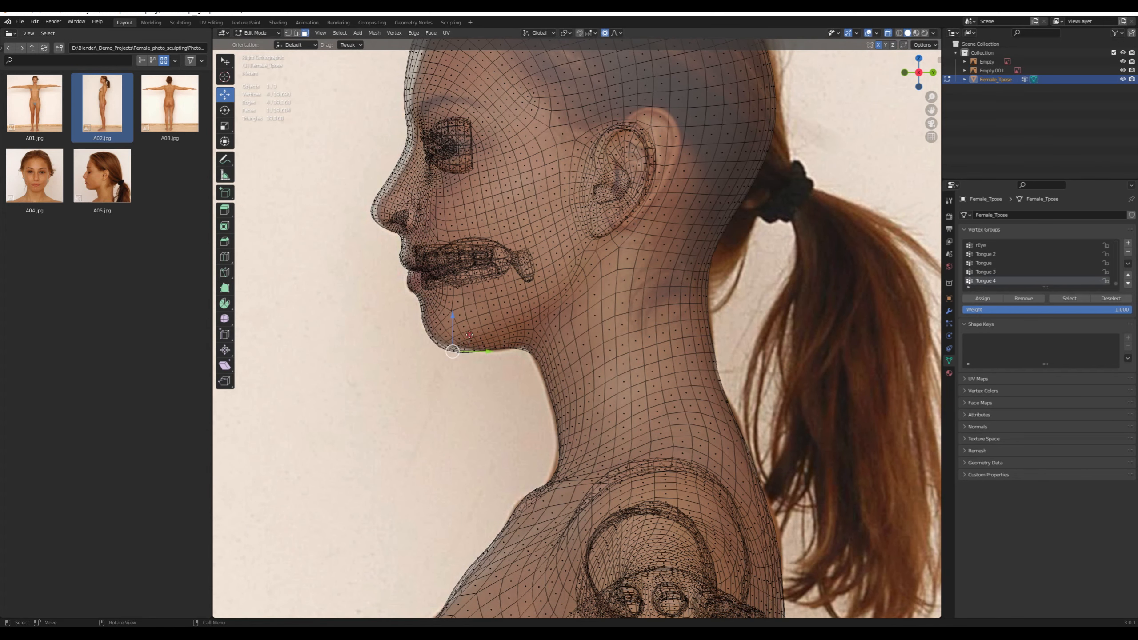
pyautogui.scroll(-5, 578, 327)
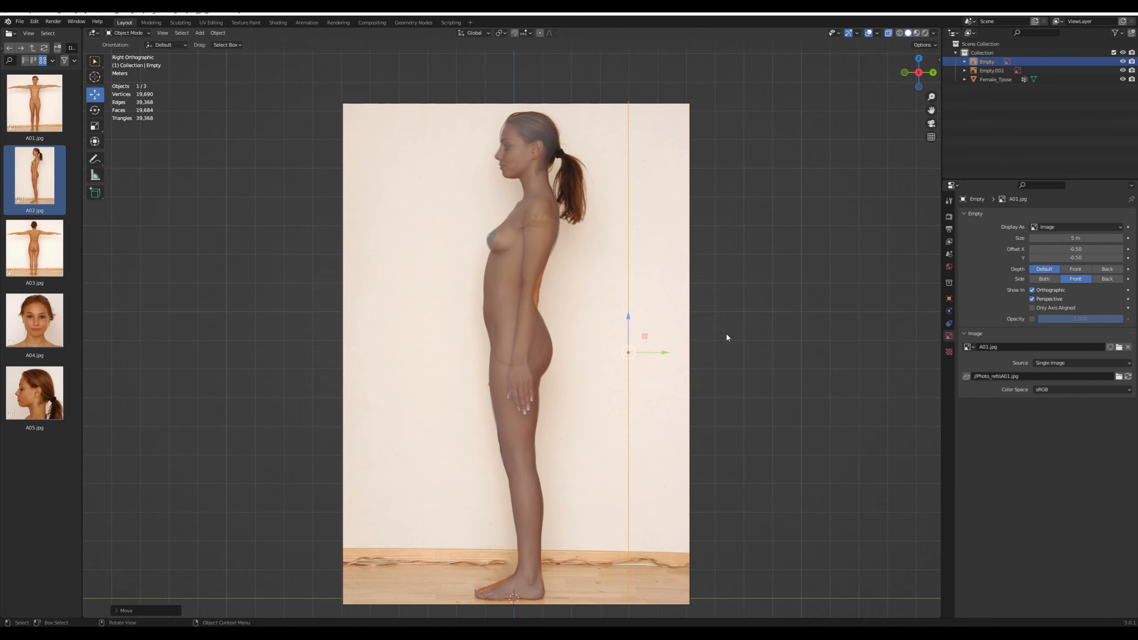
# Switch to the see-through front view and open Female_Tpose for mesh editing at the hips and legs
pyautogui.press('KP_1')
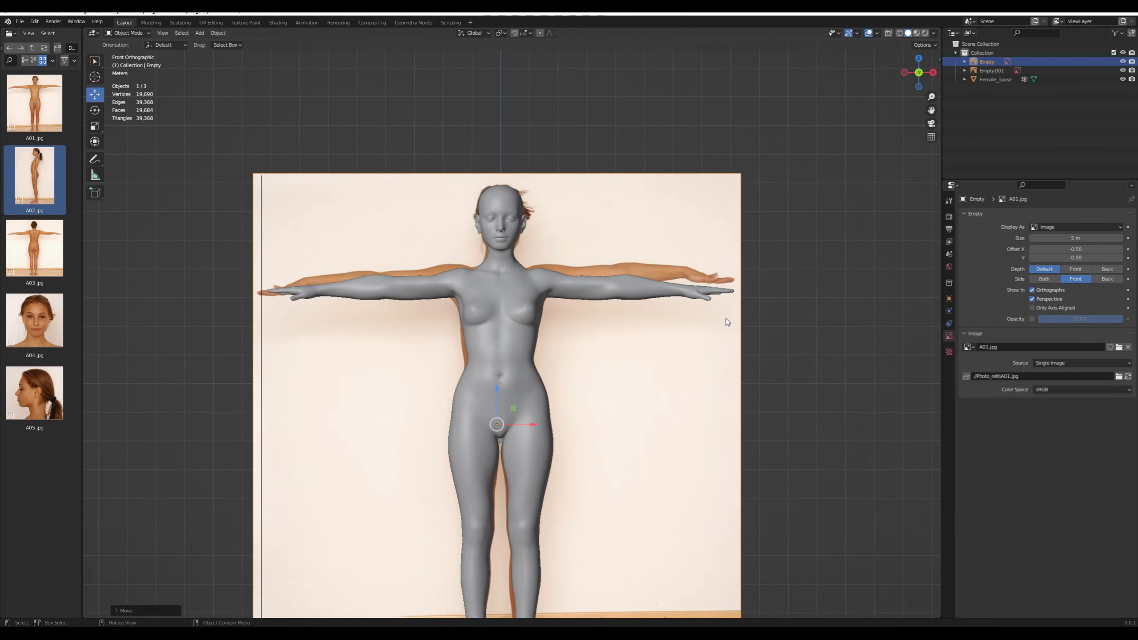
pyautogui.scroll(2, 712, 322)
pyautogui.hotkey('alt', 'z')
pyautogui.keyDown('shift'); pyautogui.moveTo(649, 541); pyautogui.dragTo(663, 286, button='middle'); pyautogui.keyUp('shift')
pyautogui.click(601, 283)
pyautogui.press('Tab')
pyautogui.scroll(4, 684, 316)
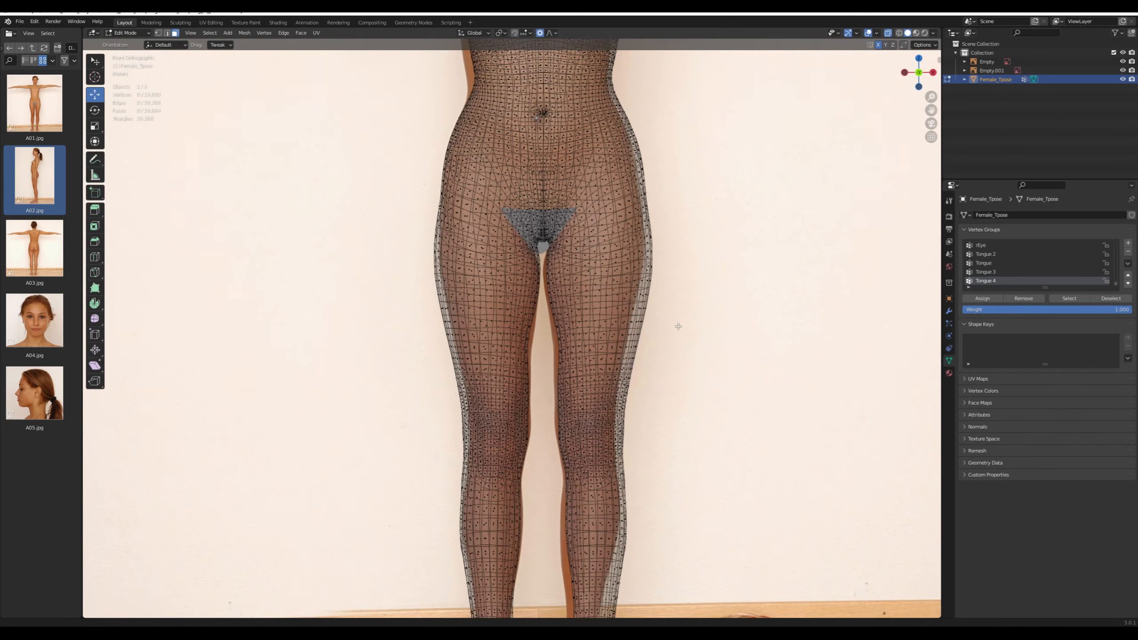
# Select the face ring around the upper thigh and move it slightly inward toward the front photo's outline
pyautogui.keyDown('alt'); pyautogui.click(648, 283); pyautogui.keyUp('alt')
pyautogui.keyDown('alt'); pyautogui.click(681, 305); pyautogui.keyUp('alt')
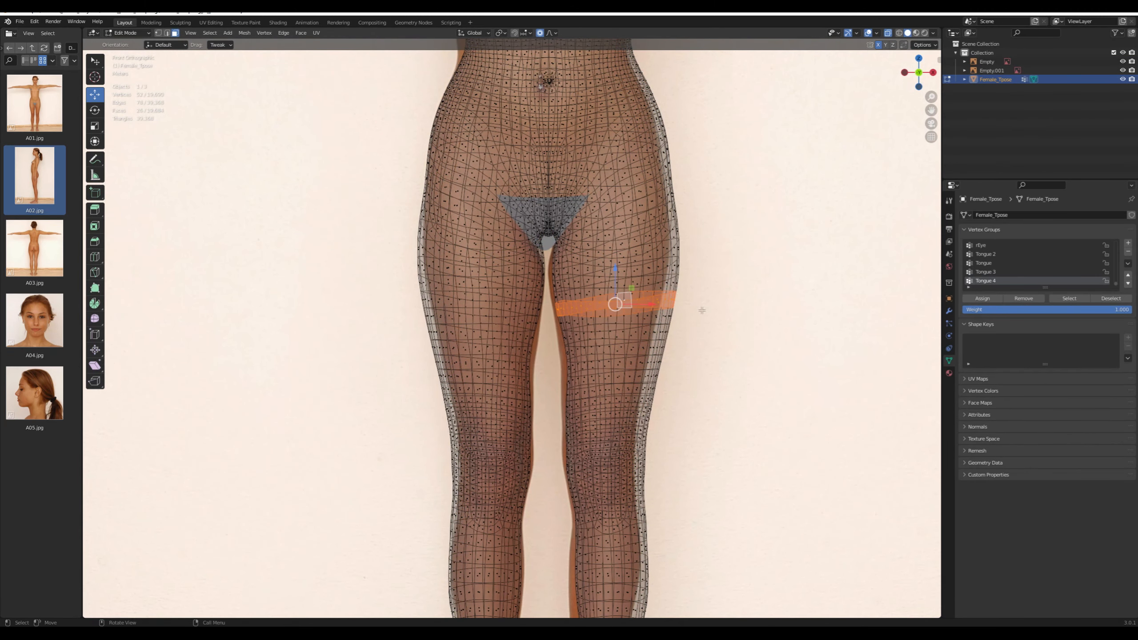
pyautogui.moveTo(650, 306); pyautogui.dragTo(645, 305)
pyautogui.click(735, 303)
pyautogui.scroll(-2, 735, 303)
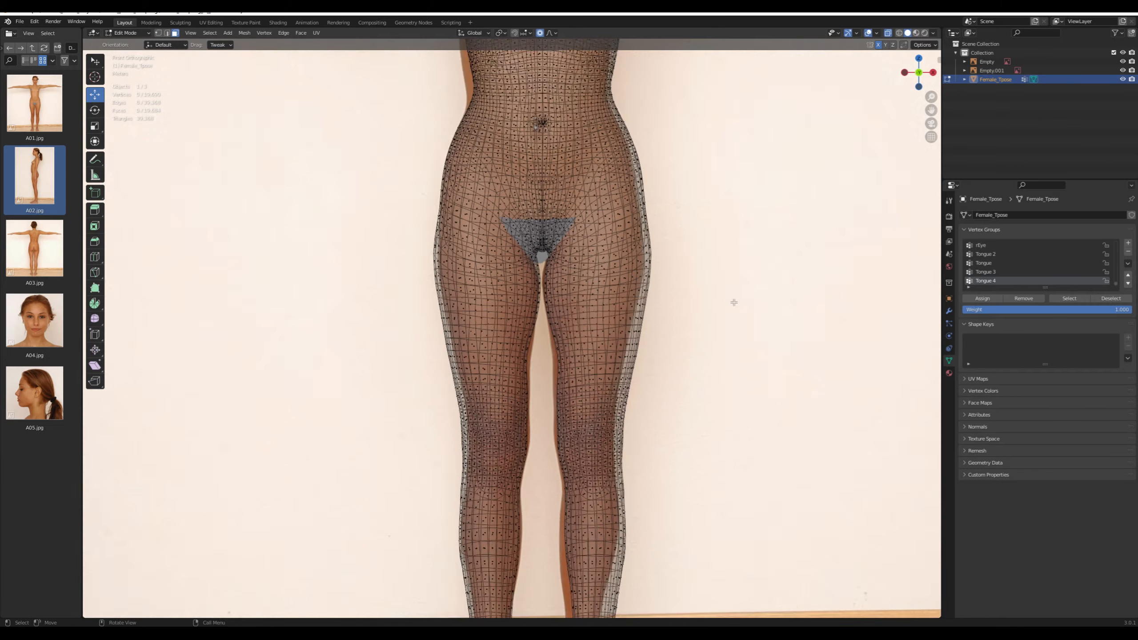
# Switch Female_Tpose to Sculpt Mode and set up the Grab brush with an 89 px radius and 0.642 strength
pyautogui.keyDown('shift'); pyautogui.moveTo(715, 316); pyautogui.dragTo(721, 269, button='middle'); pyautogui.keyUp('shift')
pyautogui.press('Tab')
pyautogui.scroll(-2, 720, 269)
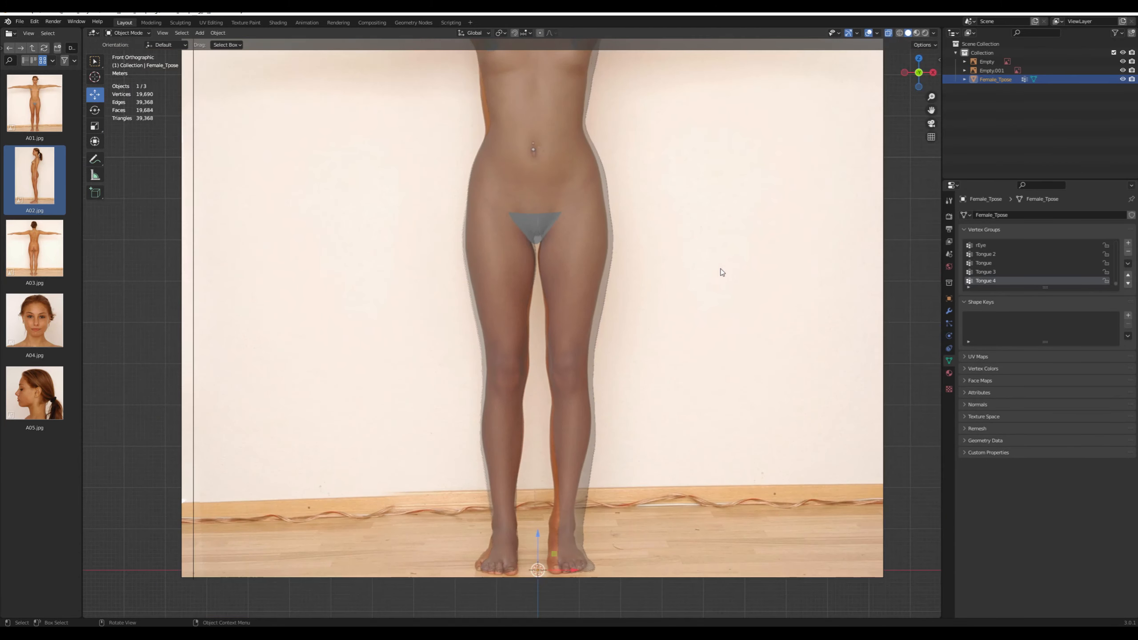
pyautogui.click(128, 33)
pyautogui.click(129, 63)
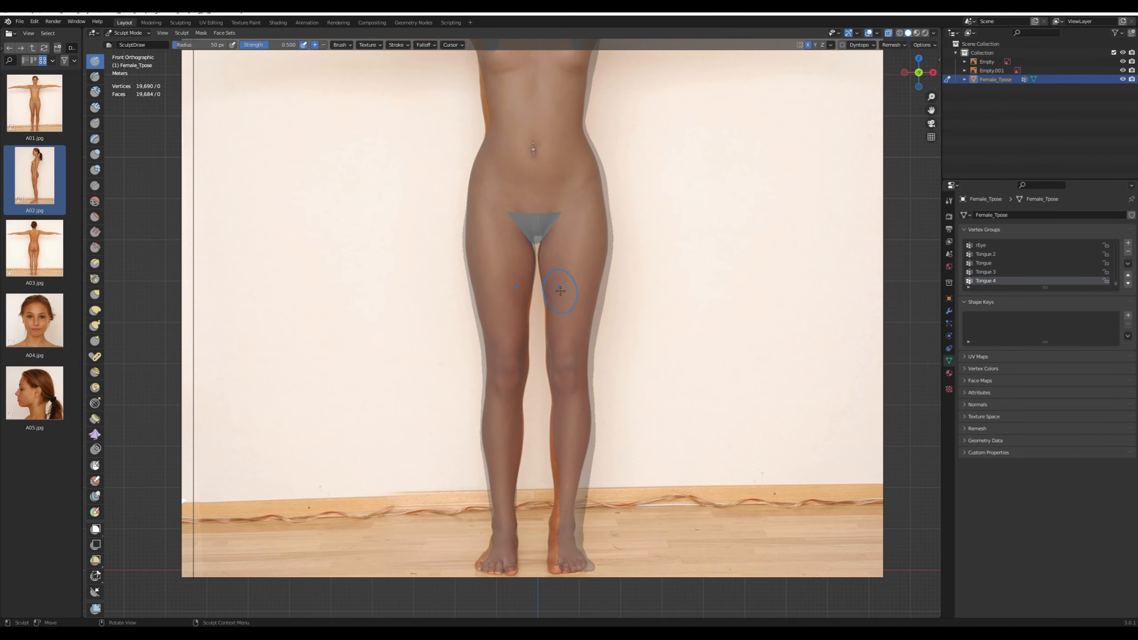
pyautogui.click(618, 234)
pyautogui.click(96, 295)
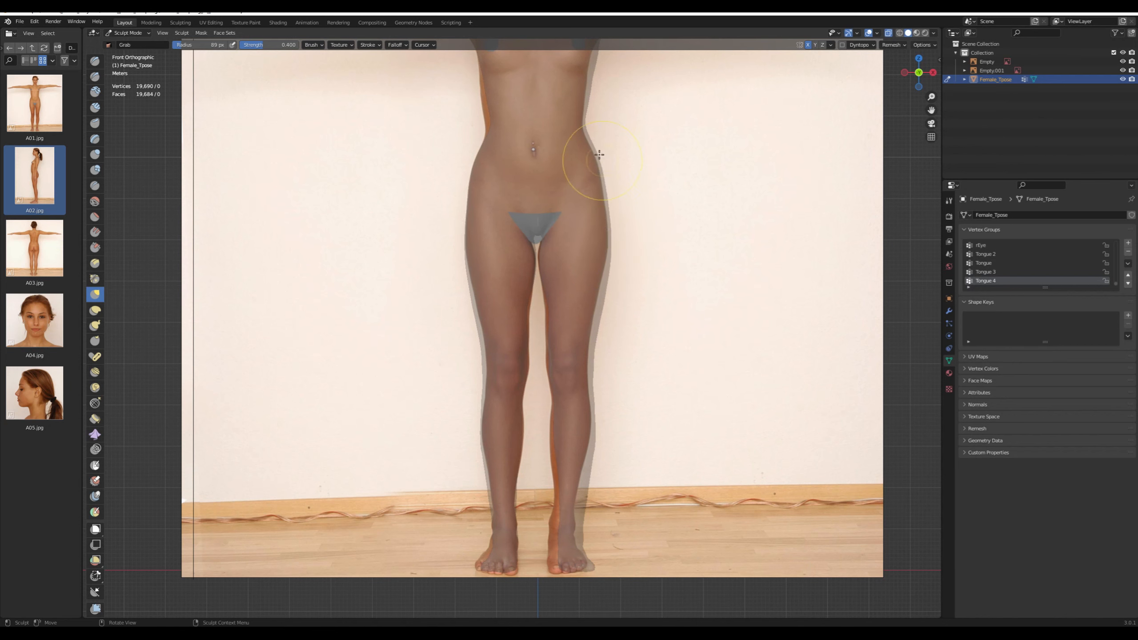
pyautogui.hotkey('shift', 'f')
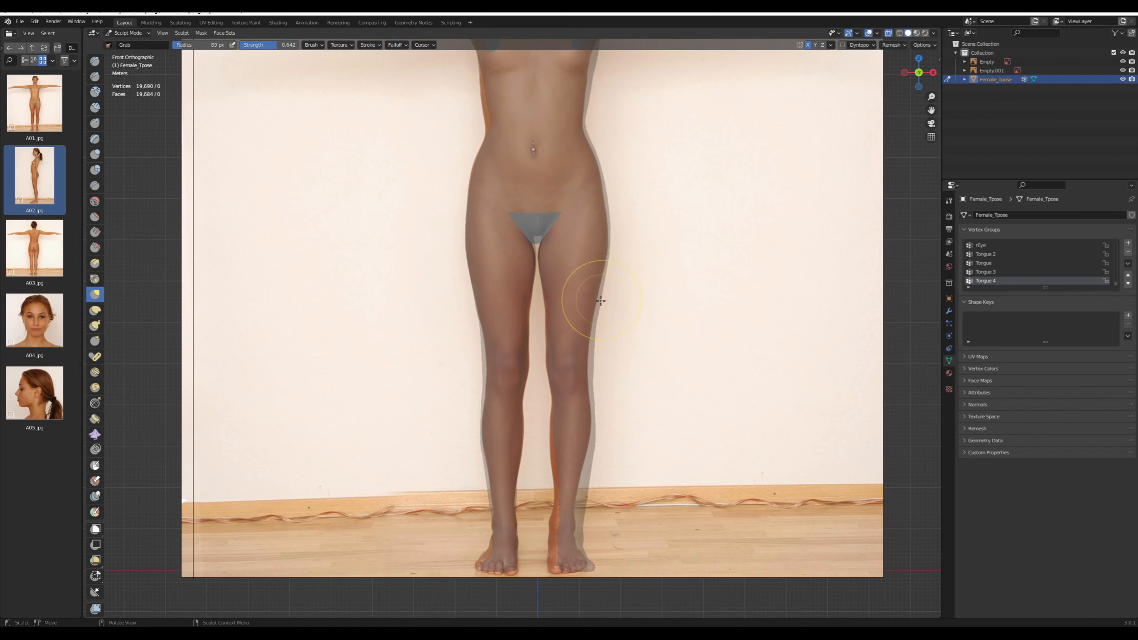
# Grab the outer side of the lower leg to follow the calf outline in the front photo
pyautogui.hotkey('alt', 'z')
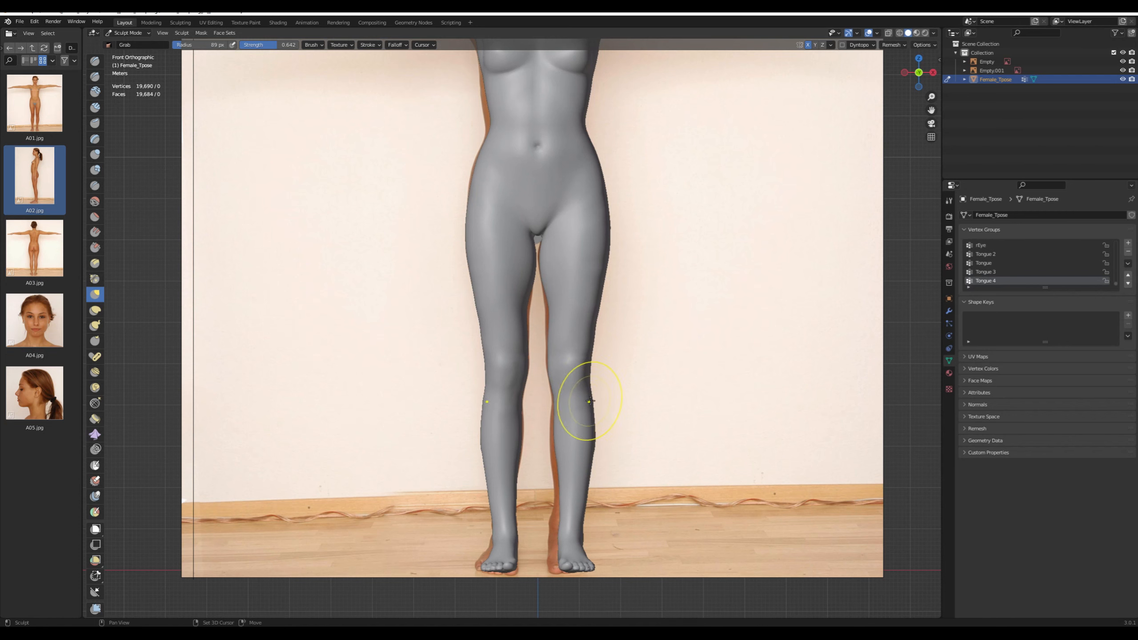
pyautogui.moveTo(591, 474); pyautogui.dragTo(582, 511)
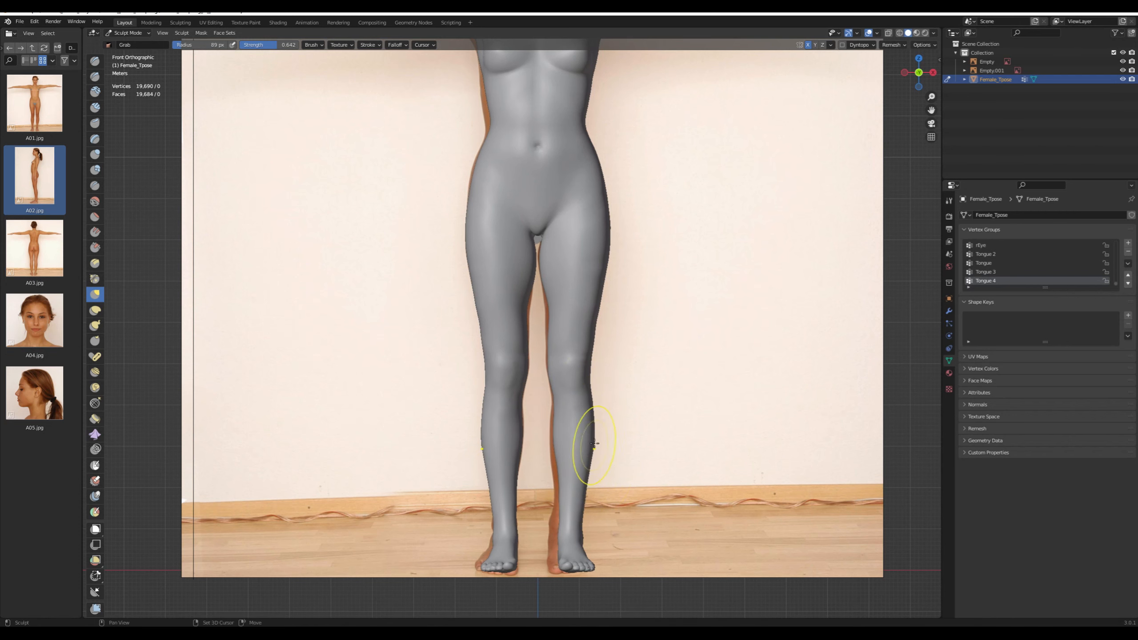
pyautogui.hotkey('alt', 'z')
# Compare the model's legs, torso and arms with the front reference photo in see-through and solid display
pyautogui.scroll(4, 663, 348)
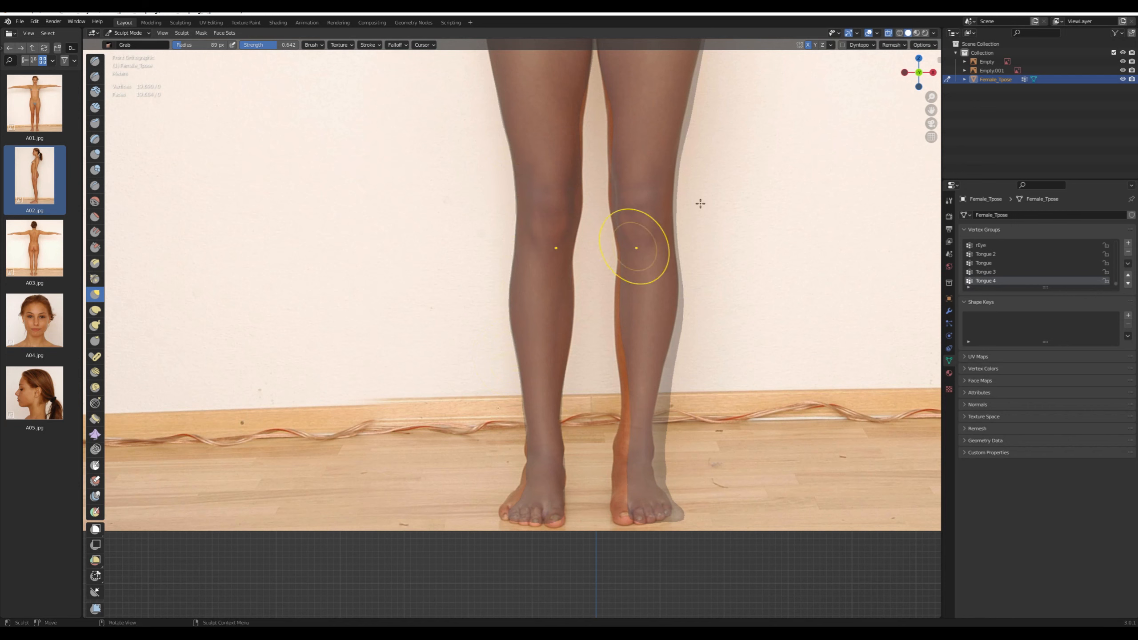
pyautogui.keyDown('shift'); pyautogui.moveTo(765, 95); pyautogui.dragTo(727, 287, button='middle'); pyautogui.keyUp('shift')
pyautogui.keyDown('shift'); pyautogui.moveTo(724, 93); pyautogui.dragTo(740, 349, button='middle'); pyautogui.keyUp('shift')
pyautogui.keyDown('shift'); pyautogui.moveTo(755, 238); pyautogui.dragTo(743, 370, button='middle'); pyautogui.keyUp('shift')
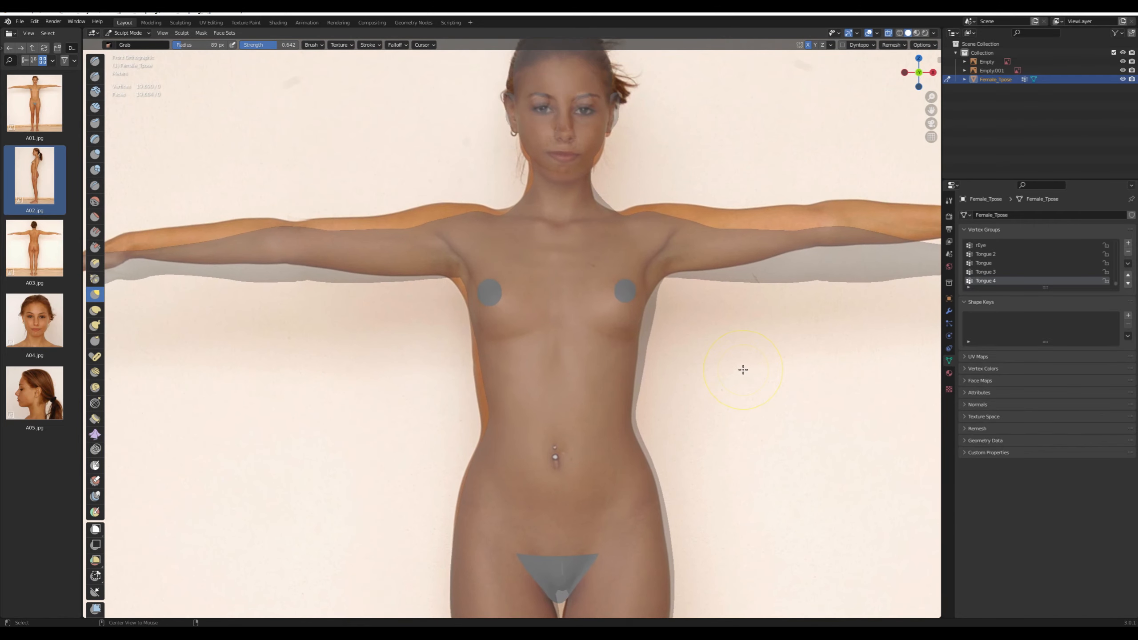
pyautogui.hotkey('alt', 'z')
pyautogui.scroll(-2, 637, 427)
pyautogui.keyDown('shift'); pyautogui.moveTo(699, 428); pyautogui.dragTo(721, 239, button='middle'); pyautogui.keyUp('shift')
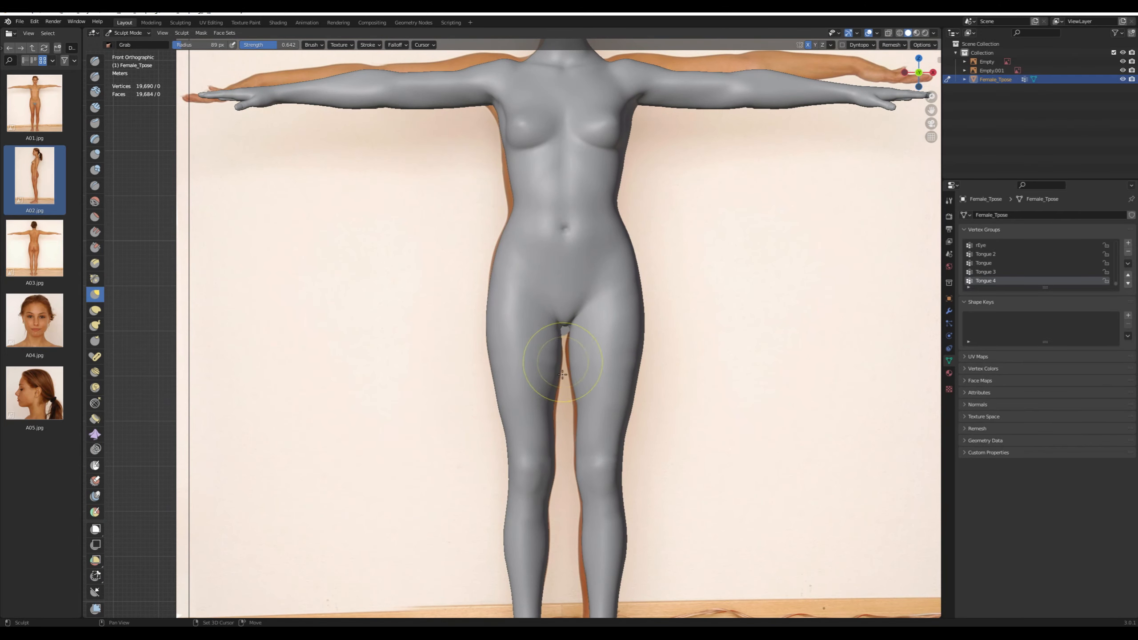
pyautogui.keyDown('shift'); pyautogui.moveTo(733, 339); pyautogui.dragTo(660, 373, button='middle'); pyautogui.keyUp('shift')
# In the side view, grab the front of the thigh above the knee and the crease under the buttock to match the photo
pyautogui.press('KP_3')
pyautogui.hotkey('alt', 'z')
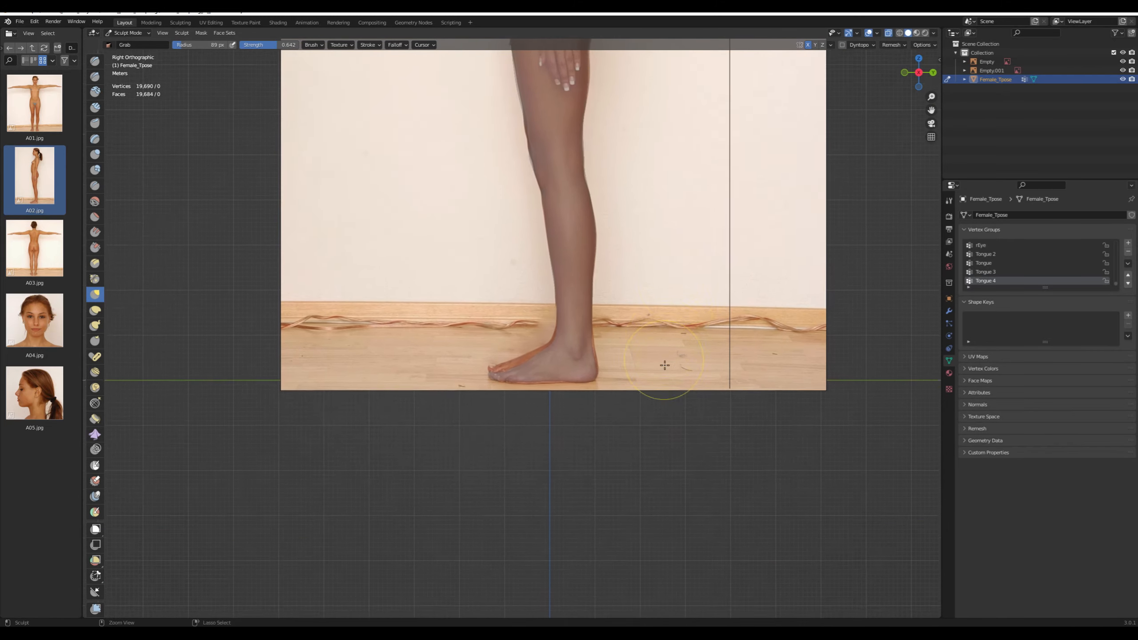
pyautogui.scroll(3, 653, 376)
pyautogui.keyDown('shift'); pyautogui.moveTo(734, 159); pyautogui.dragTo(706, 361, button='middle'); pyautogui.keyUp('shift')
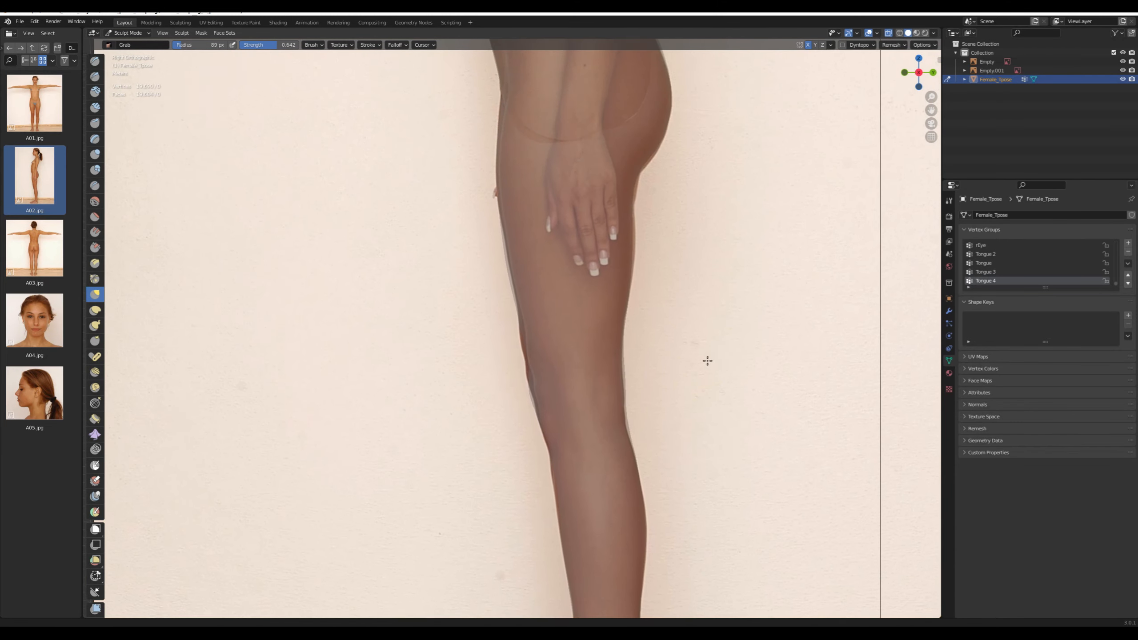
pyautogui.hotkey('alt', 'z')
pyautogui.moveTo(529, 349); pyautogui.dragTo(523, 345)
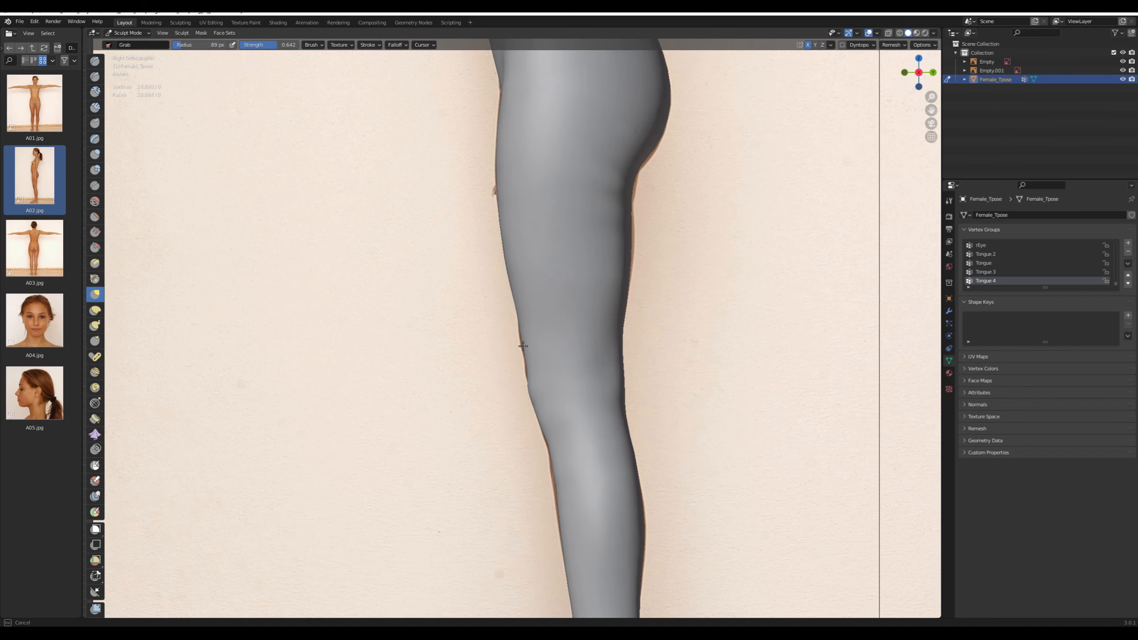
pyautogui.keyDown('shift'); pyautogui.moveTo(715, 269); pyautogui.dragTo(691, 416, button='middle'); pyautogui.keyUp('shift')
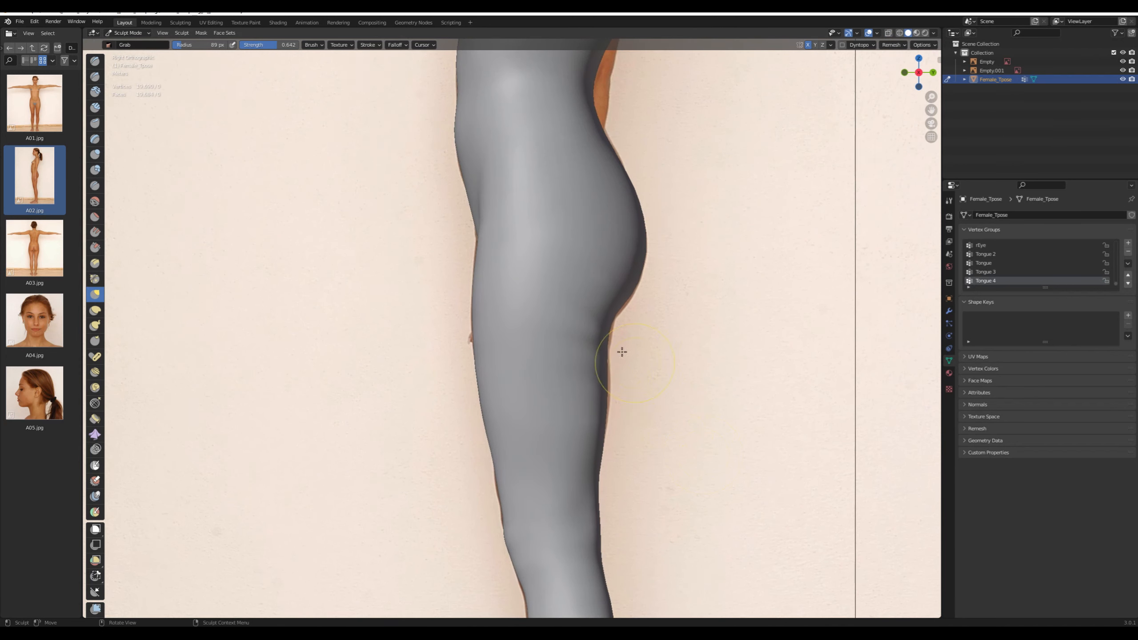
pyautogui.moveTo(609, 334); pyautogui.dragTo(625, 300)
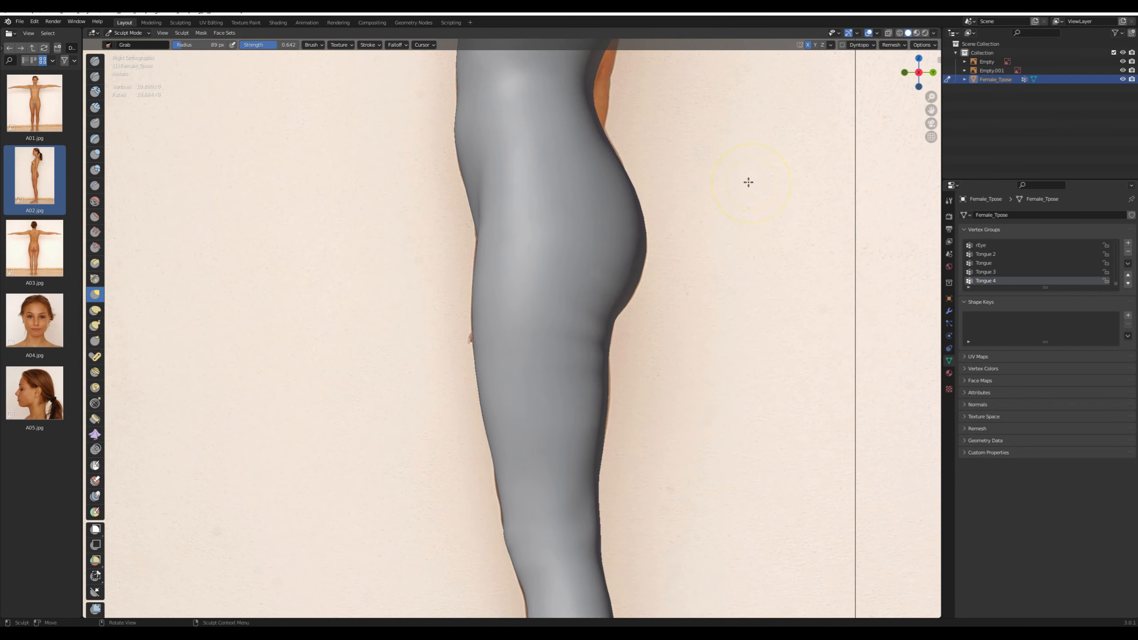
# Grab the underside of the breasts to match the side photo's chest profile, refining the shape from an angled view
pyautogui.keyDown('shift'); pyautogui.moveTo(751, 184); pyautogui.dragTo(731, 338, button='middle'); pyautogui.keyUp('shift')
pyautogui.hotkey('alt', 'z')
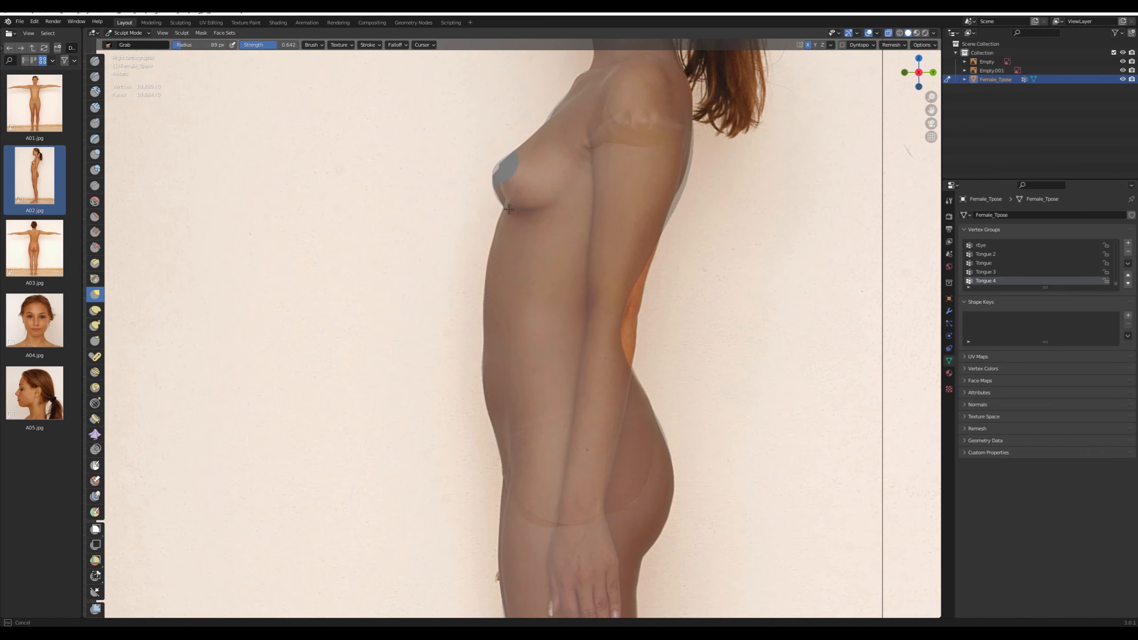
pyautogui.hotkey('alt', 'z')
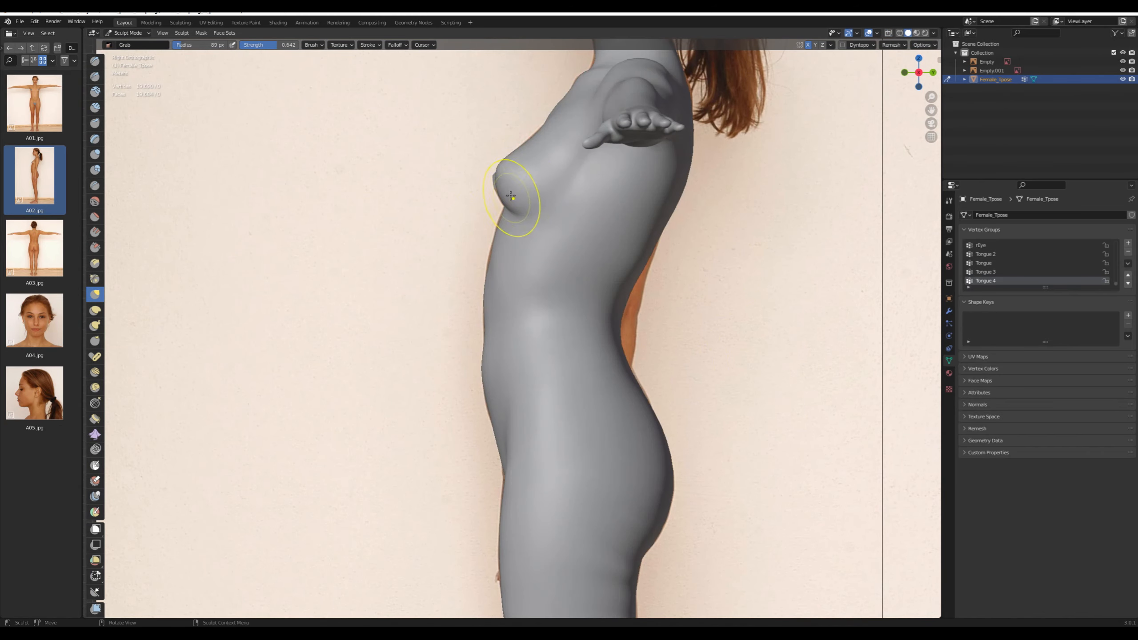
pyautogui.press('KP_1')
pyautogui.moveTo(805, 221)
pyautogui.mouseDown(button='middle')
pyautogui.moveTo(762, 234)
pyautogui.moveTo(784, 224)
pyautogui.moveTo(734, 220)
pyautogui.mouseUp(button='middle')
pyautogui.moveTo(654, 256); pyautogui.dragTo(625, 254)
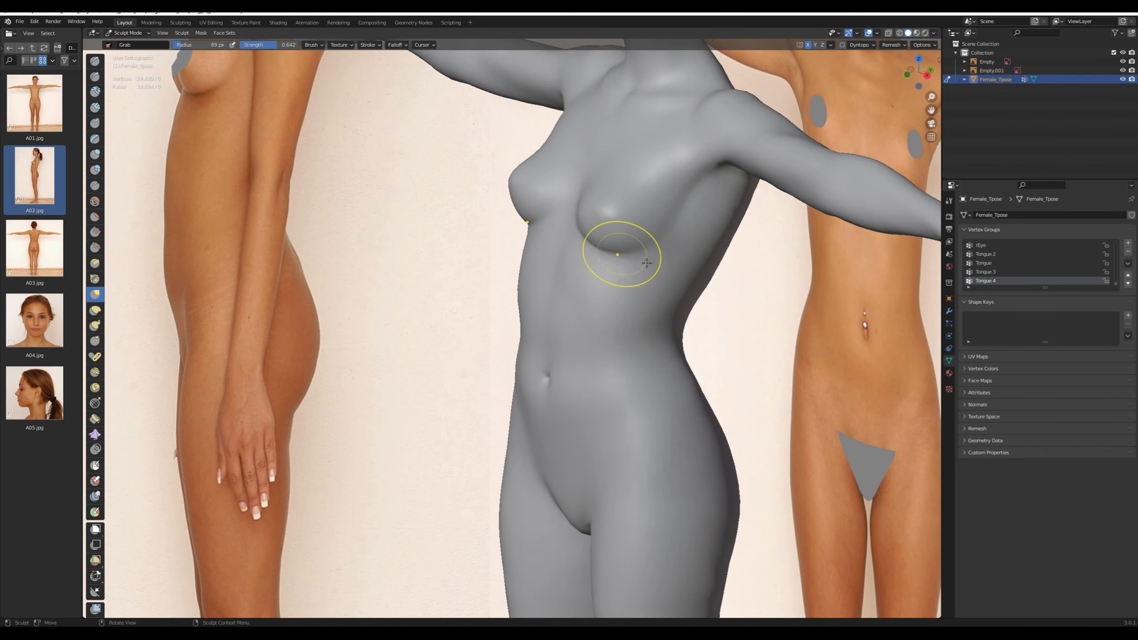
# In the front view, grab the armpit and the side of the rib cage toward the photo's torso outline
pyautogui.press('KP_1')
pyautogui.keyDown('shift'); pyautogui.moveTo(783, 219); pyautogui.dragTo(704, 391, button='middle'); pyautogui.keyUp('shift')
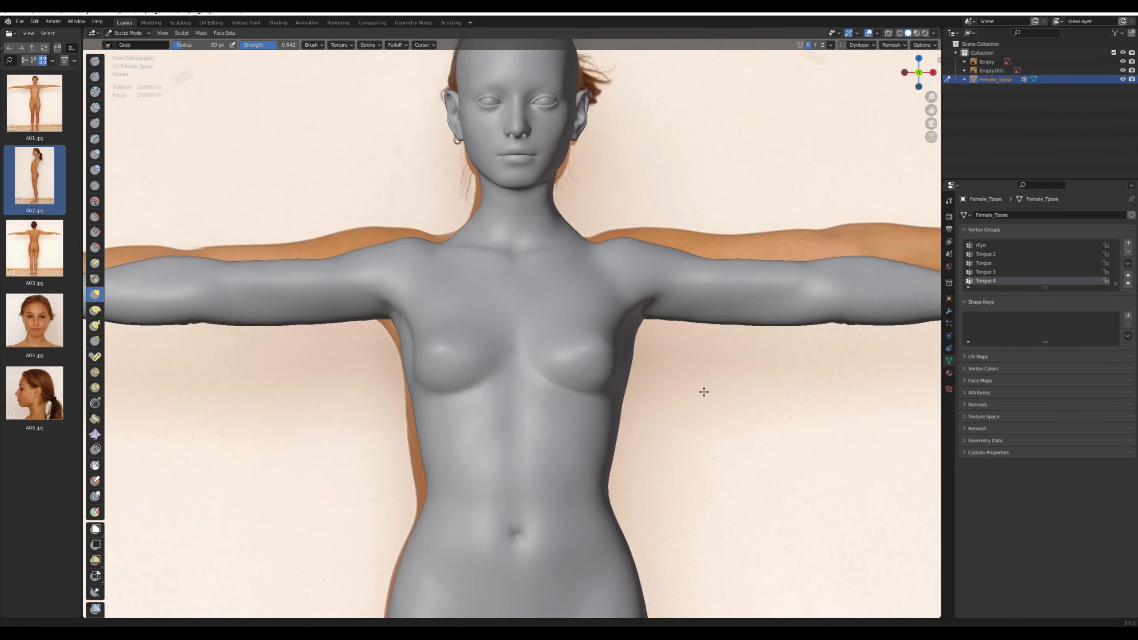
pyautogui.hotkey('alt', 'z')
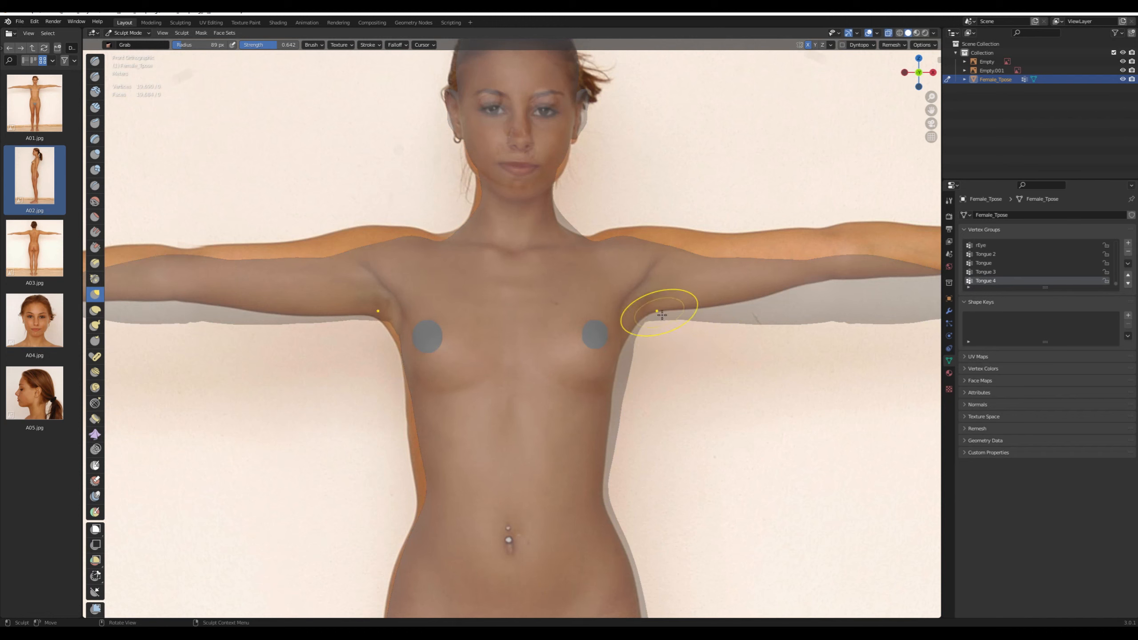
pyautogui.moveTo(665, 322)
pyautogui.mouseDown()
pyautogui.moveTo(637, 331)
pyautogui.moveTo(663, 320)
pyautogui.mouseUp()
pyautogui.moveTo(674, 365)
pyautogui.mouseDown()
pyautogui.moveTo(635, 356)
pyautogui.moveTo(634, 368)
pyautogui.mouseUp()
pyautogui.hotkey('alt', 'z')
# Return to Object Mode and move the front reference photo A01.jpg slightly along X to center it behind the model
pyautogui.click(134, 35)
pyautogui.click(127, 41)
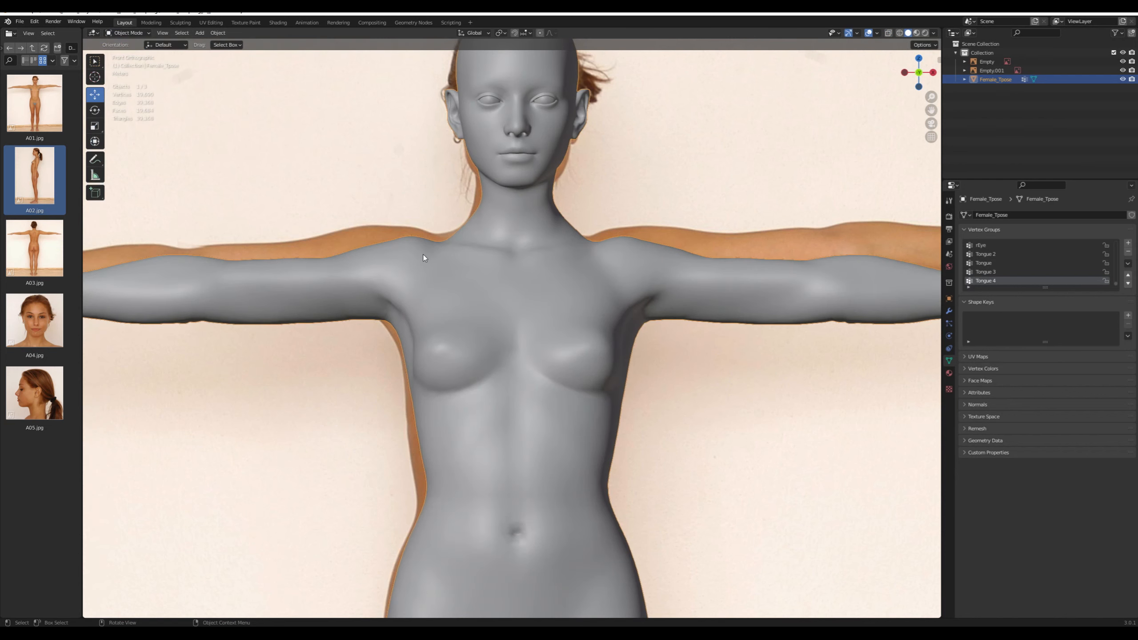
pyautogui.click(762, 396)
pyautogui.scroll(-4, 456, 453)
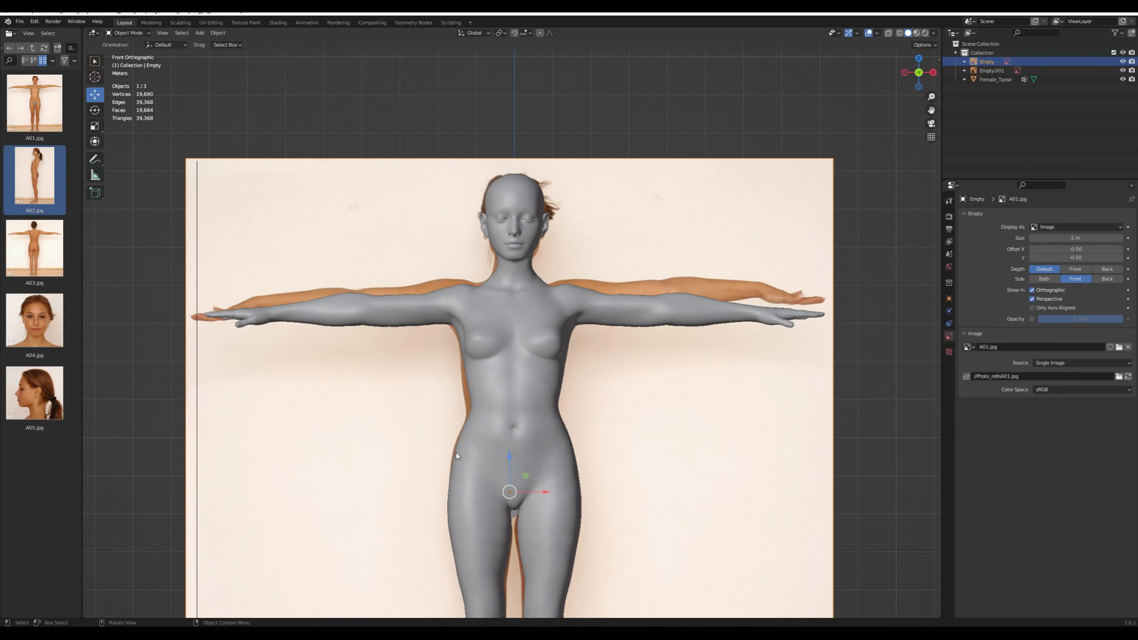
pyautogui.press('w')
pyautogui.click(89, 95)
pyautogui.moveTo(547, 495); pyautogui.dragTo(551, 494)
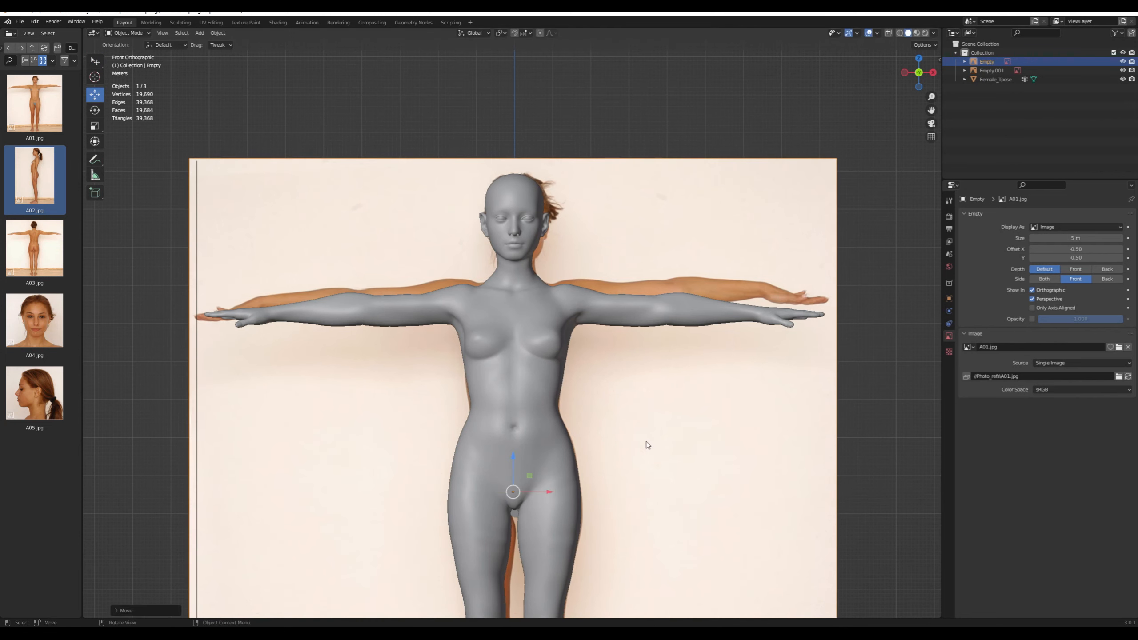
# Rotate the front reference photo slightly in the front view so its body lines up with the mesh
pyautogui.press('r')
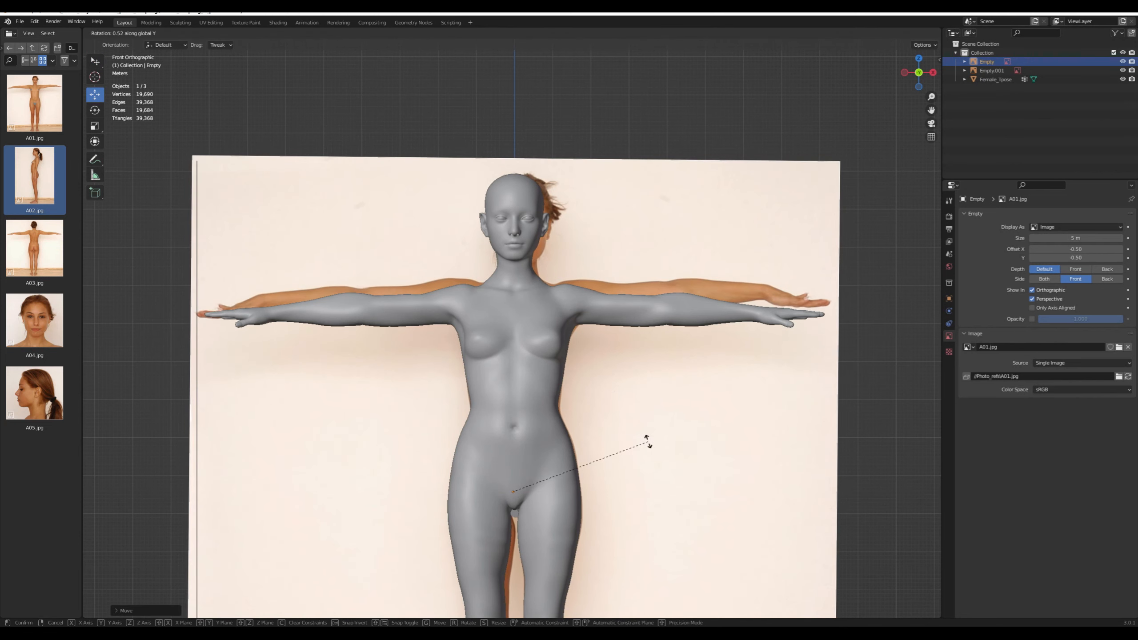
pyautogui.click(673, 496)
pyautogui.scroll(4, 698, 476)
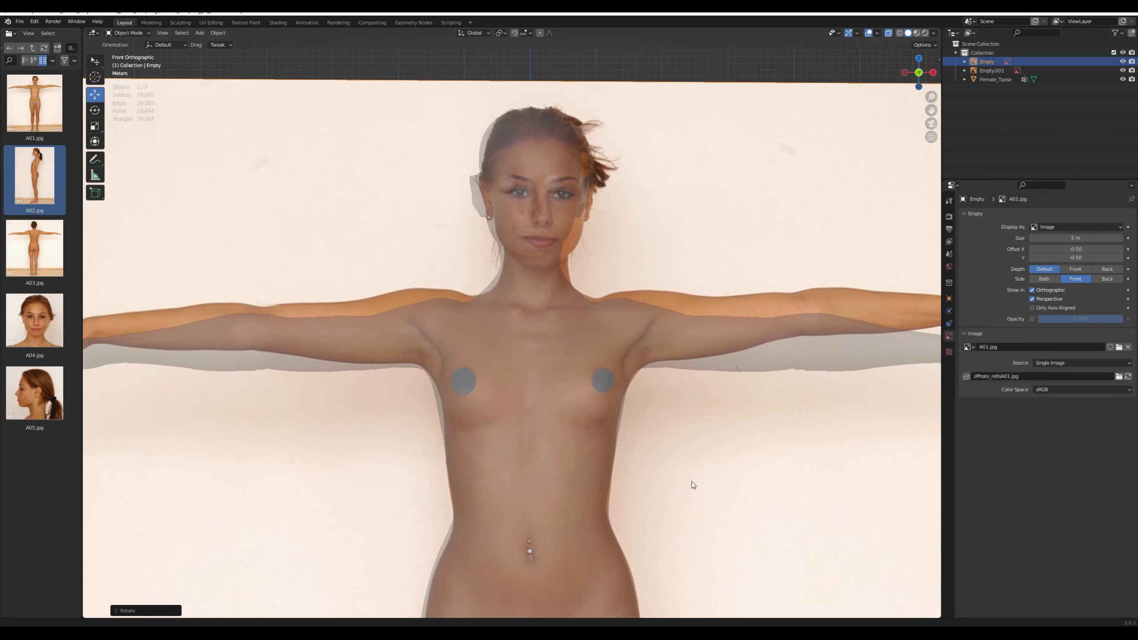
pyautogui.scroll(1, 692, 484)
pyautogui.scroll(-1, 692, 484)
# Select Female_Tpose, return it to Sculpt Mode and grab the shoulder line beside the neck up to the photo's outline
pyautogui.click(132, 33)
pyautogui.click(576, 398)
pyautogui.click(135, 34)
pyautogui.click(133, 64)
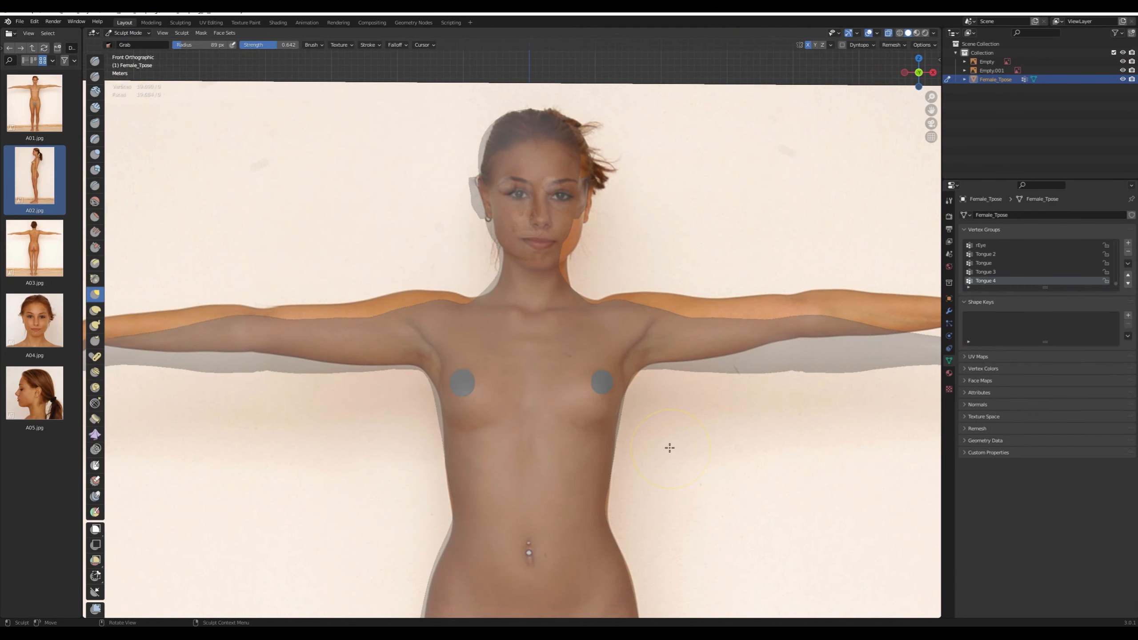
pyautogui.moveTo(591, 307); pyautogui.dragTo(592, 303)
pyautogui.keyDown('shift'); pyautogui.moveTo(685, 443); pyautogui.dragTo(706, 282, button='middle'); pyautogui.keyUp('shift')
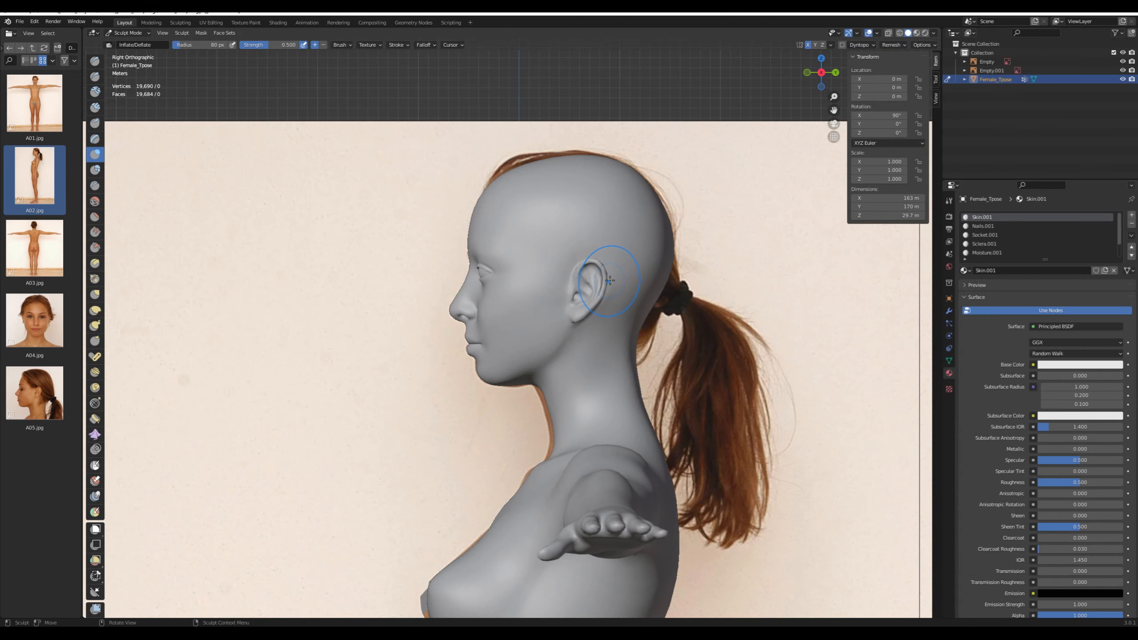
# In the side view, grab the forehead with a 105 px radius and the nose bridge with a 76 px radius to match the photo's profile
pyautogui.hotkey('alt', 'z')
pyautogui.scroll(5, 545, 313)
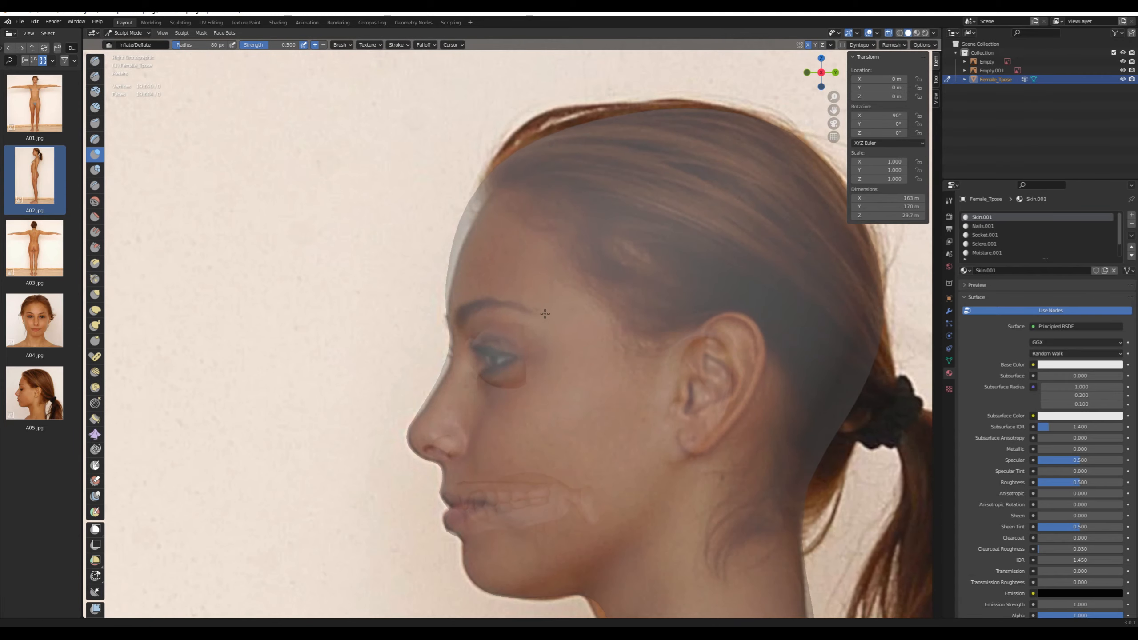
pyautogui.press('f')
pyautogui.click(481, 195)
pyautogui.click(96, 295)
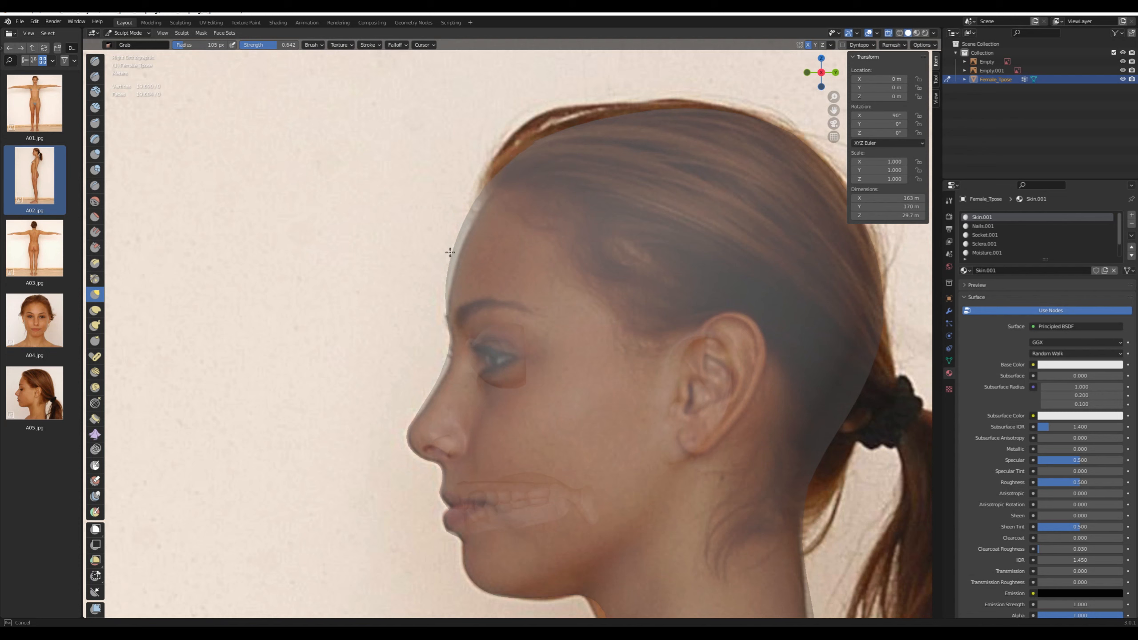
pyautogui.press('f')
pyautogui.click(419, 364)
pyautogui.moveTo(441, 359); pyautogui.dragTo(450, 349)
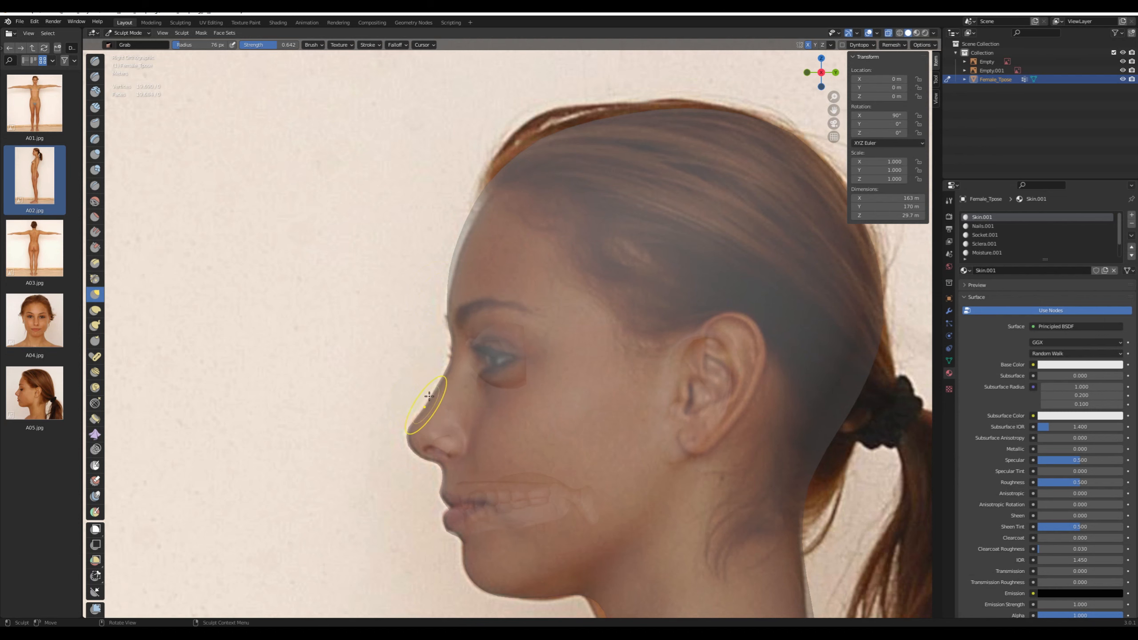
# In the front view, grab the ears inward toward the photo's ears with a 128 px brush radius
pyautogui.press('KP_1')
pyautogui.press('f')
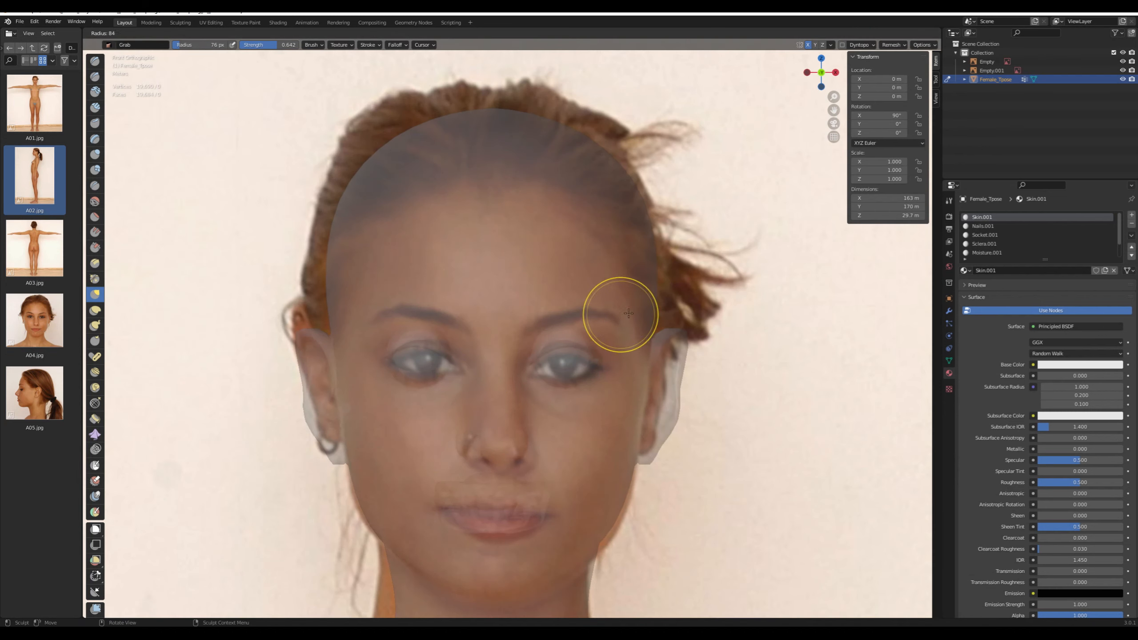
pyautogui.click(645, 302)
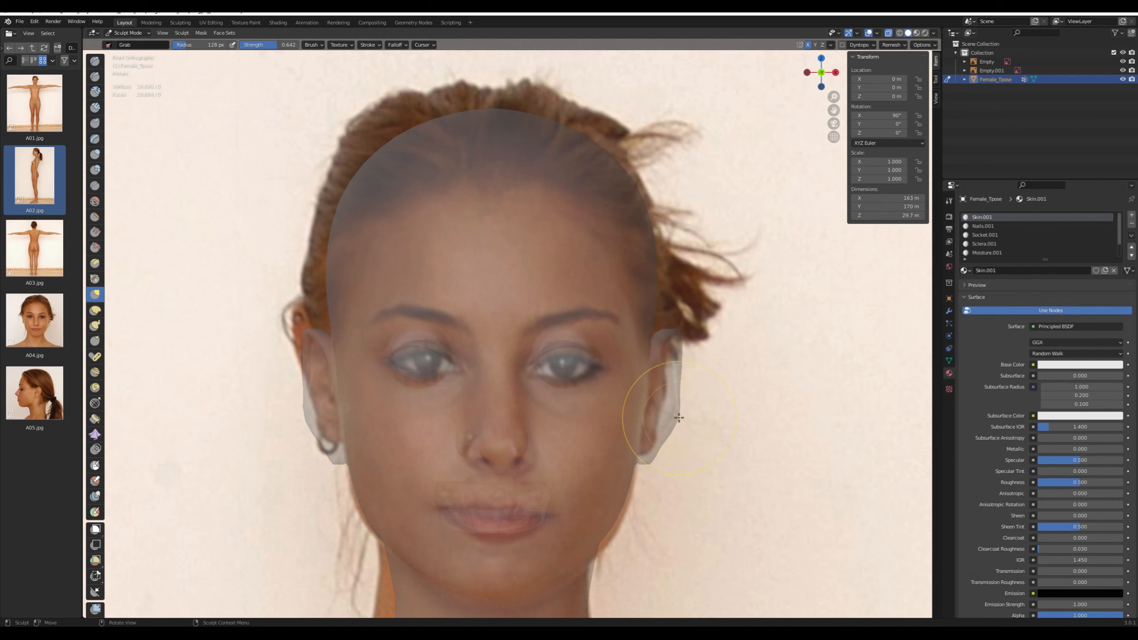
pyautogui.moveTo(678, 417)
pyautogui.mouseDown()
pyautogui.moveTo(666, 416)
pyautogui.moveTo(652, 446)
pyautogui.mouseUp()
pyautogui.moveTo(678, 387); pyautogui.dragTo(674, 386)
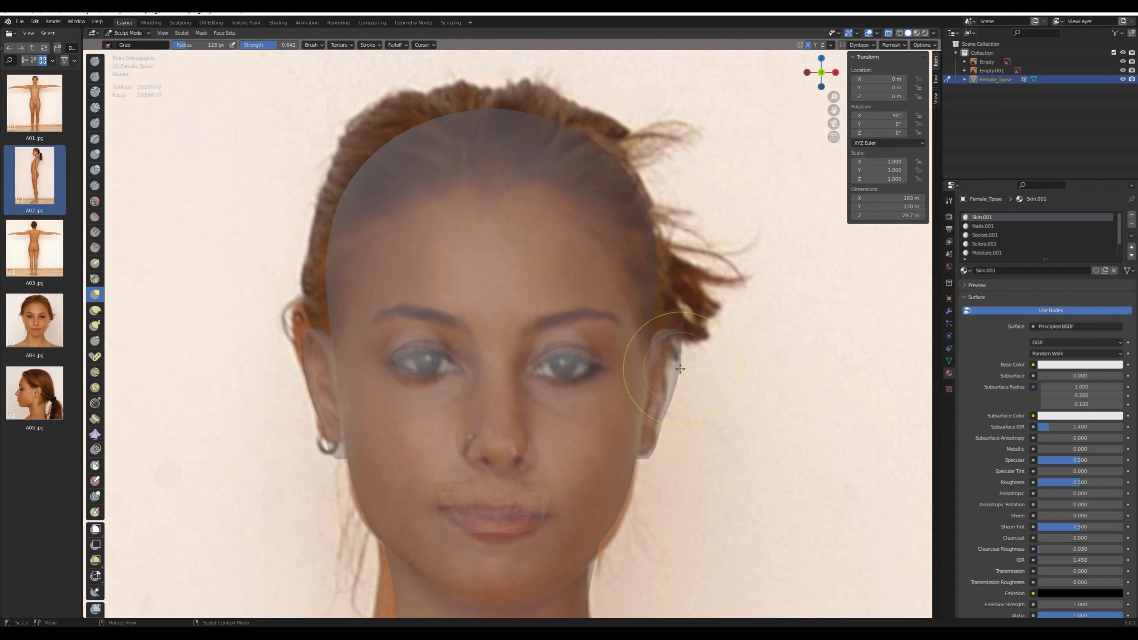
pyautogui.moveTo(678, 326); pyautogui.dragTo(665, 330)
# Switch to solid display and open Female_Tpose for mesh editing at the head
pyautogui.moveTo(738, 396)
pyautogui.keyDown('shift'); pyautogui.mouseDown(button='middle')
pyautogui.moveTo(744, 329)
pyautogui.moveTo(745, 363)
pyautogui.mouseUp(button='middle'); pyautogui.keyUp('shift')
pyautogui.hotkey('alt', 'z')
pyautogui.press('Tab')
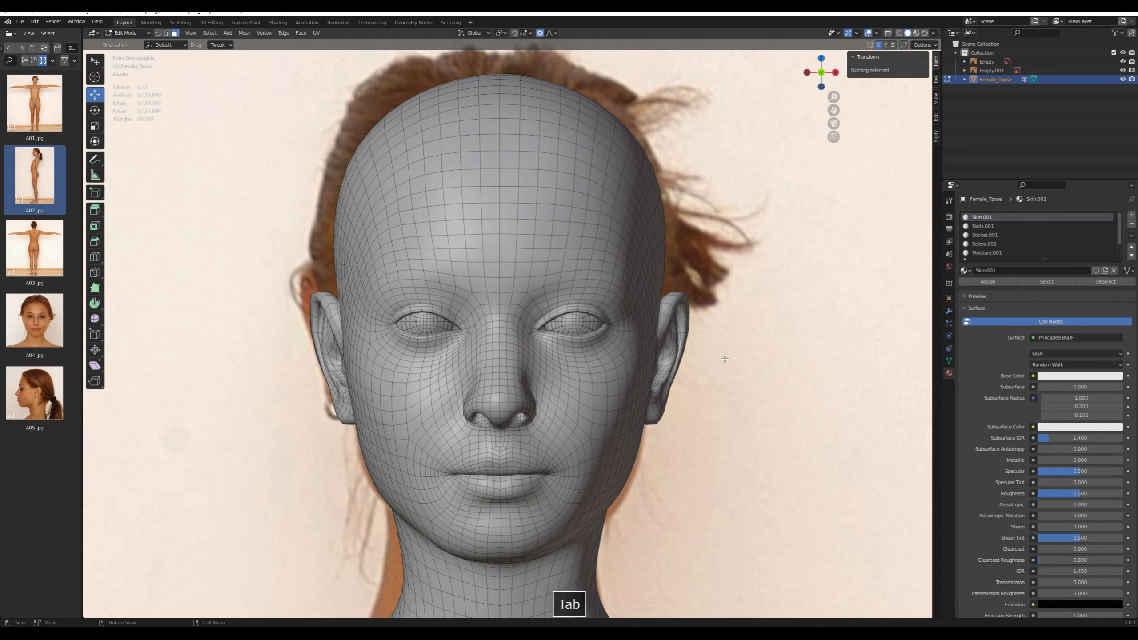
# Hide both eyeballs and select the faces of both eye sockets as linked geometry delimited by Material
pyautogui.press('l')
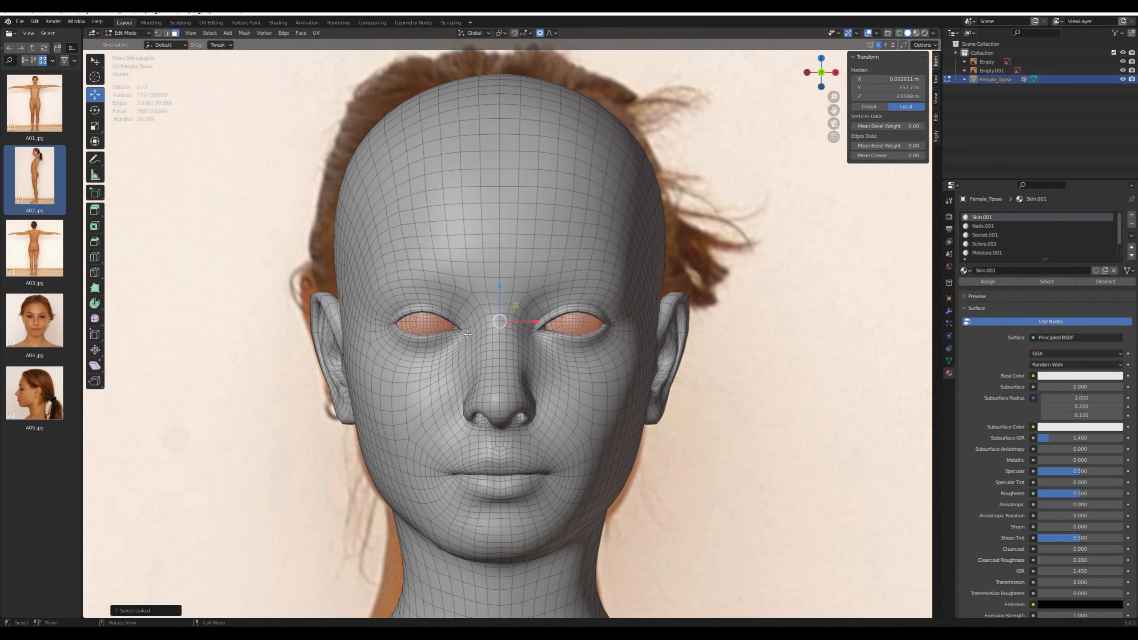
pyautogui.press('h')
pyautogui.scroll(1, 512, 329)
pyautogui.click(606, 326)
pyautogui.keyDown('ctrl'); pyautogui.click(564, 320); pyautogui.keyUp('ctrl')
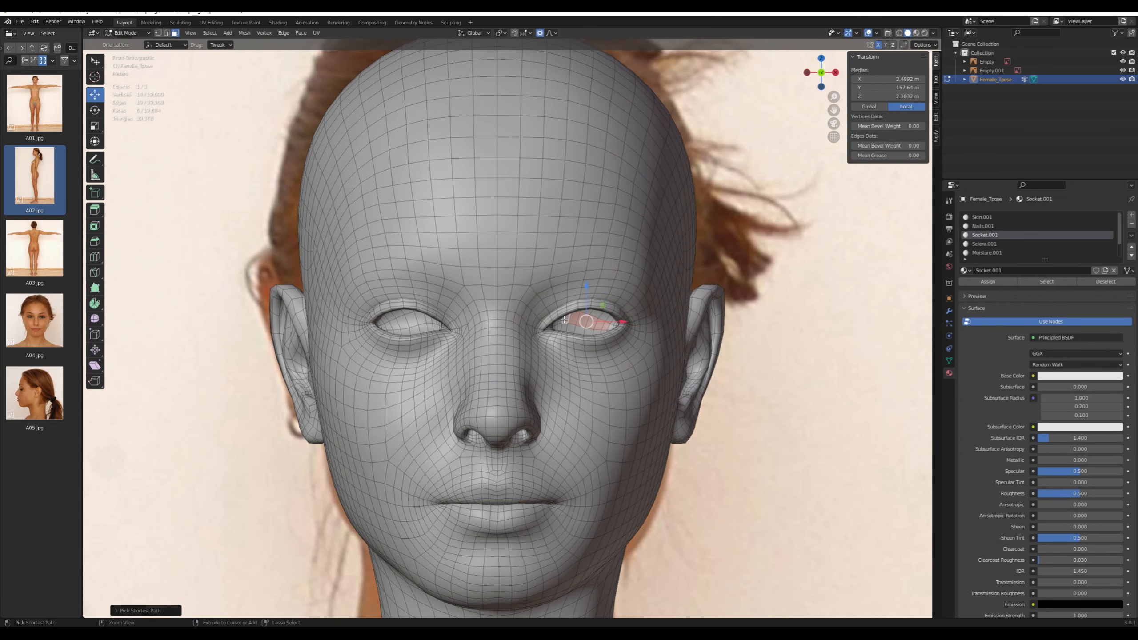
pyautogui.hotkey('ctrl', 'l')
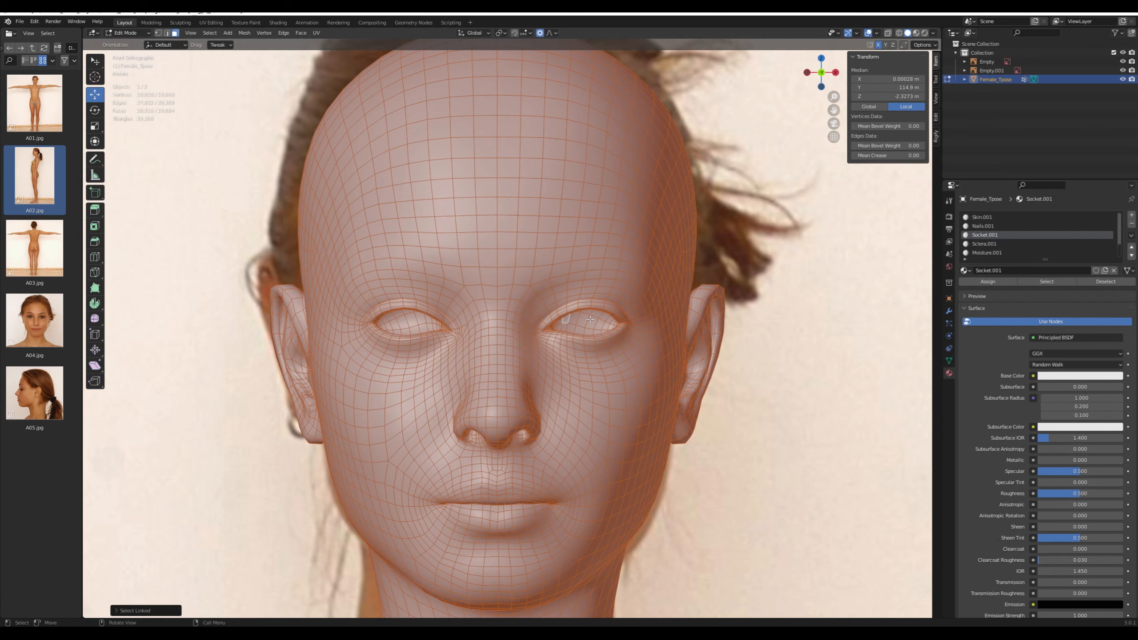
pyautogui.click(137, 610)
pyautogui.click(175, 580)
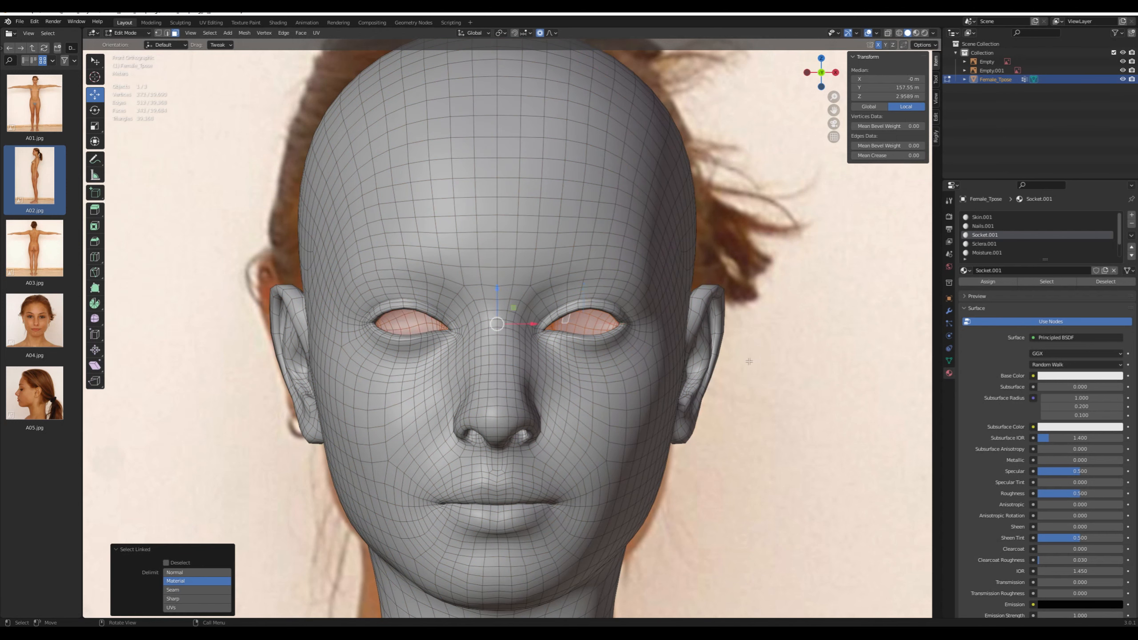
# Reveal the hidden eyeballs, grow the selection twice over the eyelids and show the head in X-ray
pyautogui.hotkey('alt', 'h')
pyautogui.press('ctrl+KP_Add')
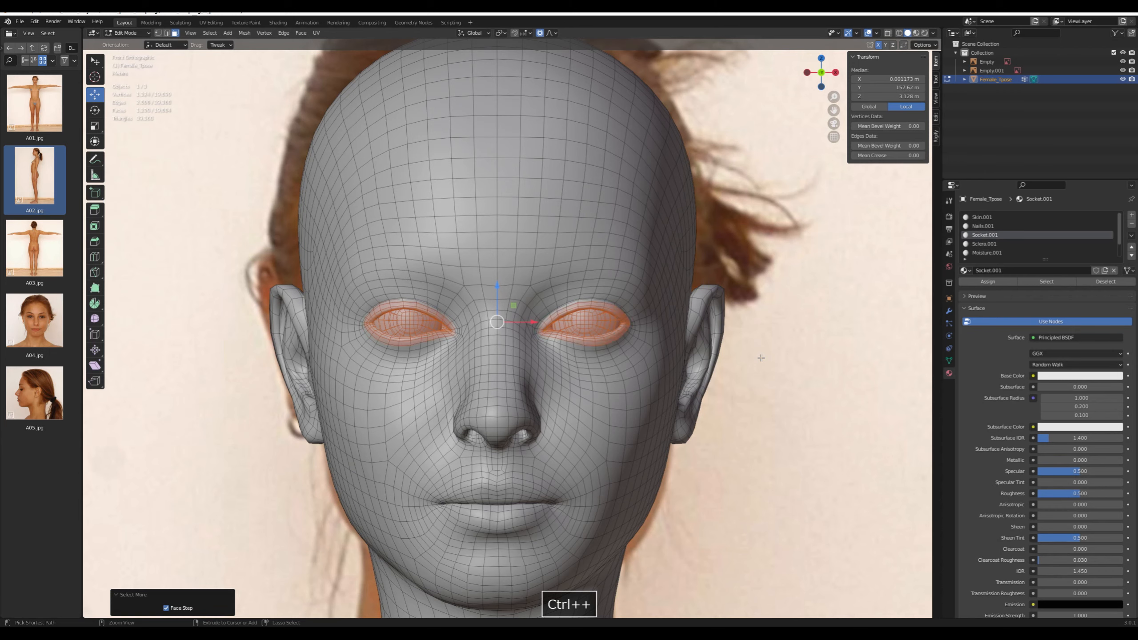
pyautogui.press('ctrl+KP_Add')
pyautogui.hotkey('alt', 'z')
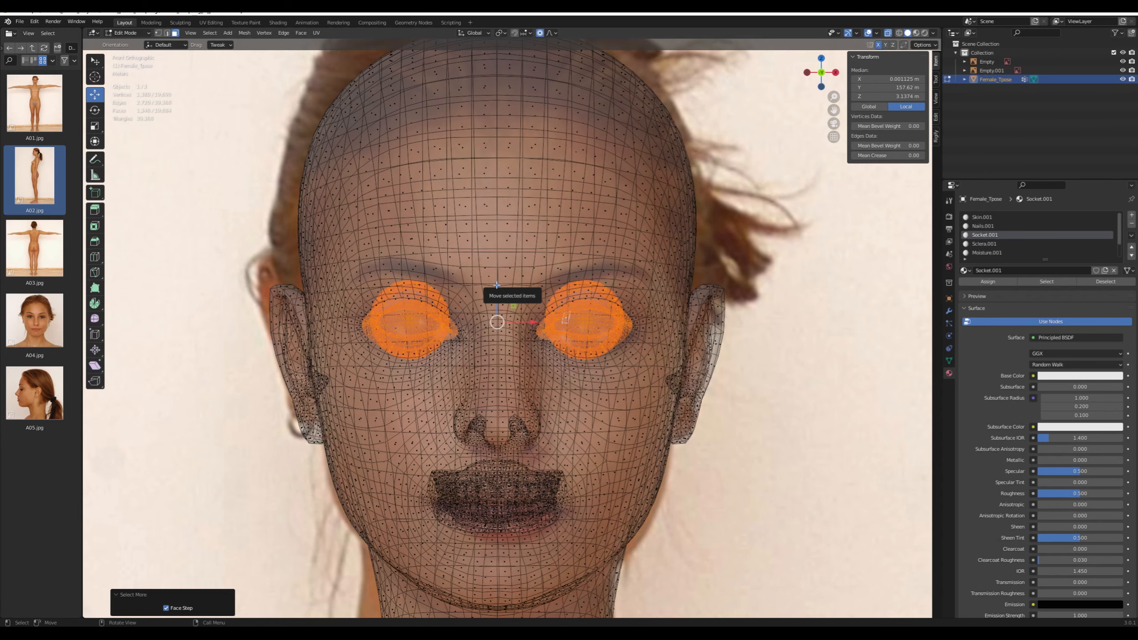
# Move the selected eyes down about 0.157 m and back about 0.261 m with proportional editing to match the side photo
pyautogui.press('KP_3')
pyautogui.moveTo(483, 286); pyautogui.dragTo(486, 291)
pyautogui.scroll(-2, 486, 290)
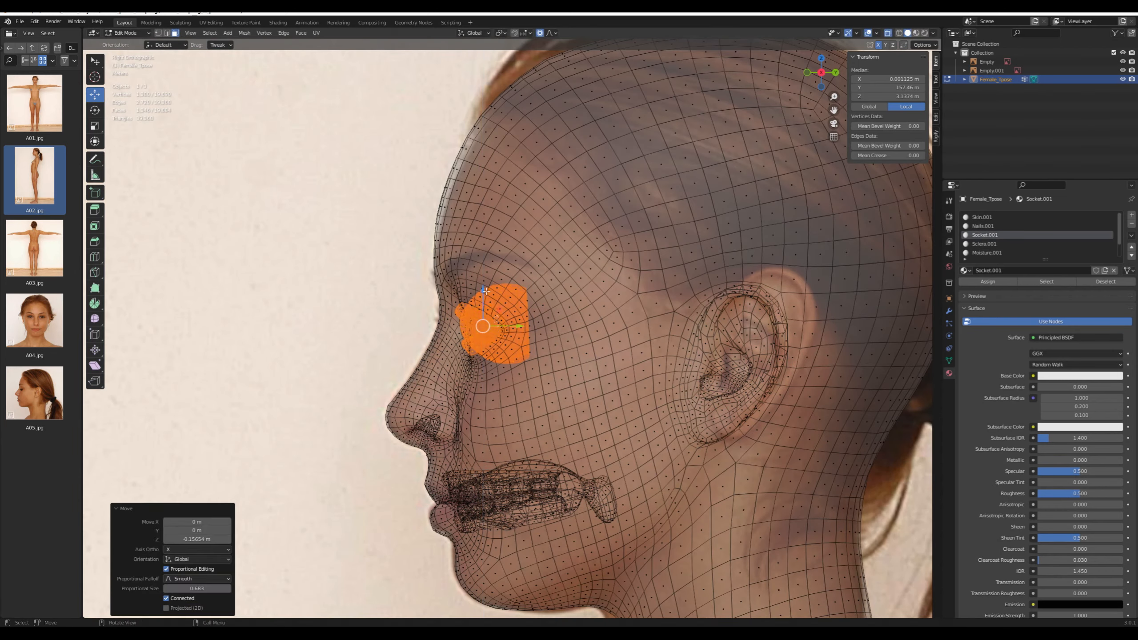
pyautogui.press('KP_1')
pyautogui.press('KP_3')
pyautogui.moveTo(534, 329)
pyautogui.mouseDown()
pyautogui.moveTo(553, 329)
pyautogui.moveTo(476, 329)
pyautogui.moveTo(531, 327)
pyautogui.moveTo(521, 330)
pyautogui.mouseUp()
pyautogui.scroll(-8, 526, 327)
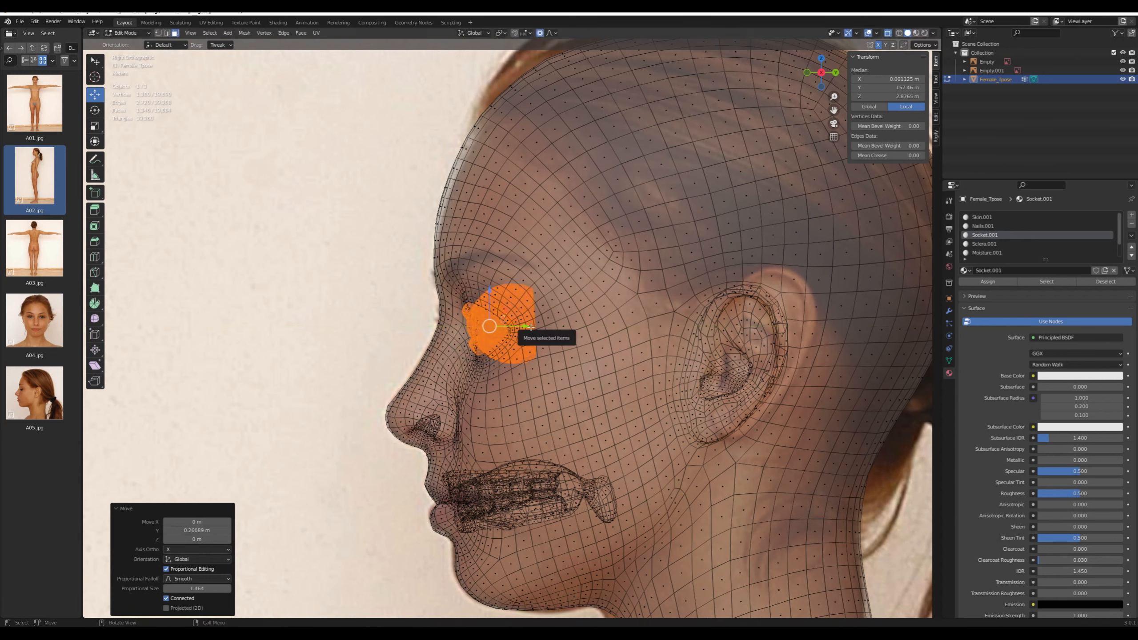
# Smooth the faces beside the outer eye corner and move them back about 0.174 m with proportional editing
pyautogui.hotkey('alt', 'z')
pyautogui.keyDown('ctrl'); pyautogui.click(548, 323); pyautogui.keyUp('ctrl')
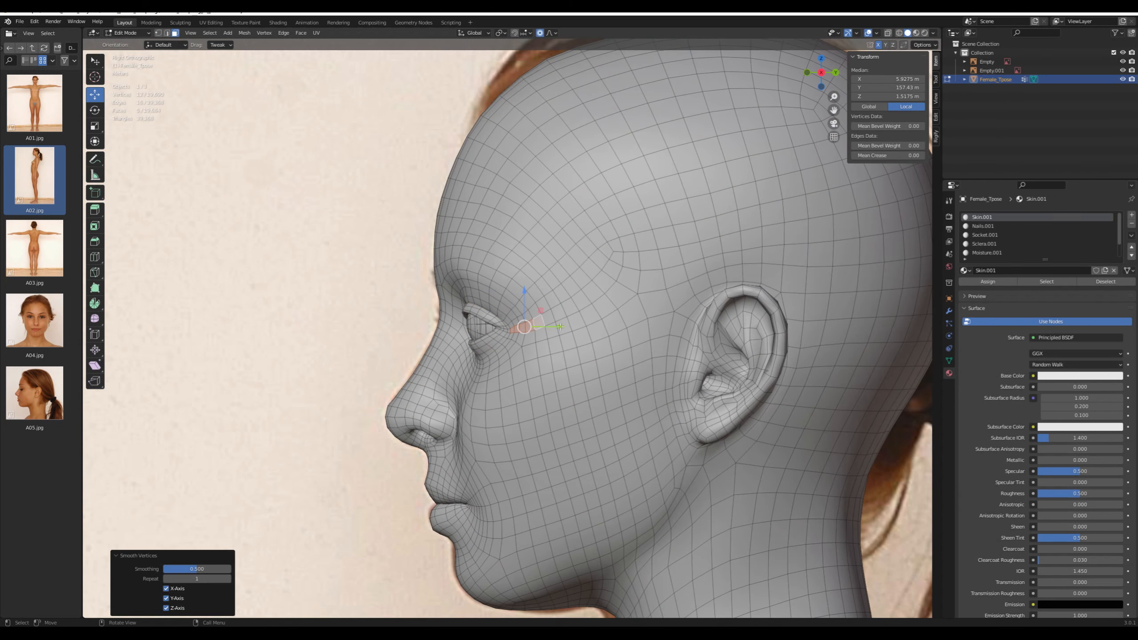
pyautogui.moveTo(555, 326); pyautogui.dragTo(567, 326)
pyautogui.hotkey('alt', 'z')
pyautogui.scroll(3, 634, 332)
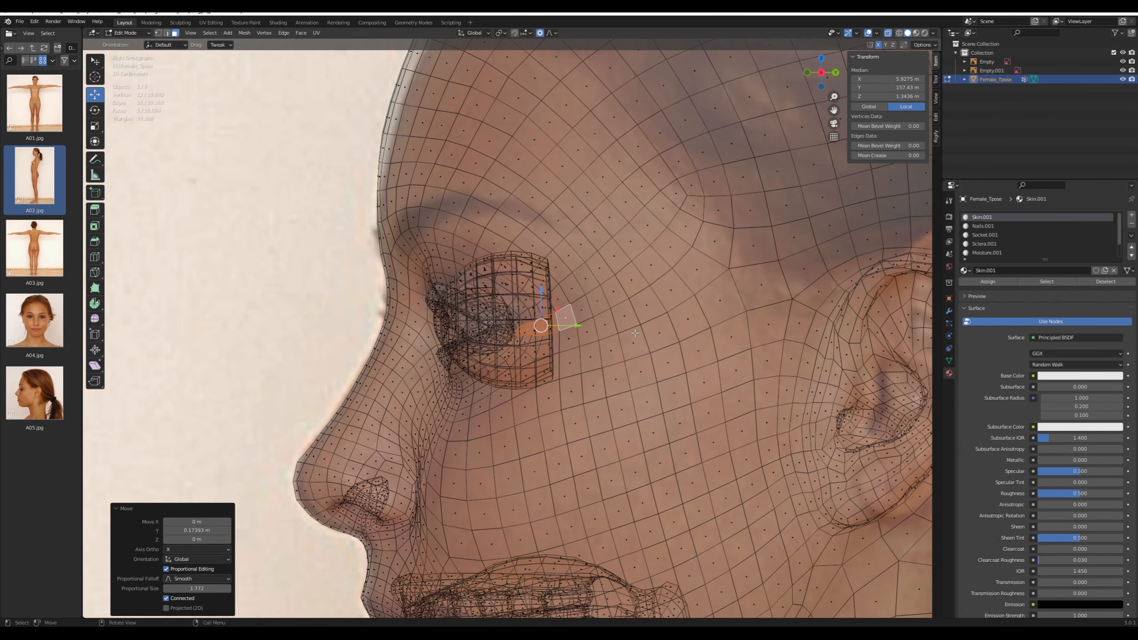
pyautogui.scroll(-5, 634, 332)
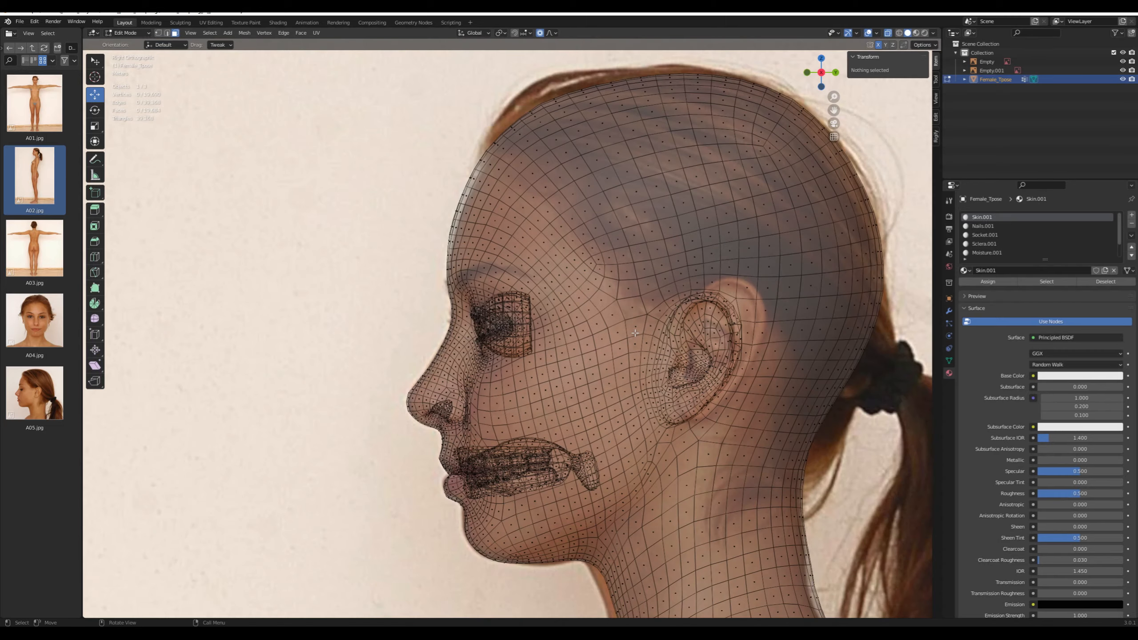
# In the front view, hide the outer and inner eyeball parts and show the face in X-ray over the photo
pyautogui.press('KP_1')
pyautogui.hotkey('alt', 'z')
pyautogui.press('l')
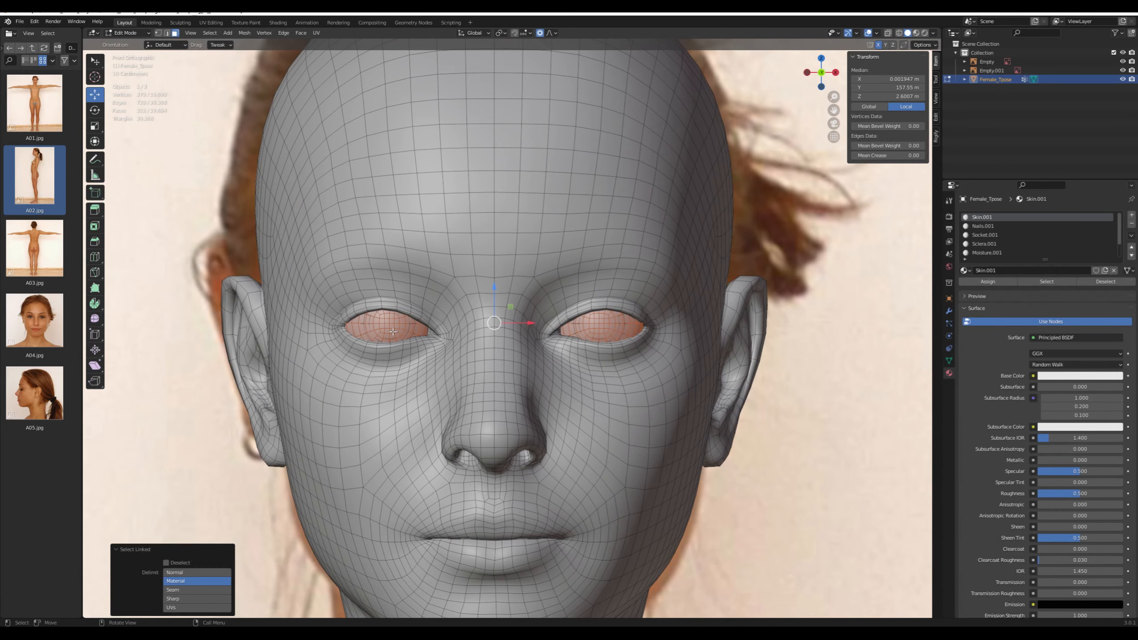
pyautogui.press('h')
pyautogui.press('l')
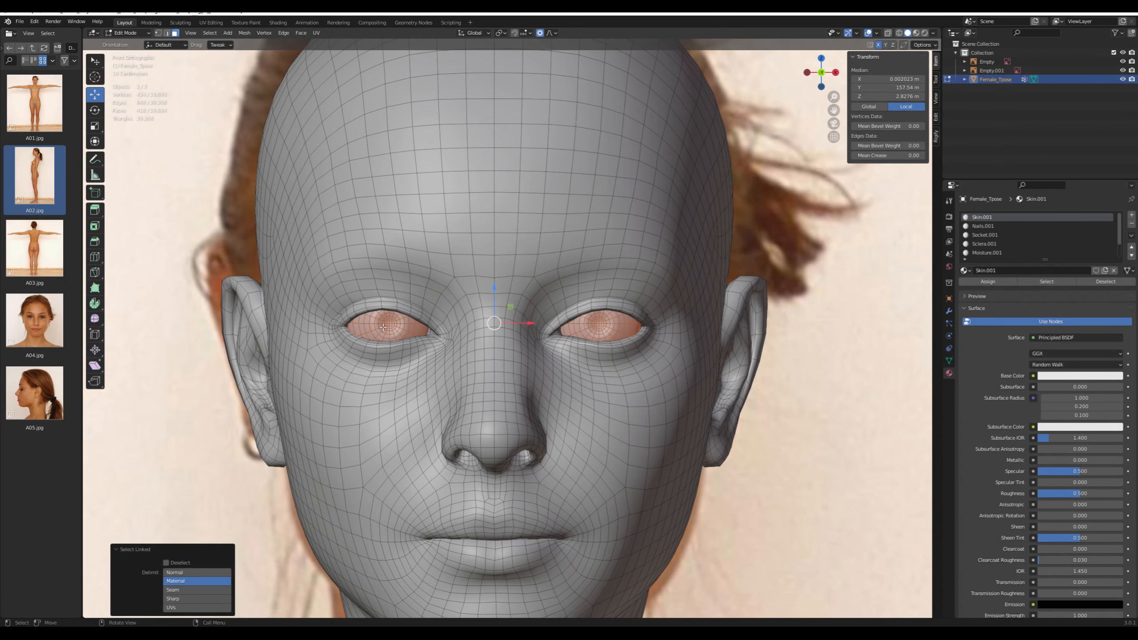
pyautogui.press('h')
pyautogui.scroll(-3, 649, 326)
pyautogui.hotkey('alt', 'z')
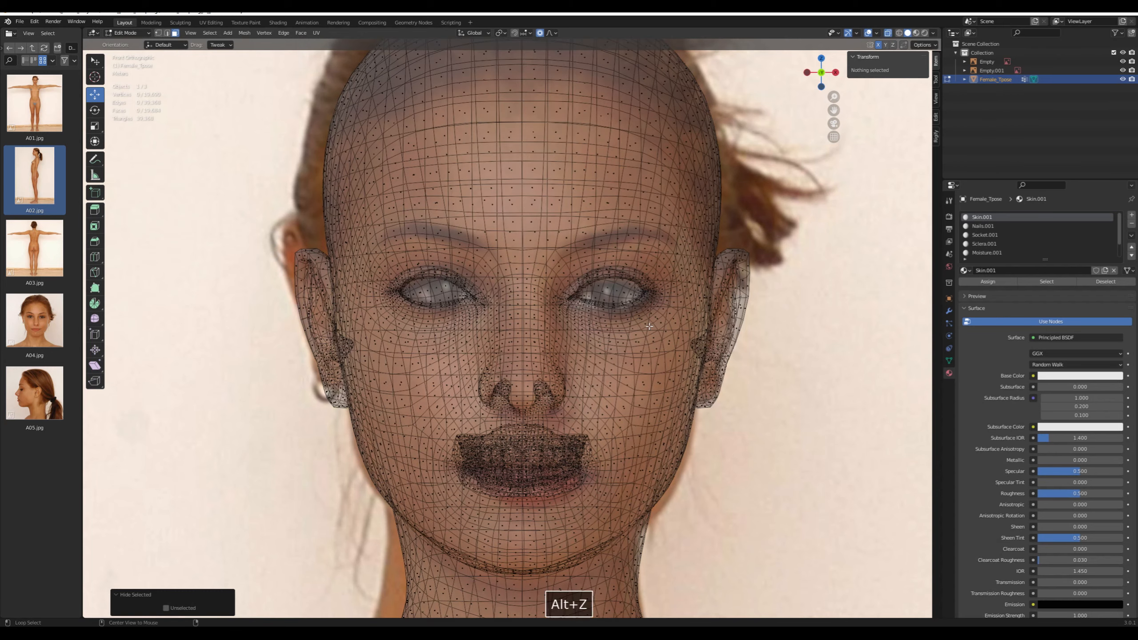
# Clip the side view to the front part of the head and return to the front view in X-ray
pyautogui.hotkey('alt', 'z')
pyautogui.press('KP_3')
pyautogui.hotkey('alt', 'b')
pyautogui.moveTo(353, 128); pyautogui.dragTo(679, 535)
pyautogui.press('KP_1')
pyautogui.hotkey('alt', 'z')
pyautogui.scroll(8, 688, 534)
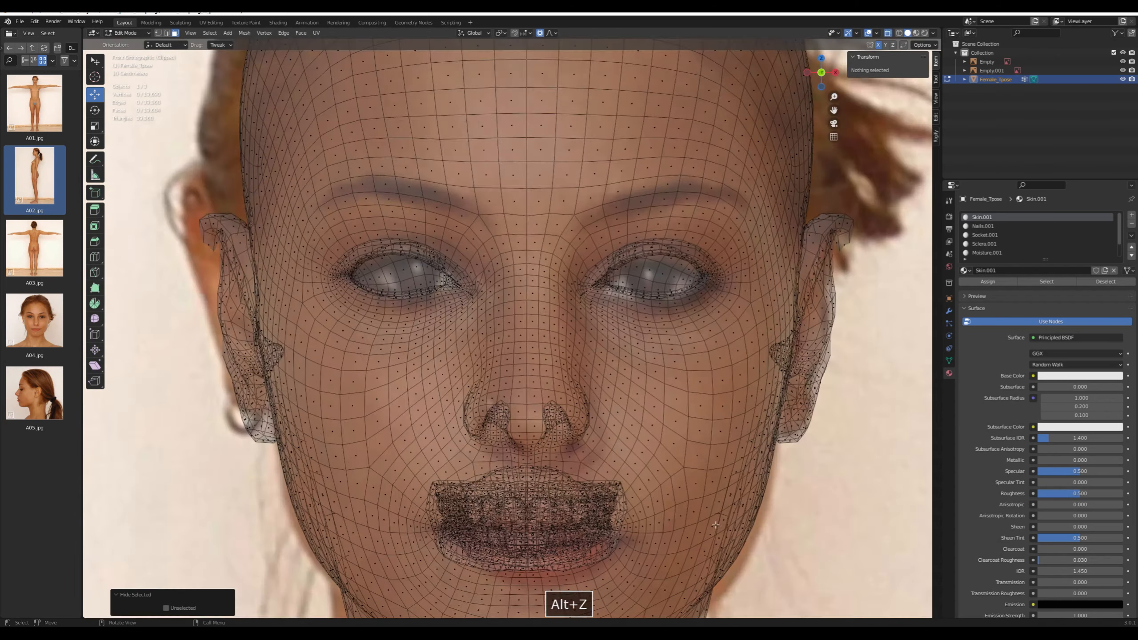
# Select one eye's eyelid rim loop, grow it and lower it about 0.203 m with proportional editing, then clear the selection
pyautogui.press('2')
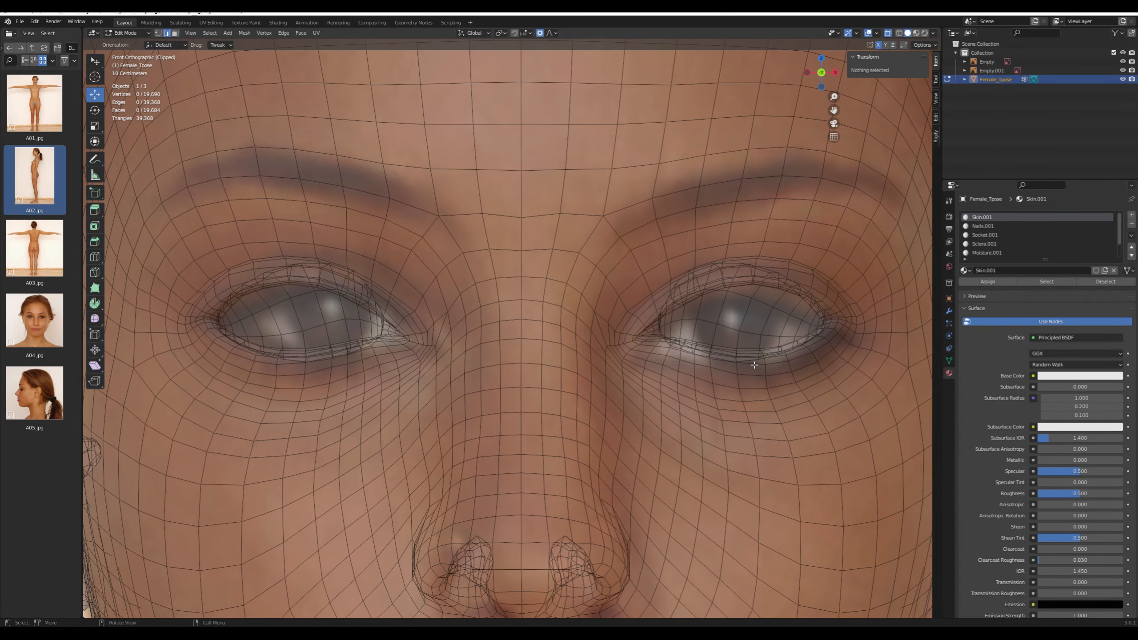
pyautogui.hotkey('alt', 'z')
pyautogui.press('1')
pyautogui.keyDown('alt'); pyautogui.click(793, 287); pyautogui.keyUp('alt')
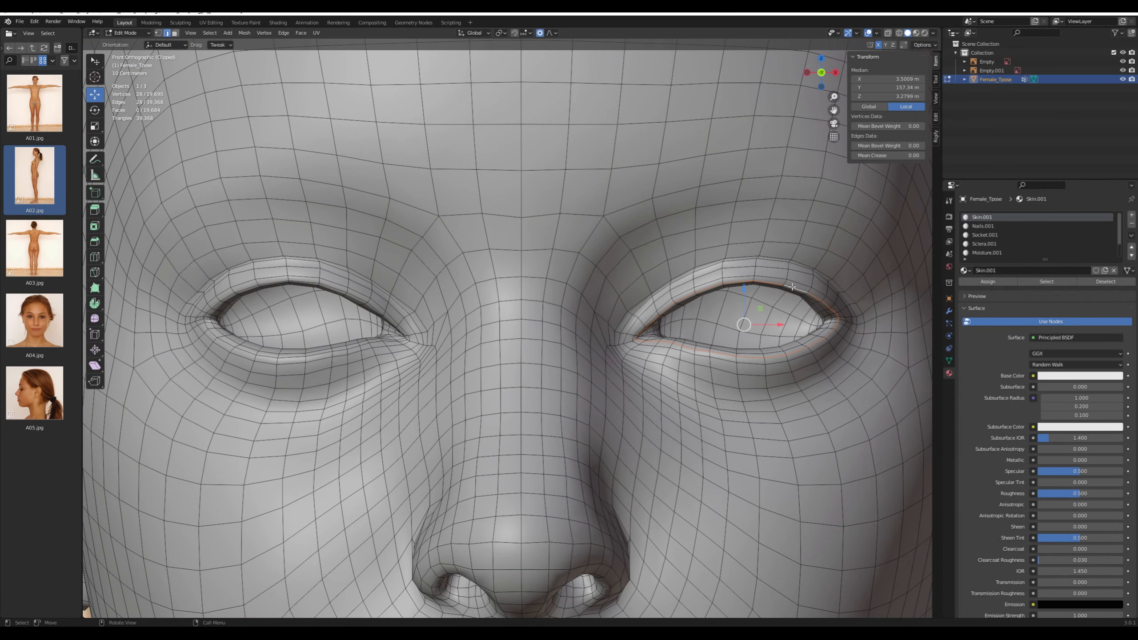
pyautogui.press('ctrl+KP_Add')
pyautogui.press('ctrl+KP_Add')
pyautogui.hotkey('alt', 'z')
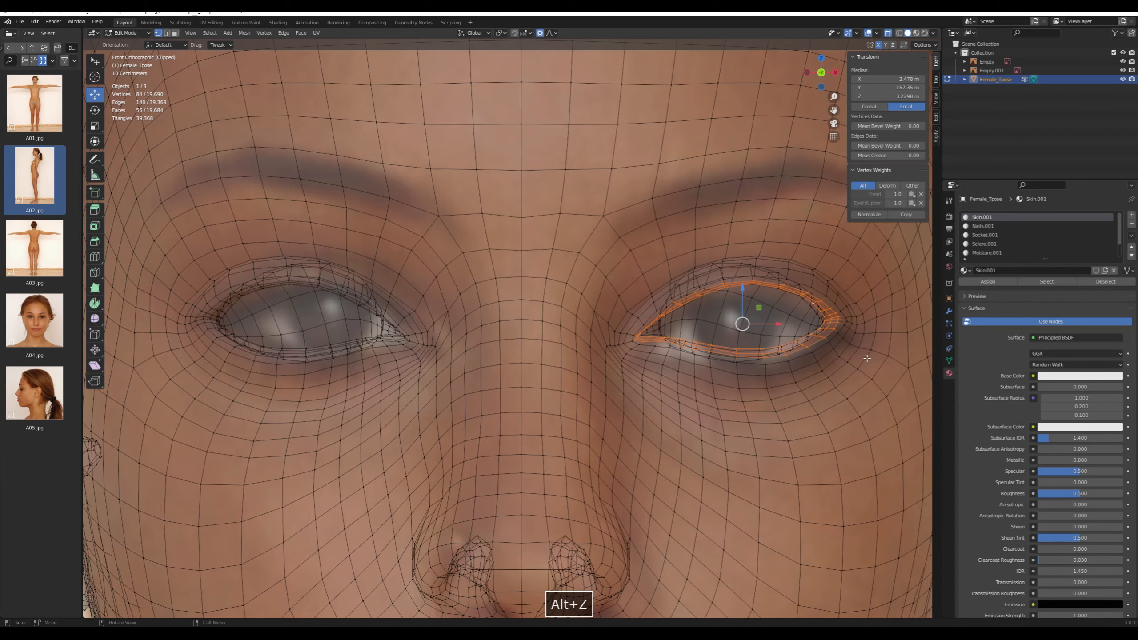
pyautogui.scroll(-1, 744, 288)
pyautogui.hotkey('alt', 'a')
pyautogui.scroll(-2, 744, 304)
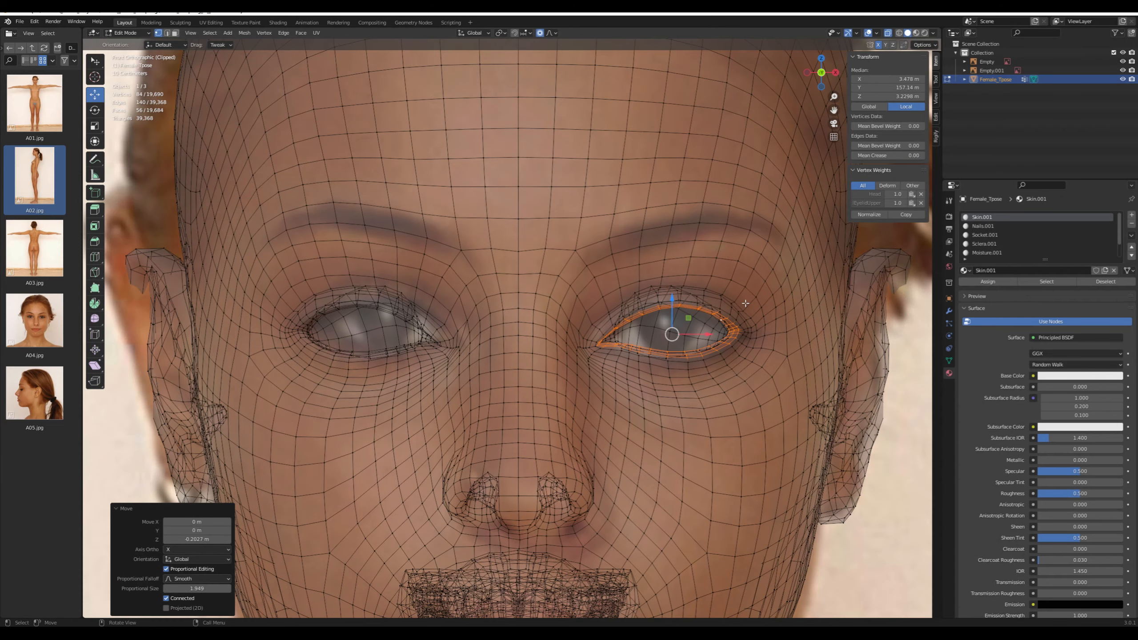
pyautogui.scroll(1, 745, 303)
pyautogui.scroll(-2, 745, 304)
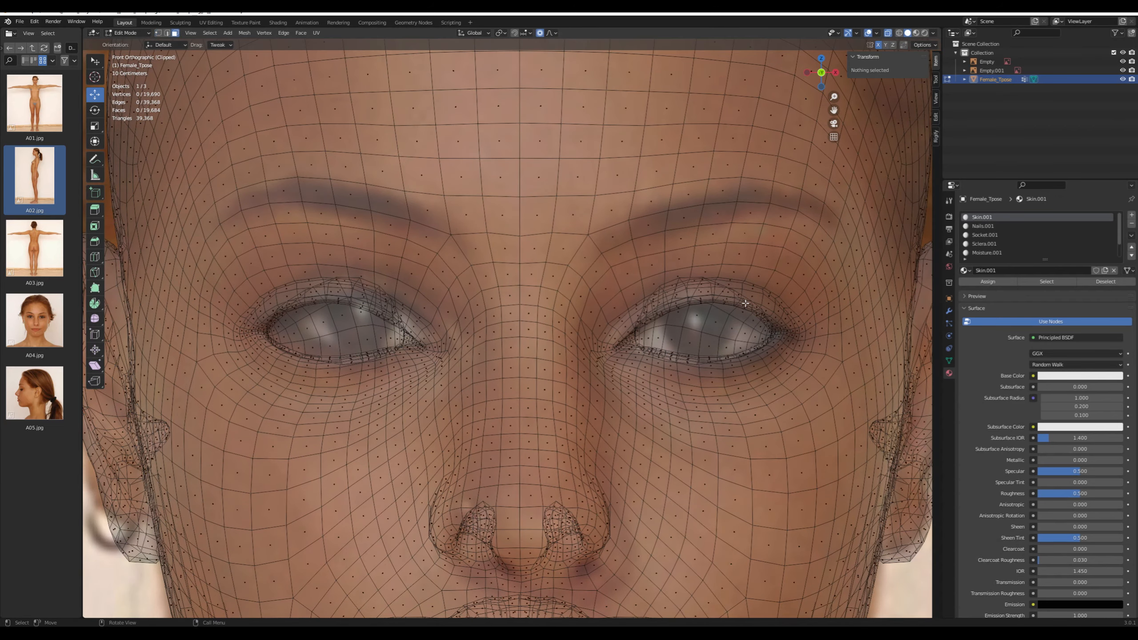
# Select neighbouring eye socket faces at the eyelid, nudge them slightly and return to the front view with nothing selected
pyautogui.hotkey('alt', 'z')
pyautogui.moveTo(745, 303); pyautogui.dragTo(723, 268, button='middle')
pyautogui.click(700, 281)
pyautogui.keyDown('shift'); pyautogui.click(685, 275); pyautogui.keyUp('shift')
pyautogui.moveTo(727, 278); pyautogui.dragTo(735, 279)
pyautogui.scroll(5, 735, 279)
pyautogui.press('KP_1')
pyautogui.hotkey('alt', 'a')
pyautogui.scroll(-3, 735, 279)
pyautogui.scroll(3, 735, 279)
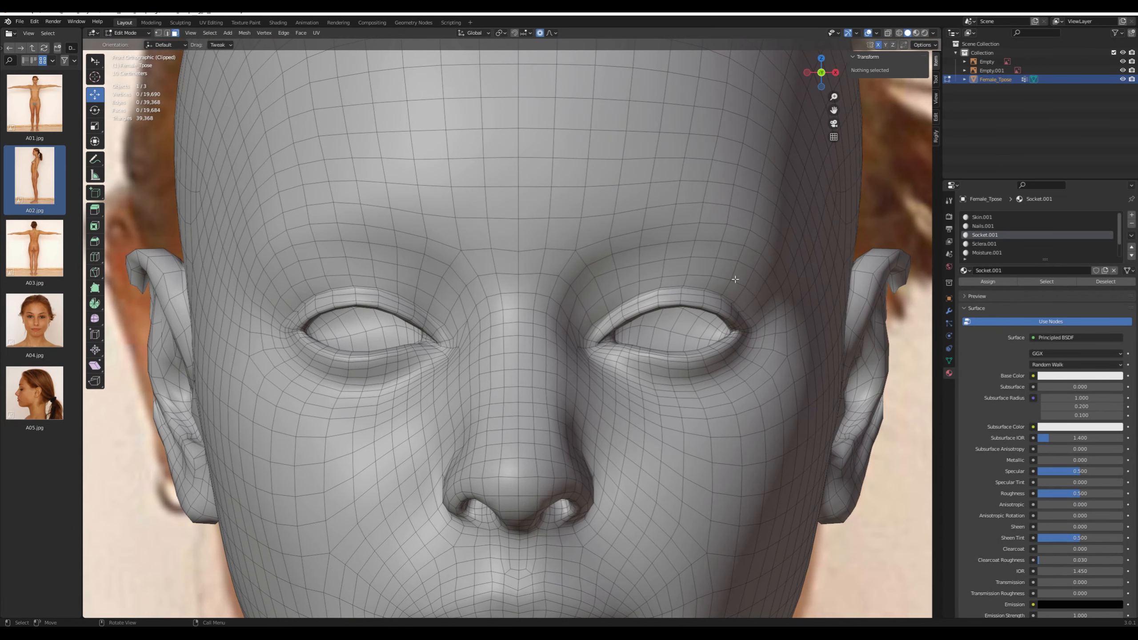
# Reveal the hidden eyeballs and move them down about 0.201 m along Z
pyautogui.hotkey('alt', 'h')
pyautogui.press('g')
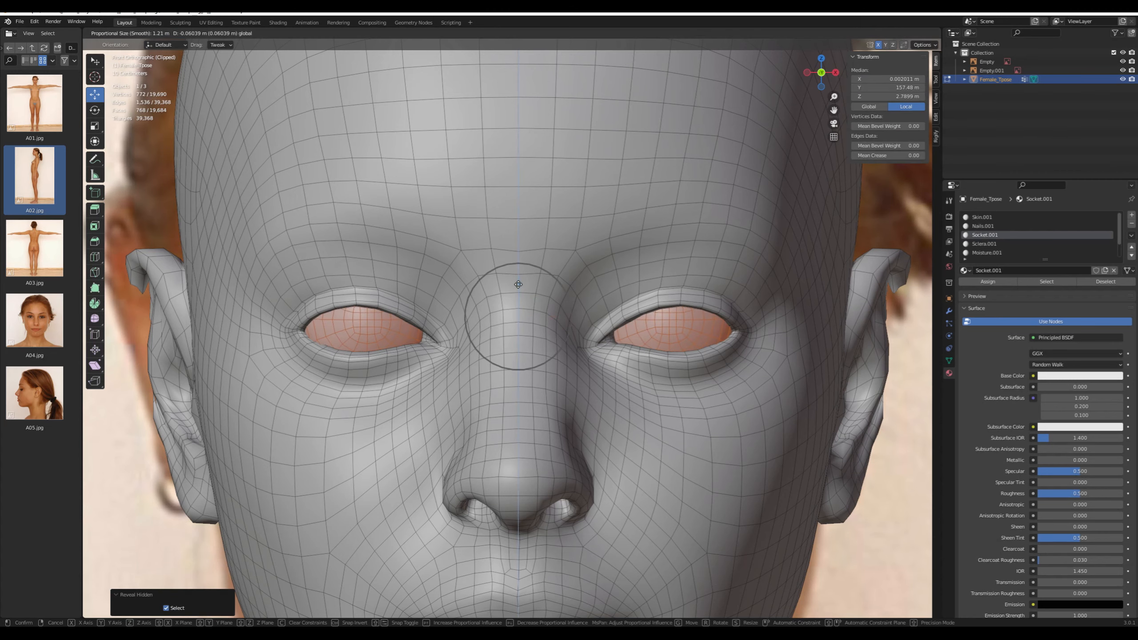
pyautogui.press('z')
pyautogui.click(517, 290)
pyautogui.press('KP_3')
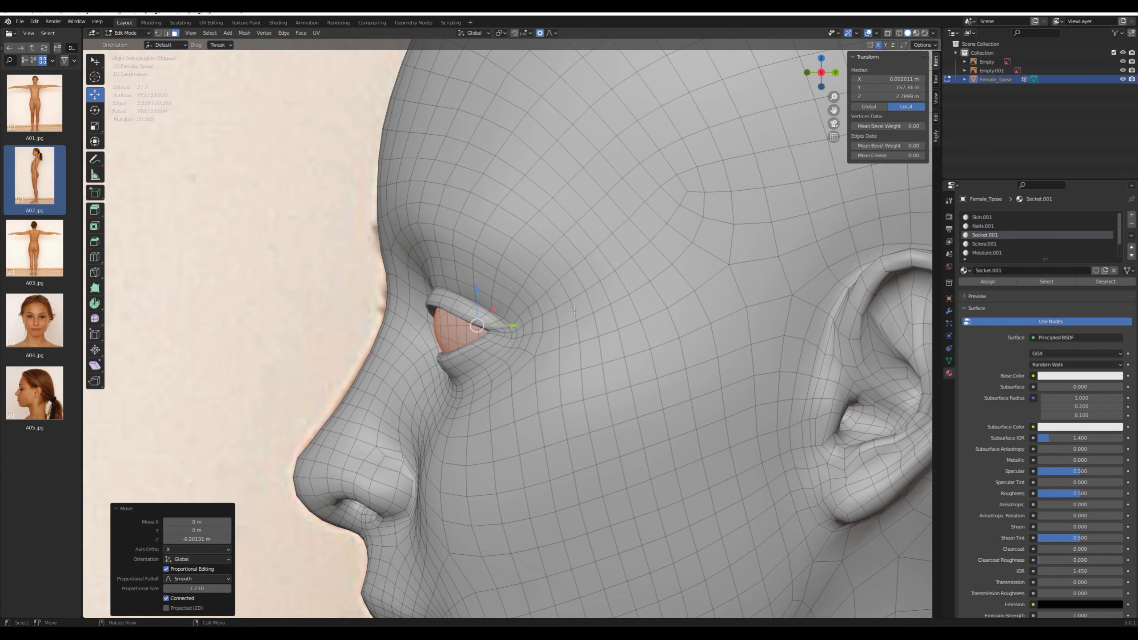
# Select the upper eyelid's edge faces and move them back about 0.06 m along Y with proportional editing
pyautogui.moveTo(575, 311); pyautogui.dragTo(653, 320, button='middle')
pyautogui.click(598, 329)
pyautogui.keyDown('ctrl'); pyautogui.click(674, 325); pyautogui.keyUp('ctrl')
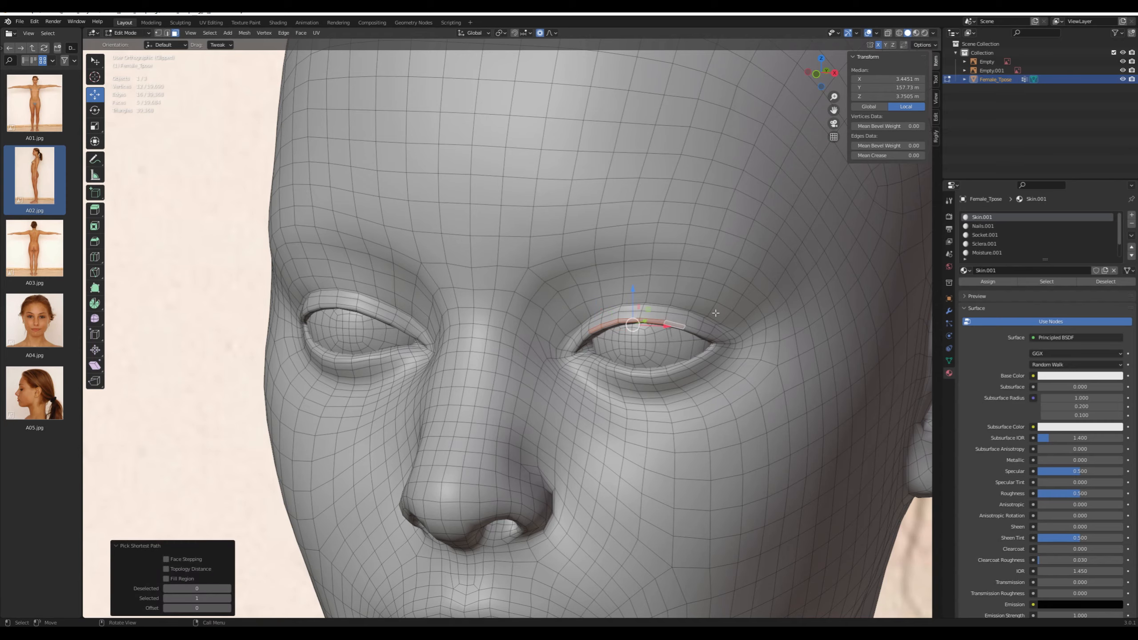
pyautogui.press('KP_3')
pyautogui.hotkey('alt', 'z')
pyautogui.hotkey('alt', 'z')
pyautogui.press('g')
pyautogui.press('y')
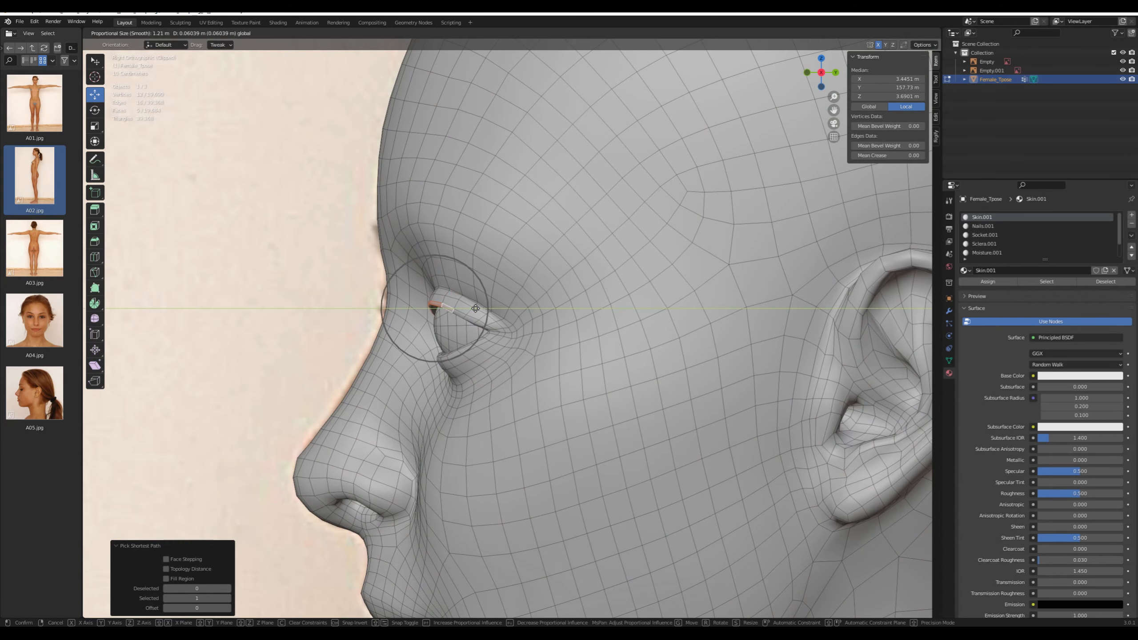
pyautogui.click(475, 309)
pyautogui.hotkey('alt', 'a')
# Check the eyelids from the front and from below, and remove the view clipping
pyautogui.press('KP_1')
pyautogui.scroll(-2, 580, 310)
pyautogui.press('KP_2')
pyautogui.press('KP_2')
pyautogui.press('KP_2')
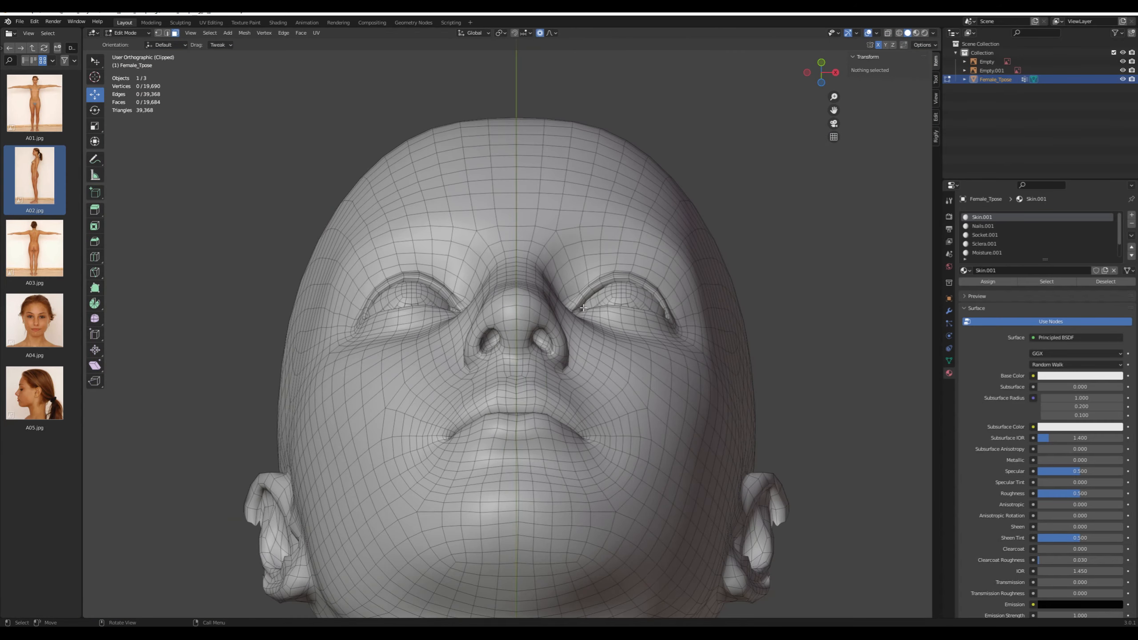
pyautogui.press('KP_1')
pyautogui.scroll(-2, 584, 306)
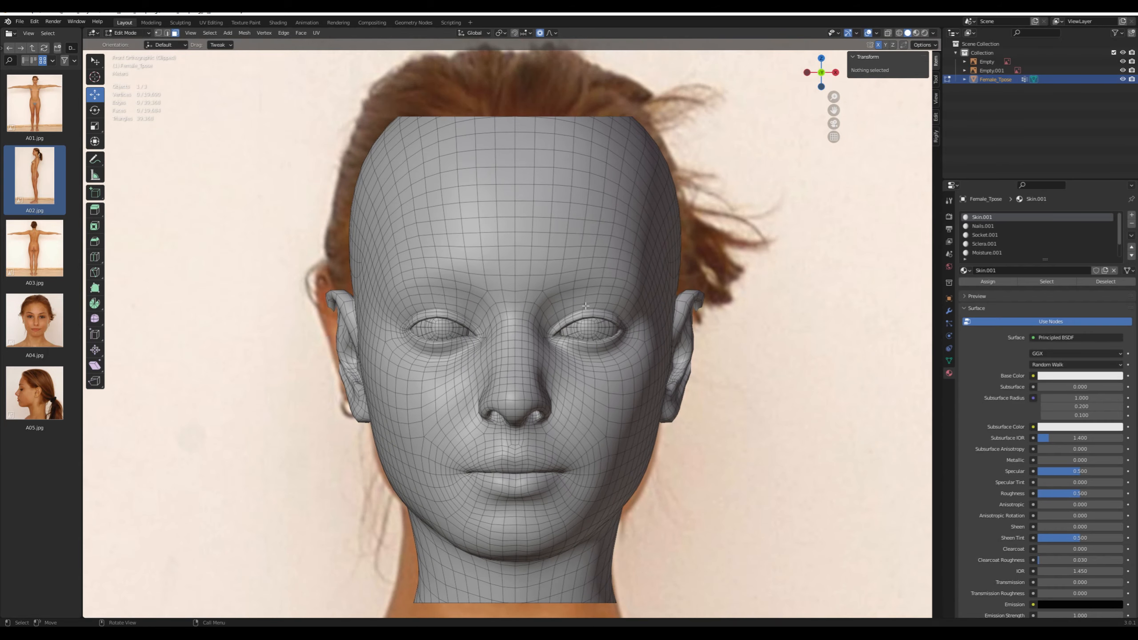
pyautogui.hotkey('alt', 'b')
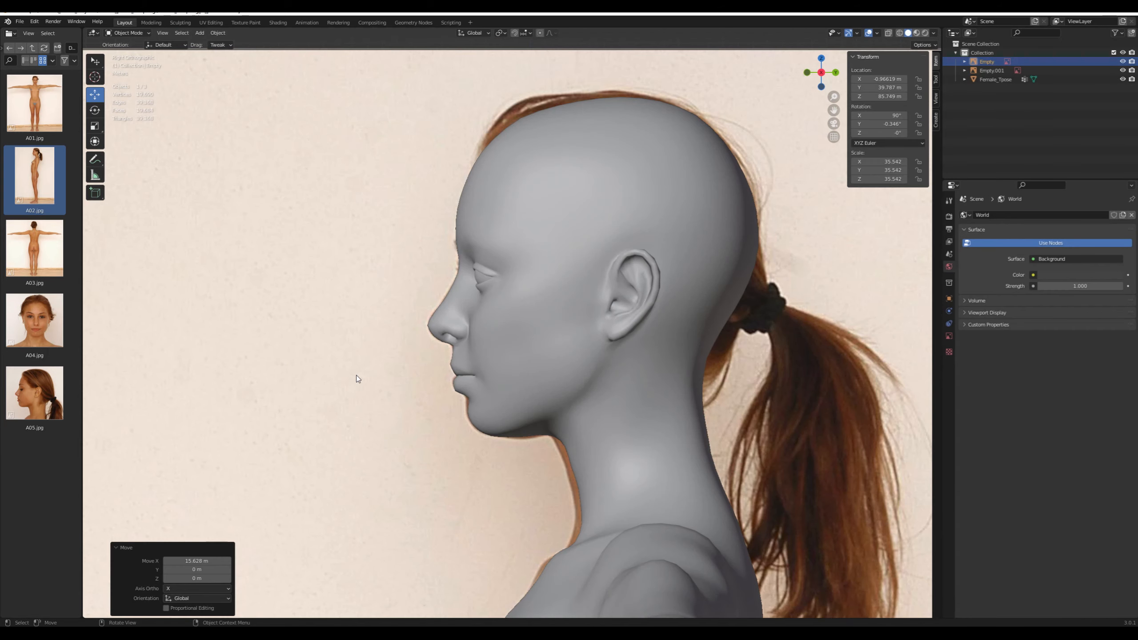
# In the front view, move the front reference photo about -18.8 m along X so its face sits beside the mesh
pyautogui.press('KP_1')
pyautogui.keyDown('shift'); pyautogui.moveTo(743, 321); pyautogui.dragTo(719, 374, button='middle'); pyautogui.keyUp('shift')
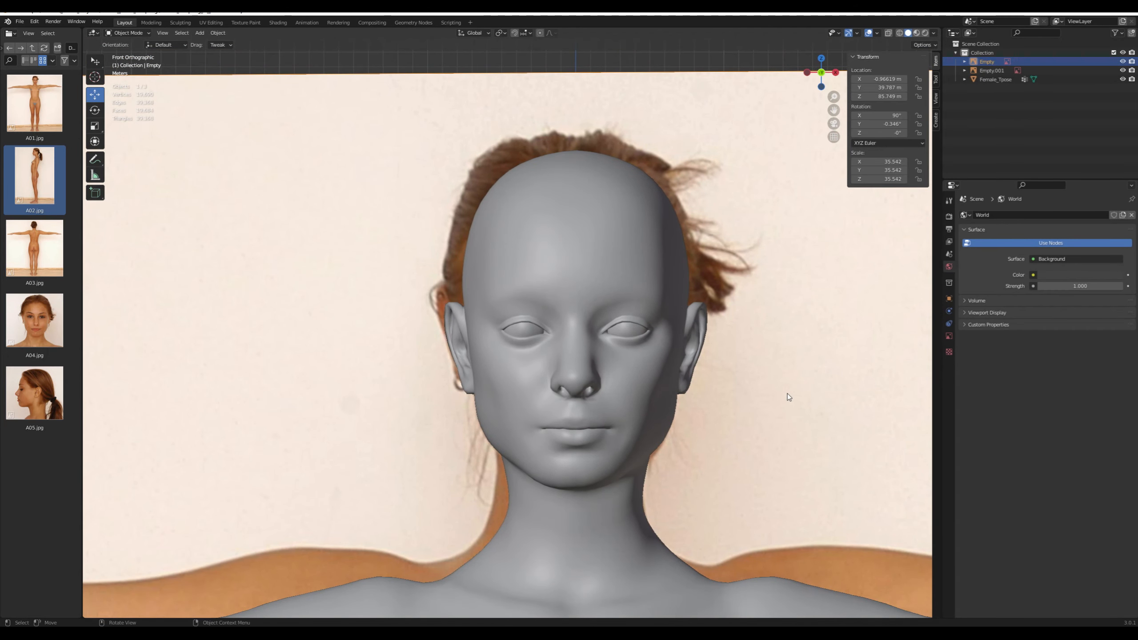
pyautogui.press('g')
pyautogui.press('x')
pyautogui.click(790, 385)
pyautogui.scroll(3, 796, 380)
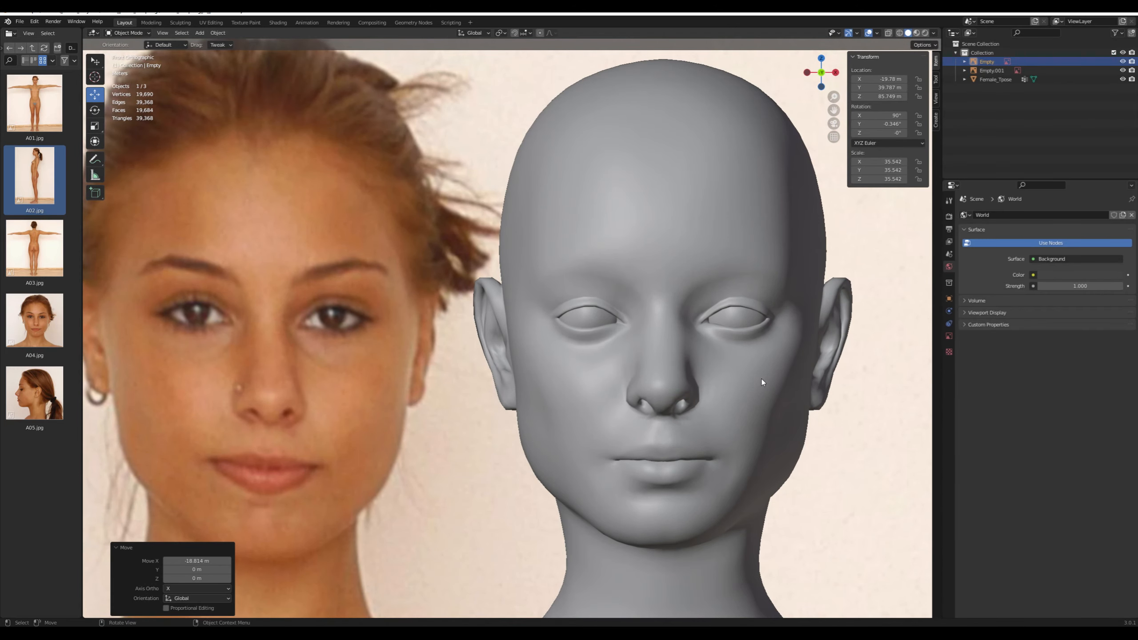
# Open Female_Tpose in Sculpt Mode and set the Draw Sharp brush radius to 22 px
pyautogui.click(532, 214)
pyautogui.click(128, 33)
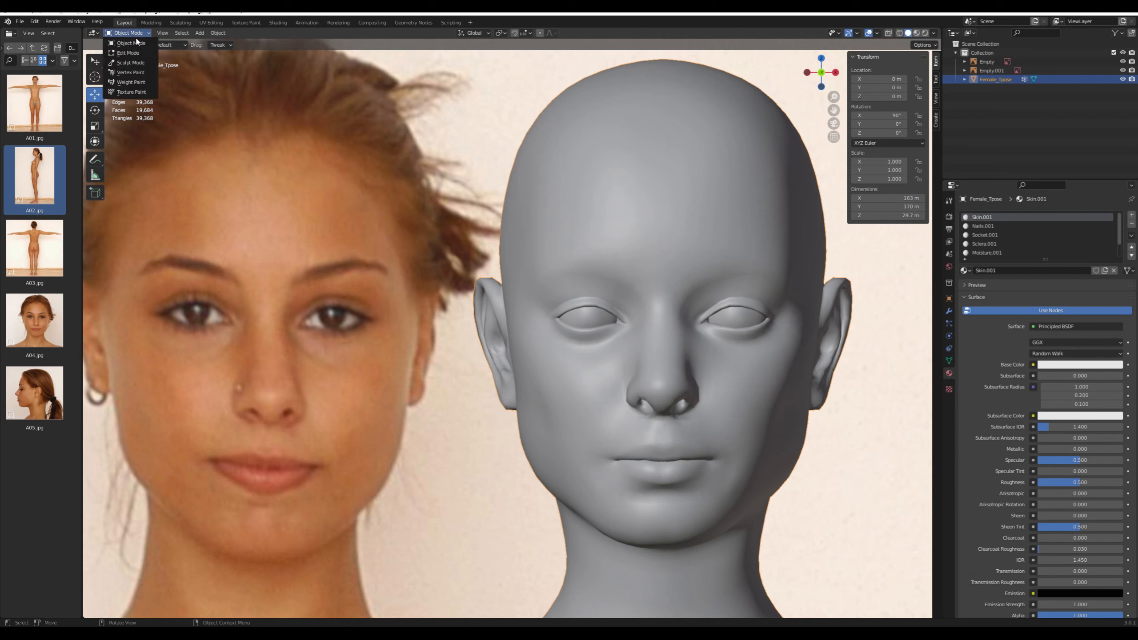
pyautogui.click(130, 65)
pyautogui.press('f')
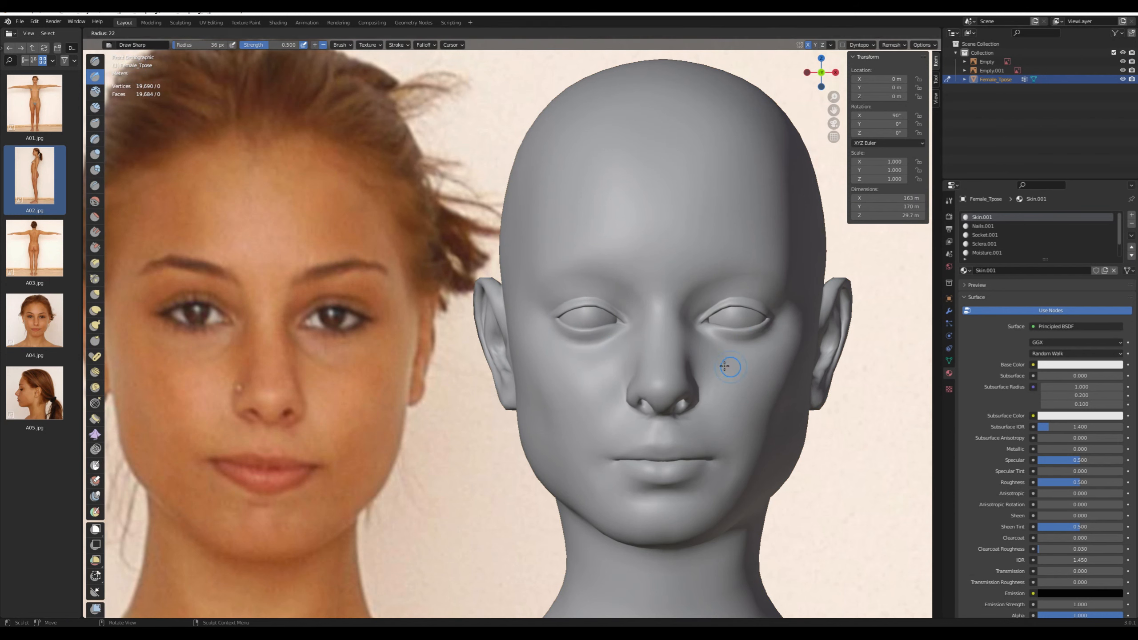
pyautogui.click(725, 366)
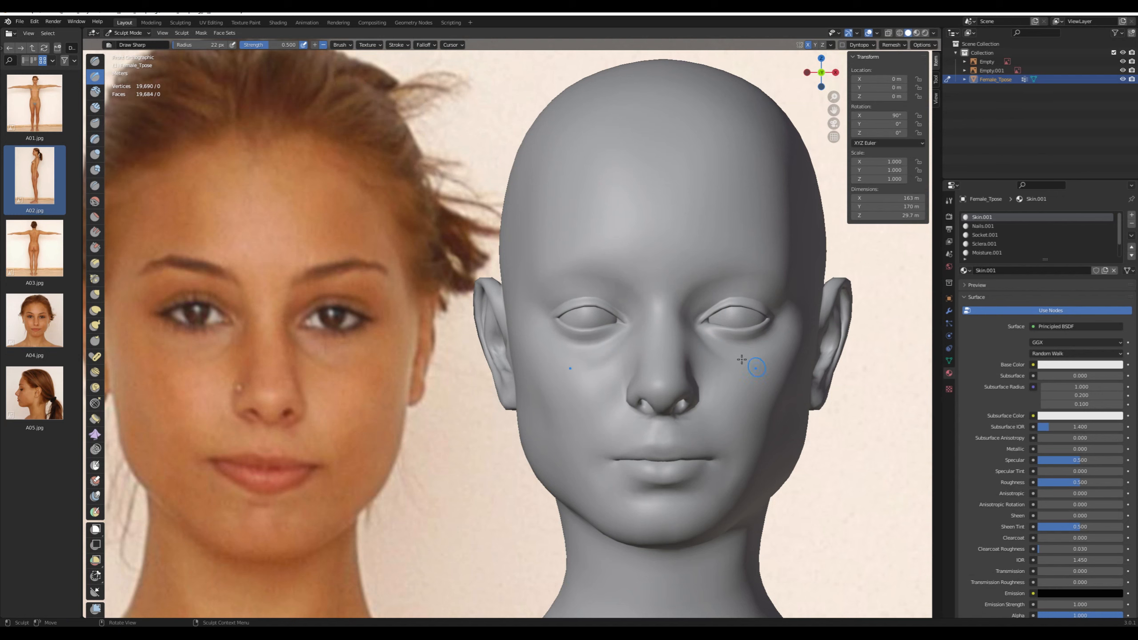
pyautogui.moveTo(749, 388); pyautogui.dragTo(648, 356, button='middle')
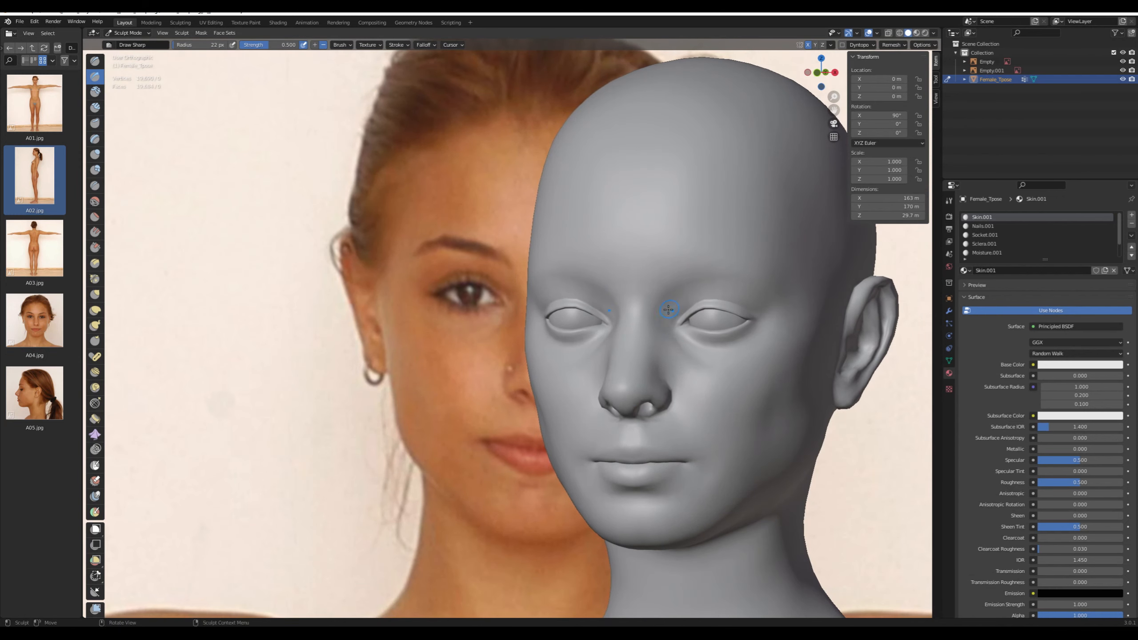
# Return to the front view and switch to the Grab brush with a 59 px radius
pyautogui.press('KP_1')
pyautogui.press('g')
pyautogui.press('f')
pyautogui.click(532, 382)
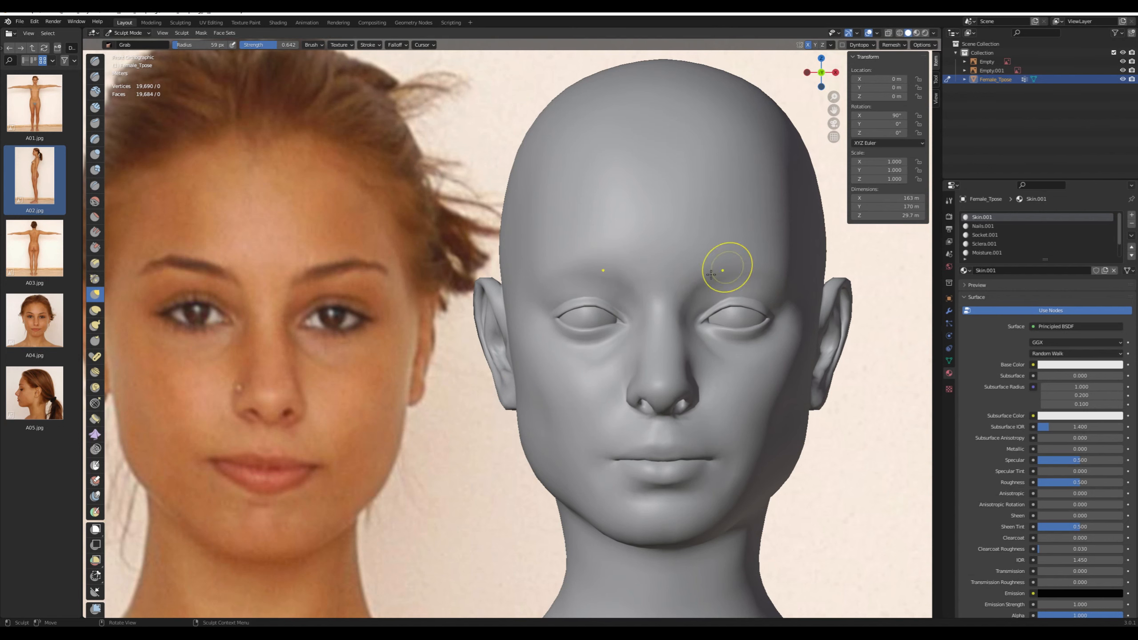
# Switch Female_Tpose to Edit Mode, select both eyeballs as linked faces delimited by material, and hide them
pyautogui.press('Tab')
pyautogui.press('l')
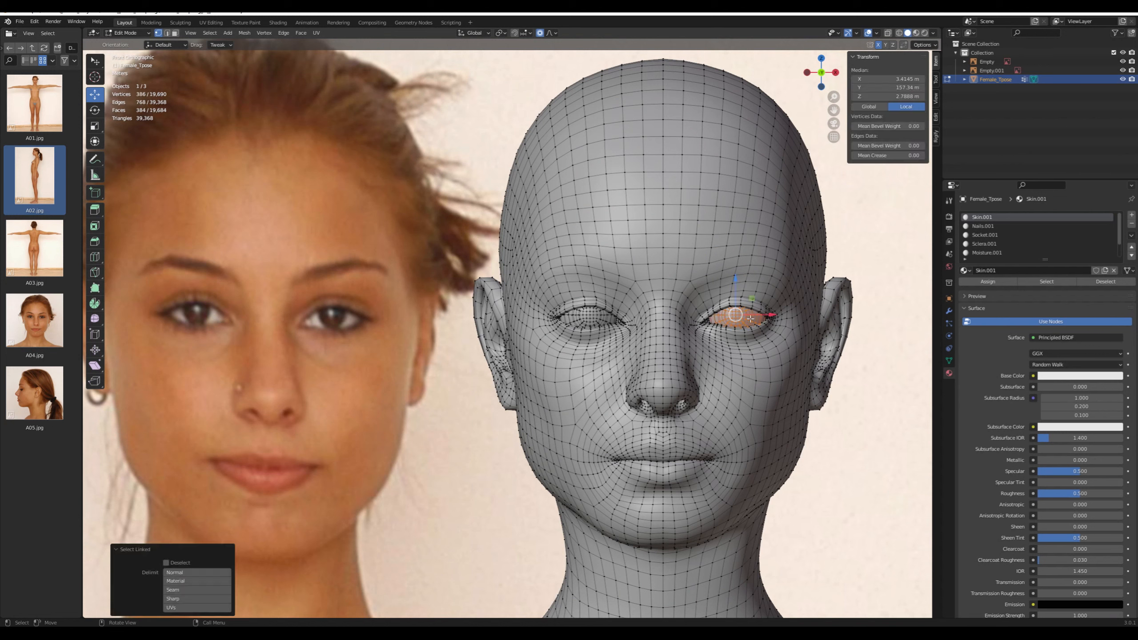
pyautogui.press('l')
pyautogui.press('h')
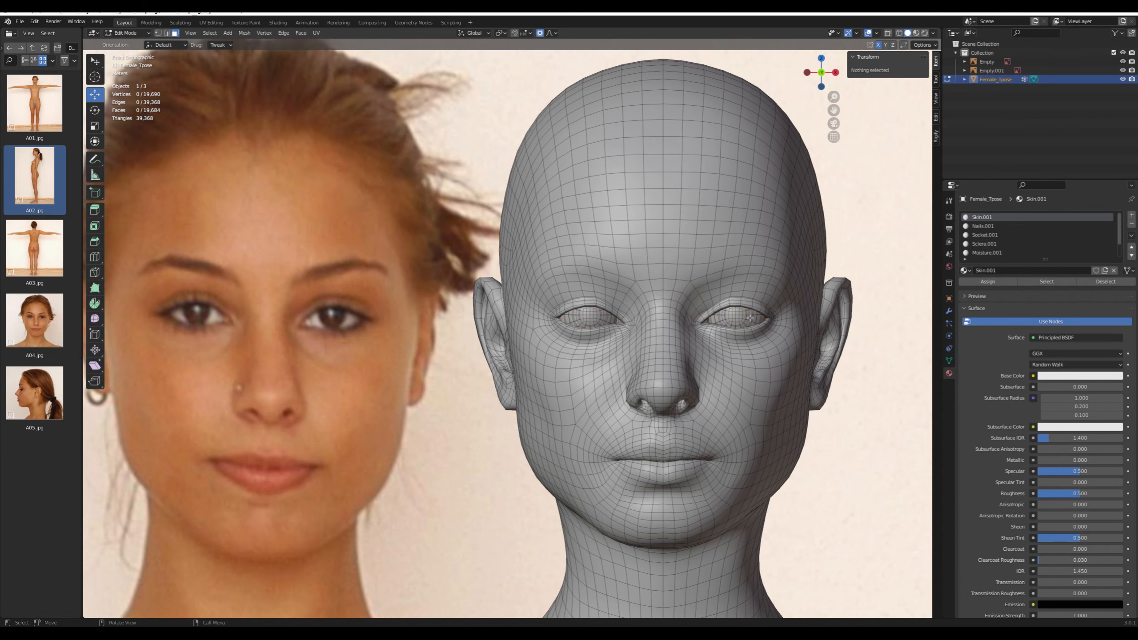
pyautogui.hotkey('ctrl', 'z')
pyautogui.press('h')
pyautogui.press('l')
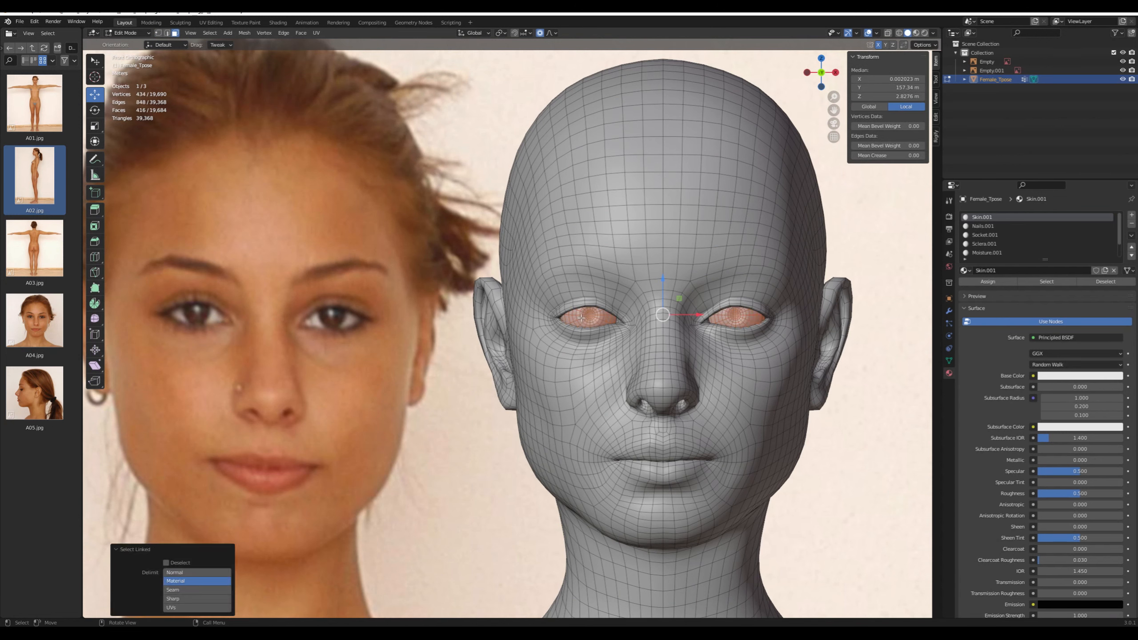
pyautogui.press('h')
# Nudge the lower eyelid face near the inner eye corner slightly with proportional editing
pyautogui.scroll(5, 580, 321)
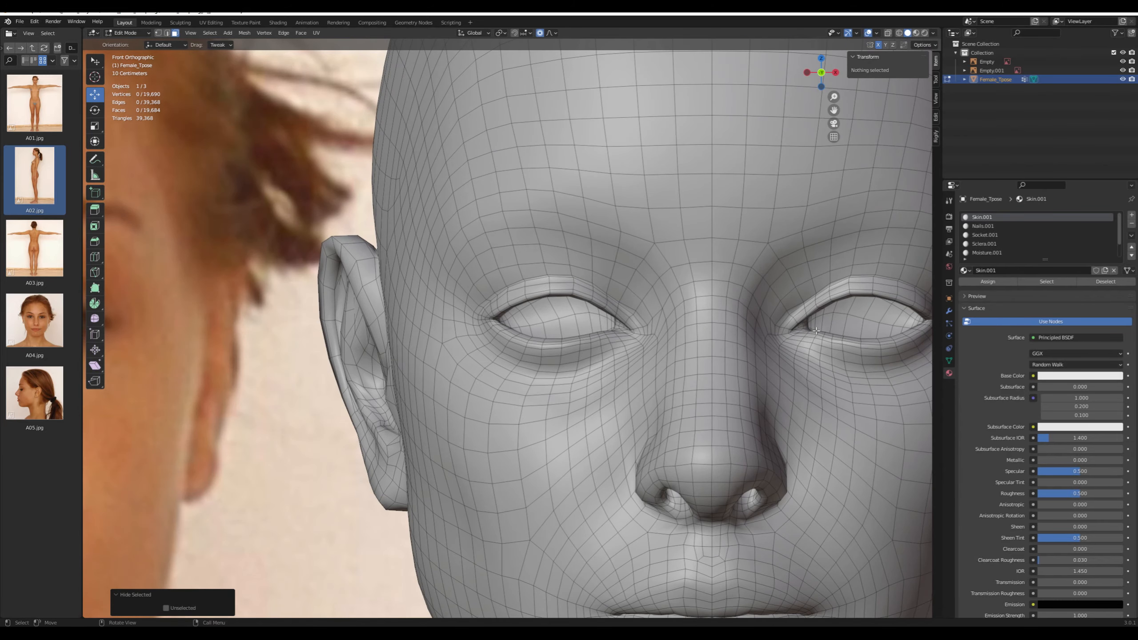
pyautogui.click(789, 331)
pyautogui.moveTo(819, 330); pyautogui.dragTo(817, 331)
pyautogui.scroll(-5, 817, 331)
pyautogui.scroll(2, 817, 331)
# Smooth the upper eyelid faces near the inner eye corner, undoing the trial moves of the single face
pyautogui.keyDown('shift'); pyautogui.click(716, 300); pyautogui.keyUp('shift')
pyautogui.rightClick(726, 291)
pyautogui.click(738, 282)
pyautogui.moveTo(738, 282); pyautogui.dragTo(752, 273)
pyautogui.press('r')
pyautogui.click(783, 306)
pyautogui.click(752, 273)
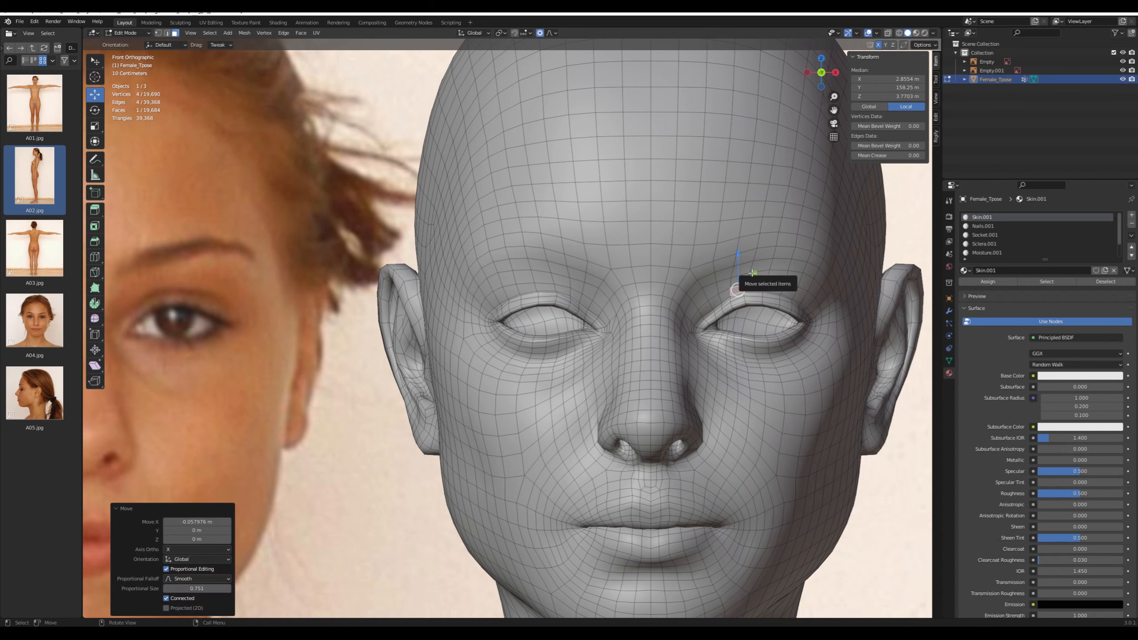
pyautogui.hotkey('ctrl', 'z')
pyautogui.hotkey('ctrl', 'z')
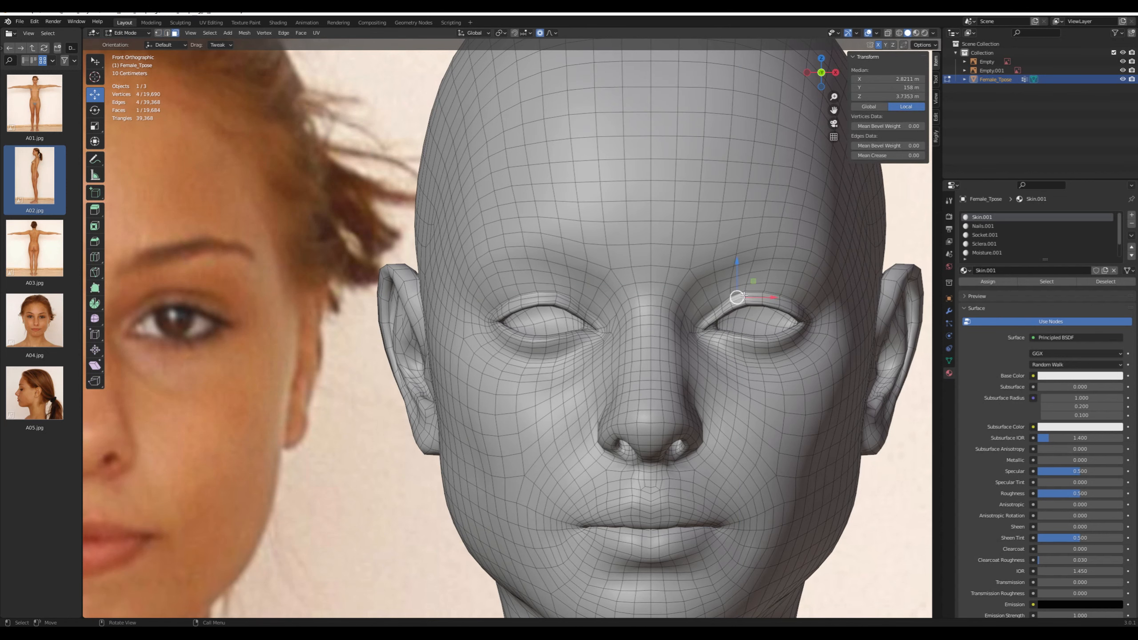
pyautogui.hotkey('ctrl', 'z')
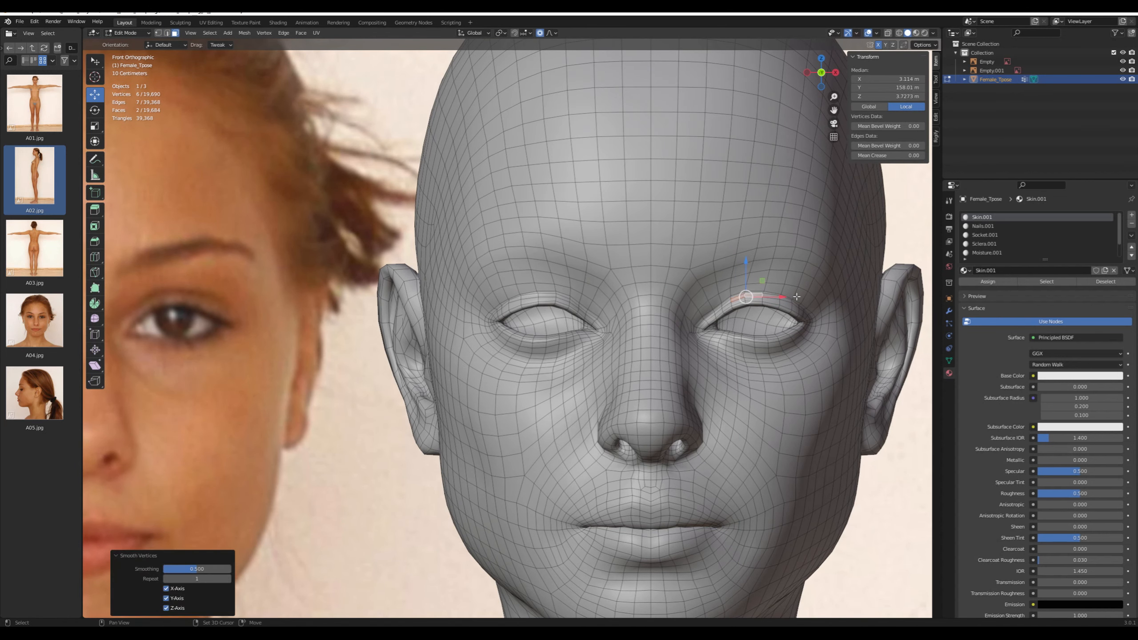
# Try smoothing two neighbouring edges of the upper eyelid near the inner eye corner
pyautogui.press('2')
pyautogui.click(739, 297)
pyautogui.keyDown('shift'); pyautogui.click(752, 298); pyautogui.keyUp('shift')
pyautogui.hotkey('shift', 'r')
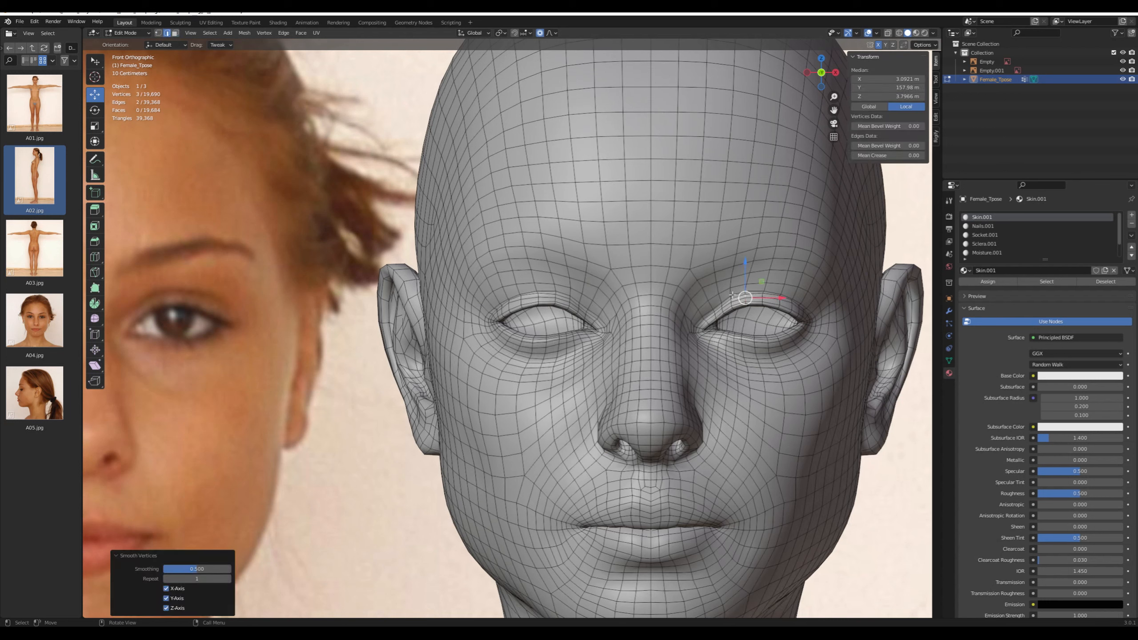
pyautogui.hotkey('ctrl', 'z')
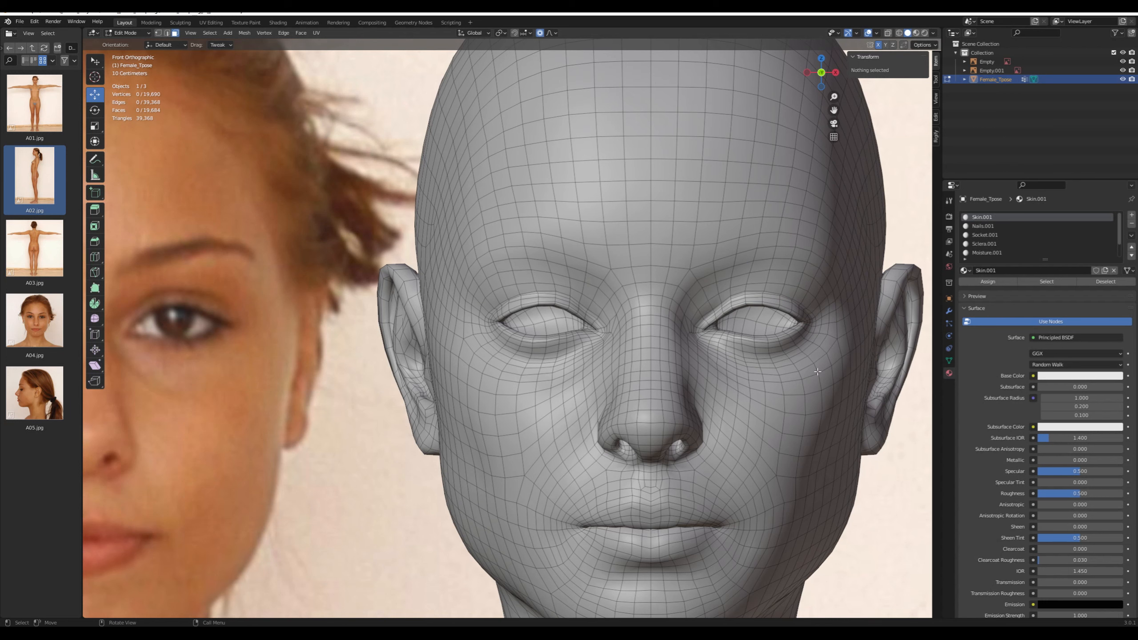
# Move a face on the outer upper eyelid with the Y axis locked, and unhide the eyeballs
pyautogui.click(784, 308)
pyautogui.press('g')
pyautogui.hotkey('shift', 'y')
pyautogui.click(801, 292)
pyautogui.hotkey('alt', 'h')
# From below, move a face on the outer upper eyelid about -0.036 m along Y, and clear the selection
pyautogui.moveTo(827, 309); pyautogui.dragTo(850, 284, button='middle')
pyautogui.hotkey('alt', 'a')
pyautogui.scroll(3, 849, 284)
pyautogui.click(771, 263)
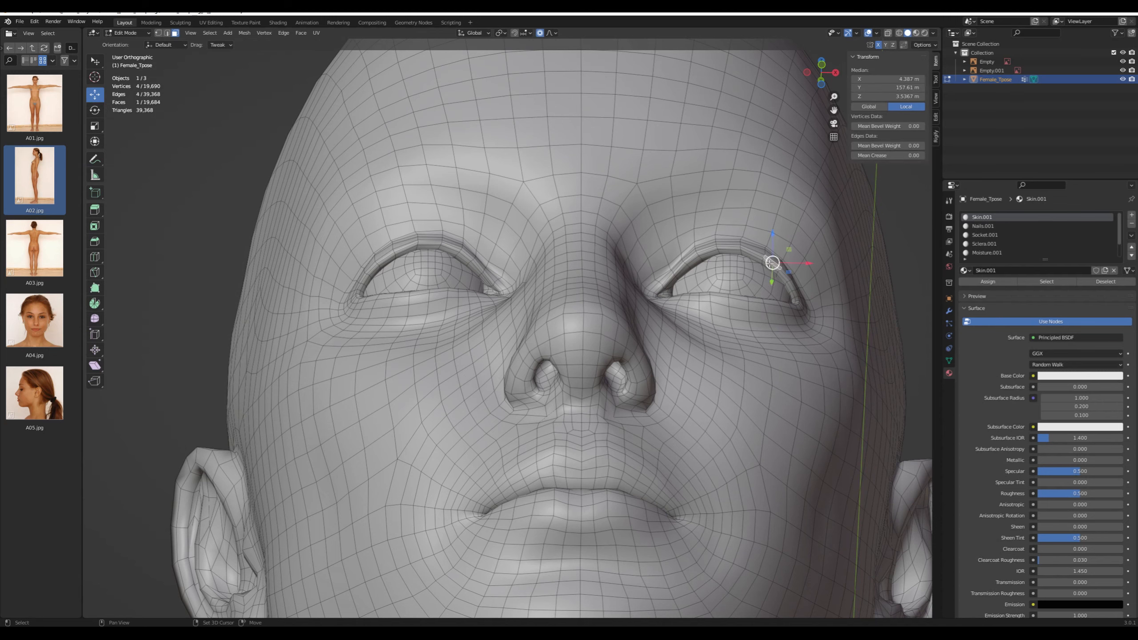
pyautogui.moveTo(787, 273); pyautogui.dragTo(787, 271)
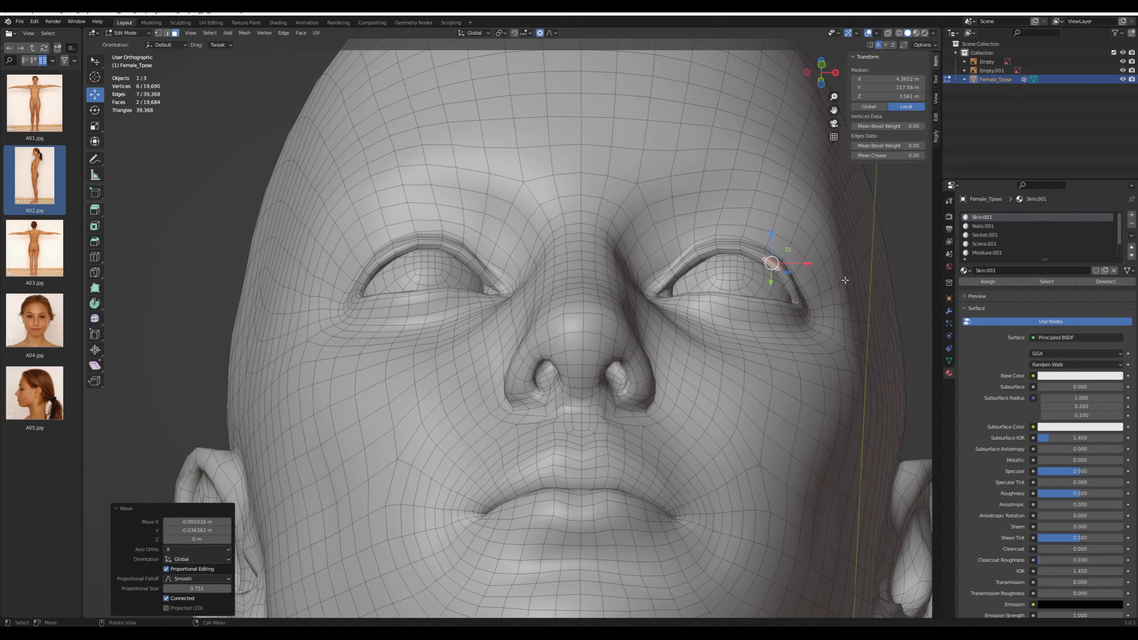
pyautogui.press('KP_1')
pyautogui.hotkey('alt', 'a')
pyautogui.scroll(-3, 844, 280)
pyautogui.keyDown('shift'); pyautogui.moveTo(677, 329); pyautogui.dragTo(795, 298, button='middle'); pyautogui.keyUp('shift')
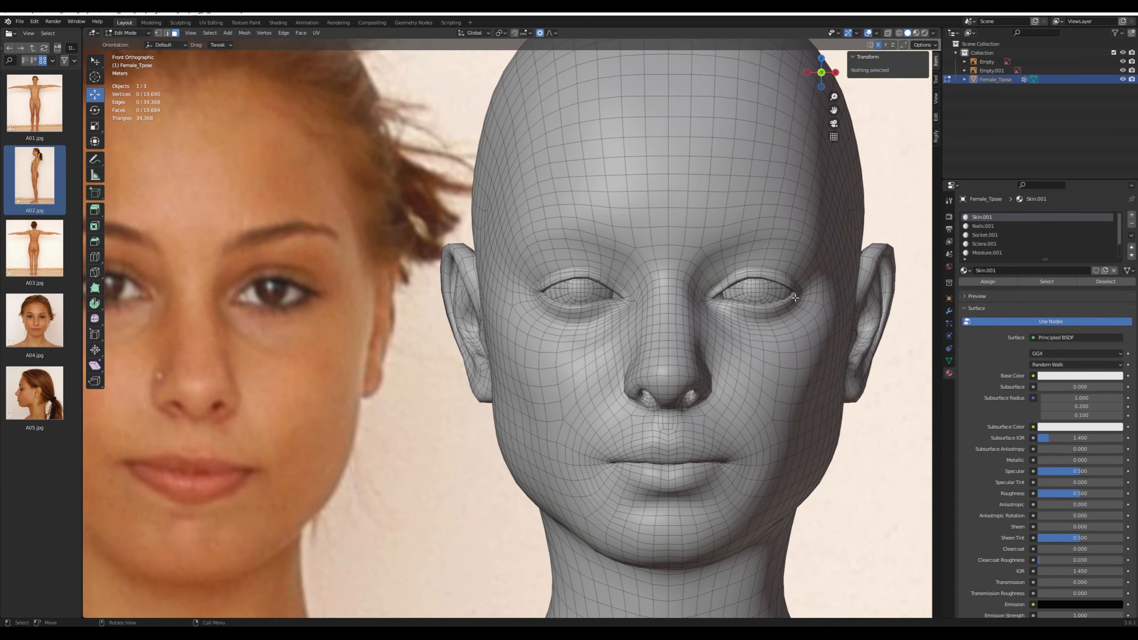
pyautogui.scroll(1, 795, 297)
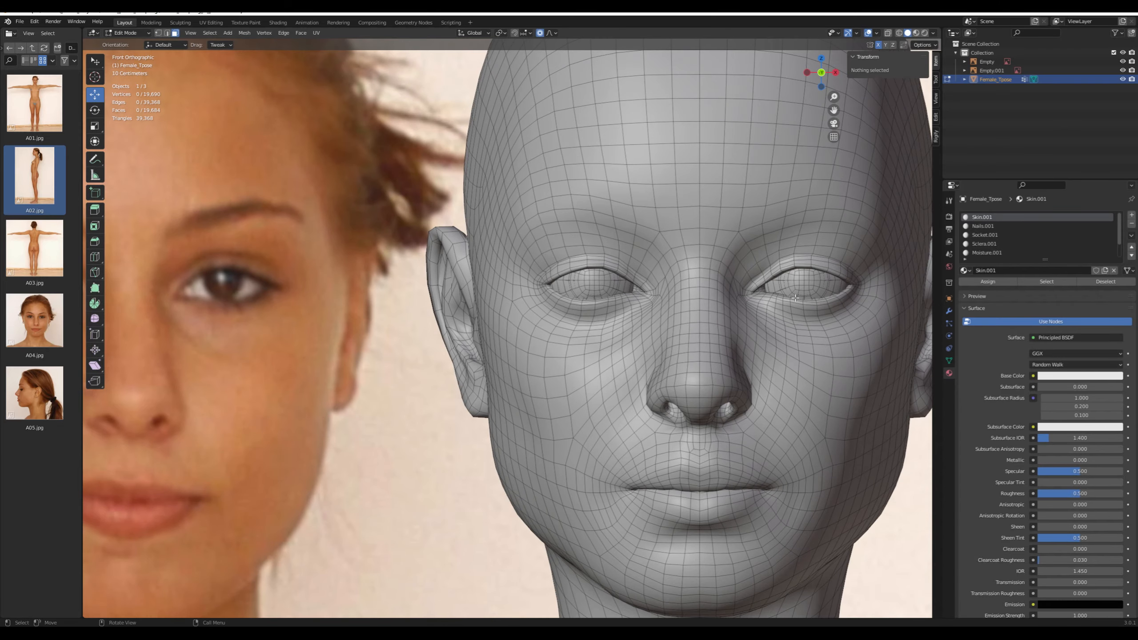
# In Sculpt Mode, reshape the nostril wings from the front and below with the 59 px Grab brush
pyautogui.click(128, 33)
pyautogui.click(127, 62)
pyautogui.click(94, 76)
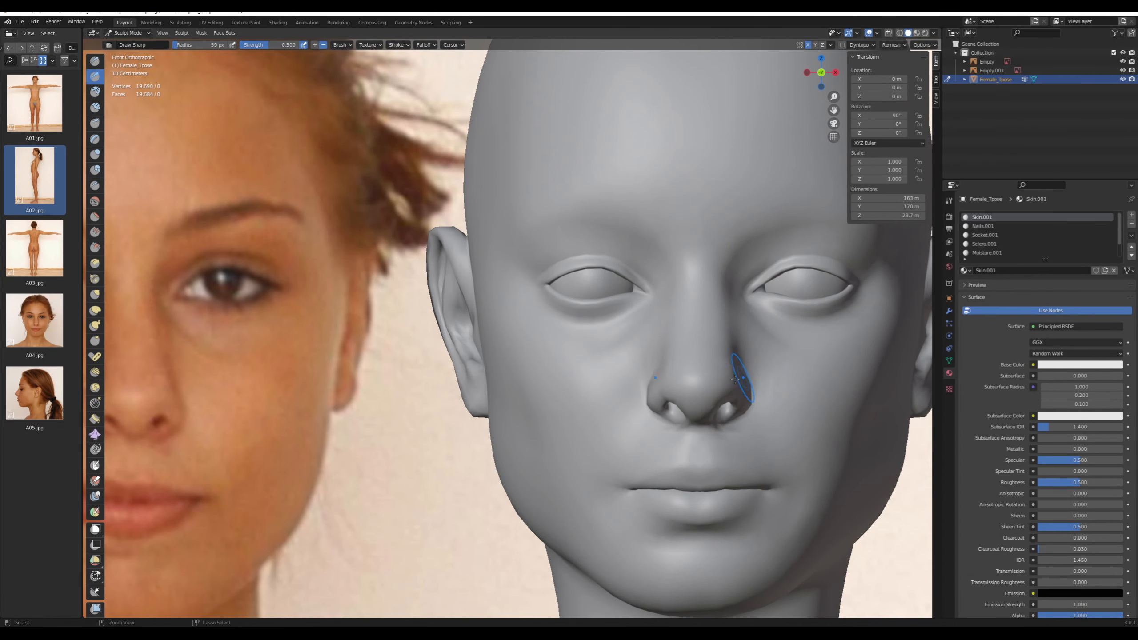
pyautogui.scroll(-1, 739, 373)
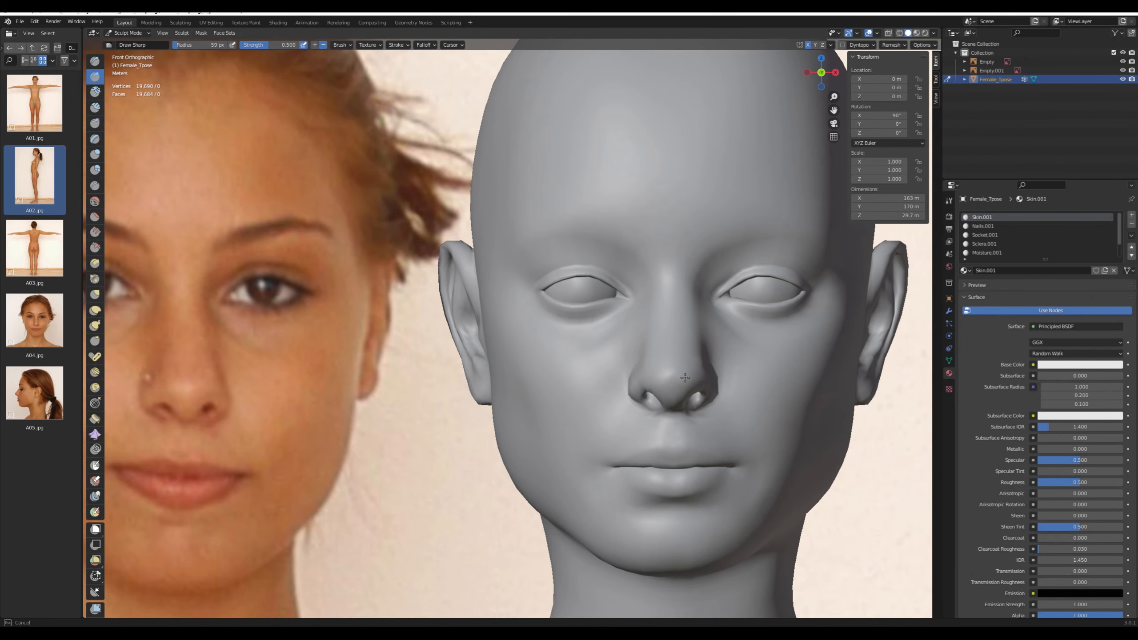
pyautogui.press('g')
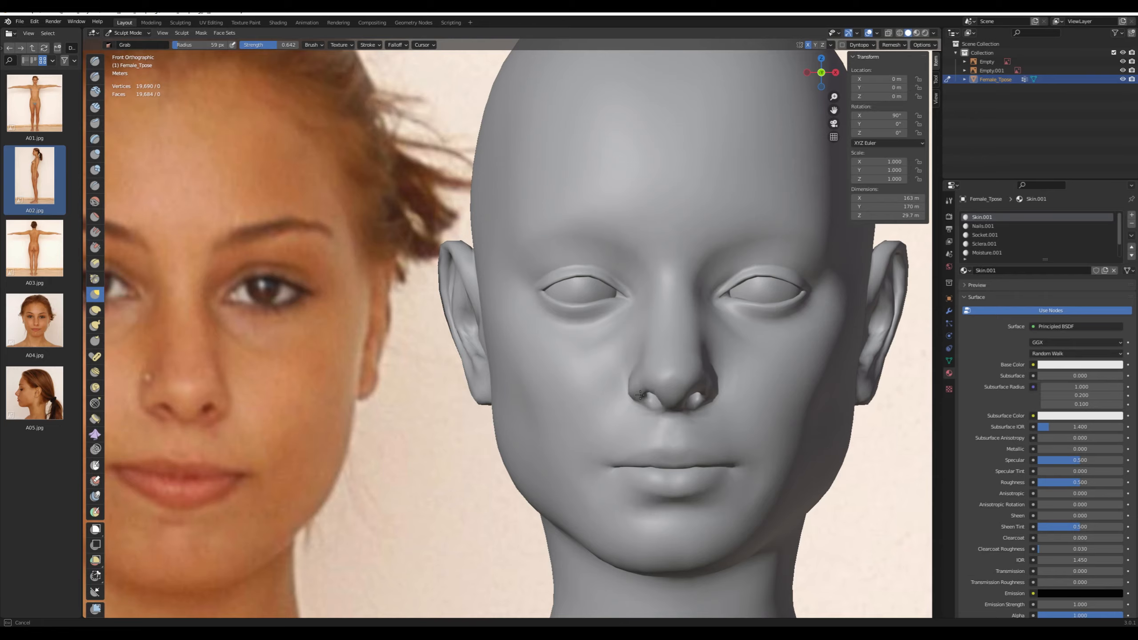
pyautogui.moveTo(640, 394); pyautogui.dragTo(642, 396)
pyautogui.moveTo(662, 458); pyautogui.dragTo(652, 413, button='middle')
pyautogui.moveTo(647, 338); pyautogui.dragTo(652, 341)
pyautogui.moveTo(653, 342); pyautogui.dragTo(656, 338)
pyautogui.press('KP_1')
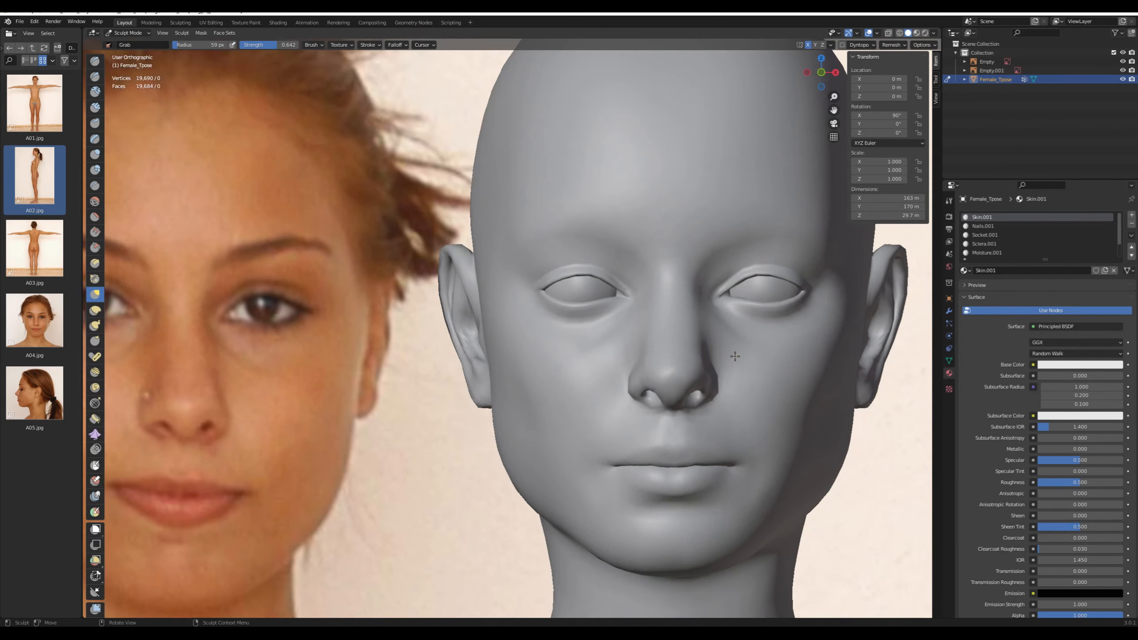
# From below, adjust the base of the nose with Grab and refine the nostril with a 44 px brush radius
pyautogui.moveTo(699, 403); pyautogui.dragTo(667, 330, button='middle')
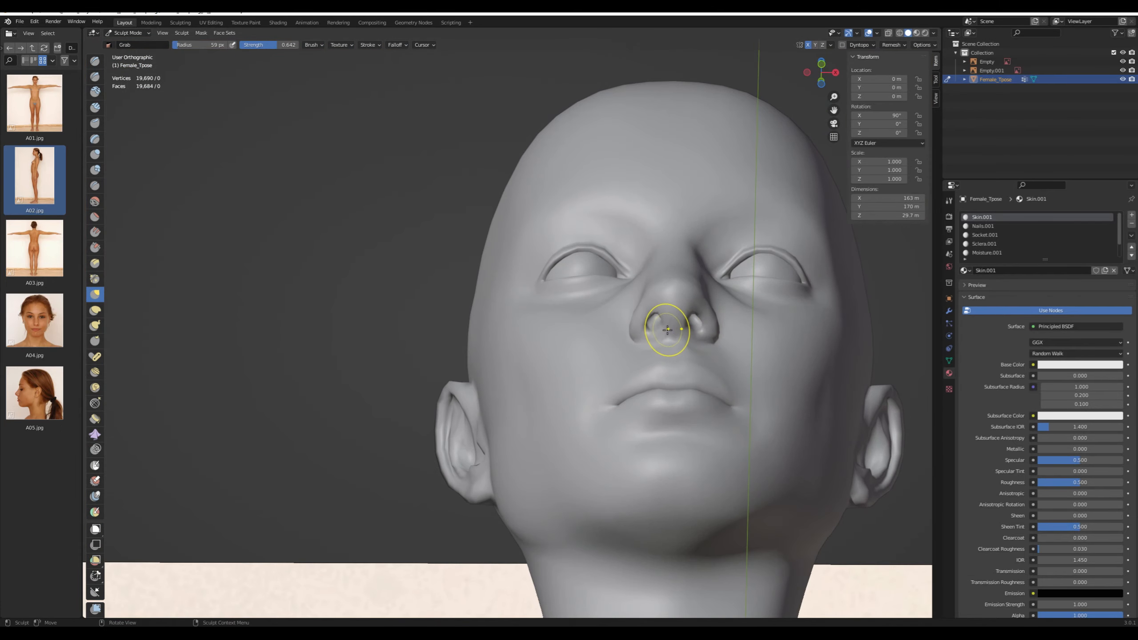
pyautogui.moveTo(666, 330); pyautogui.dragTo(671, 326)
pyautogui.press('KP_1')
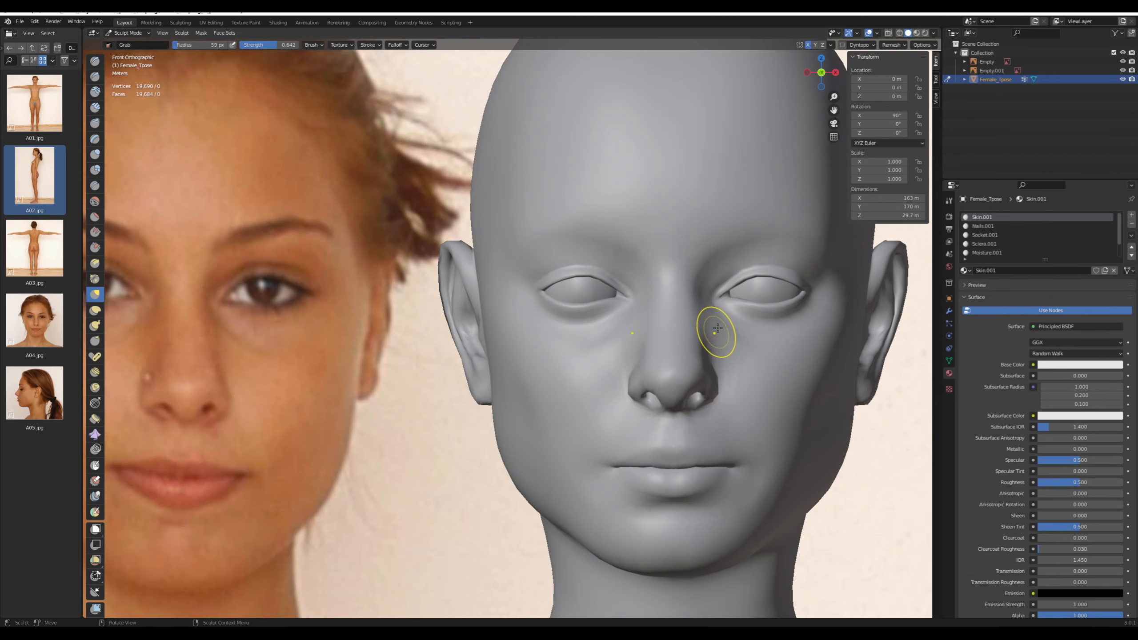
pyautogui.moveTo(716, 333); pyautogui.dragTo(716, 280, button='middle')
pyautogui.press('f')
pyautogui.click(684, 342)
pyautogui.moveTo(652, 329); pyautogui.dragTo(650, 329)
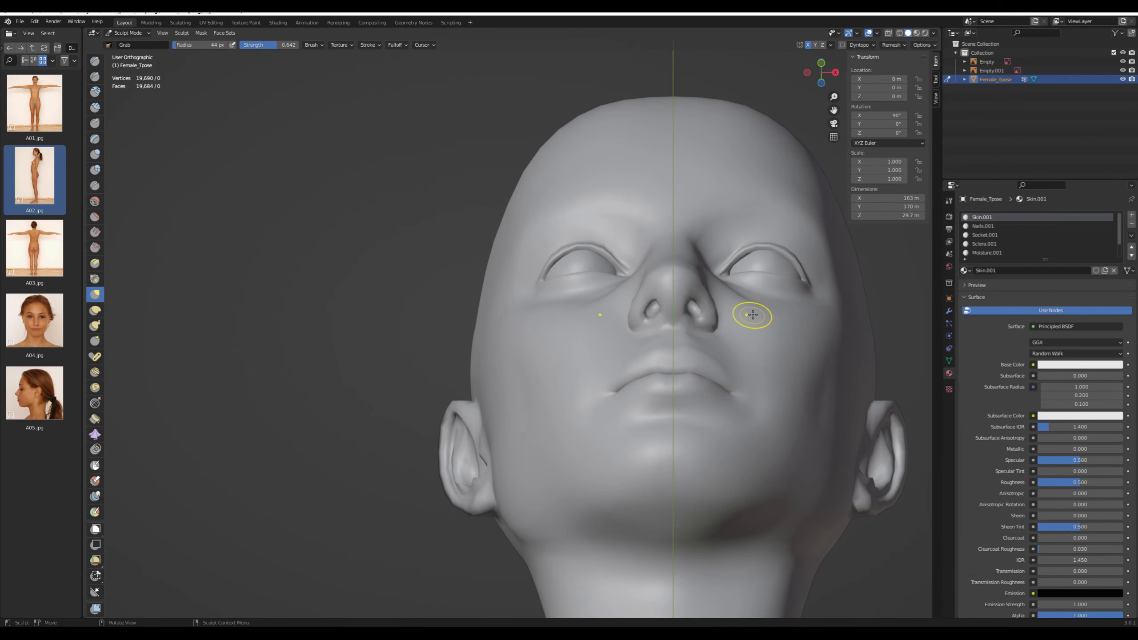
pyautogui.press('KP_1')
# Pull the mouth corners inward in the front view with the Grab brush at a 54 px radius
pyautogui.click(96, 77)
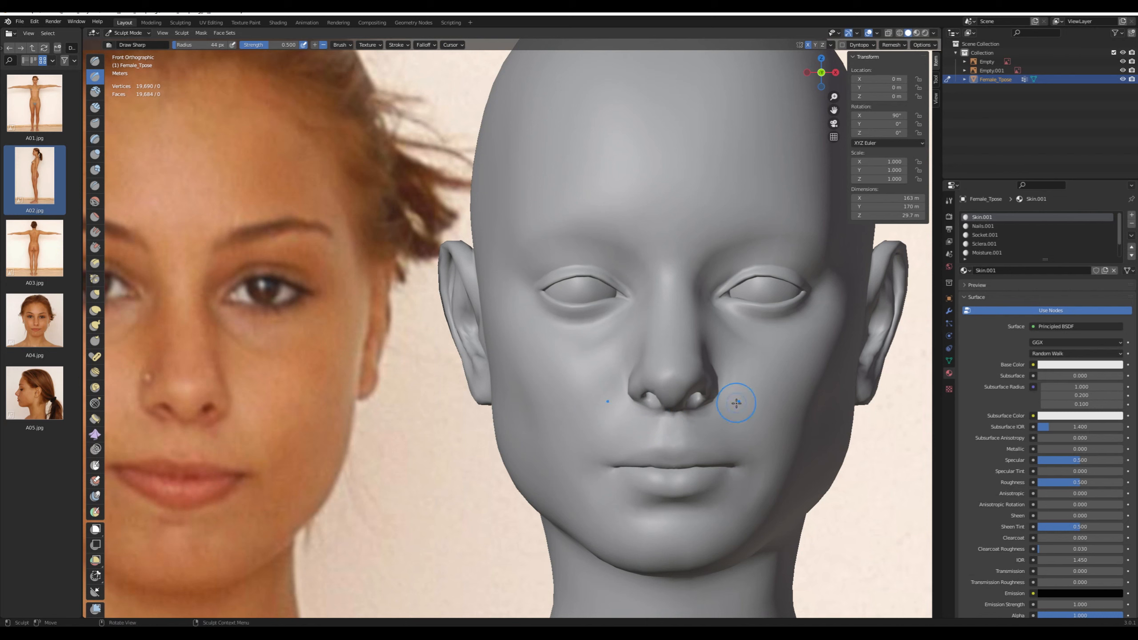
pyautogui.click(95, 295)
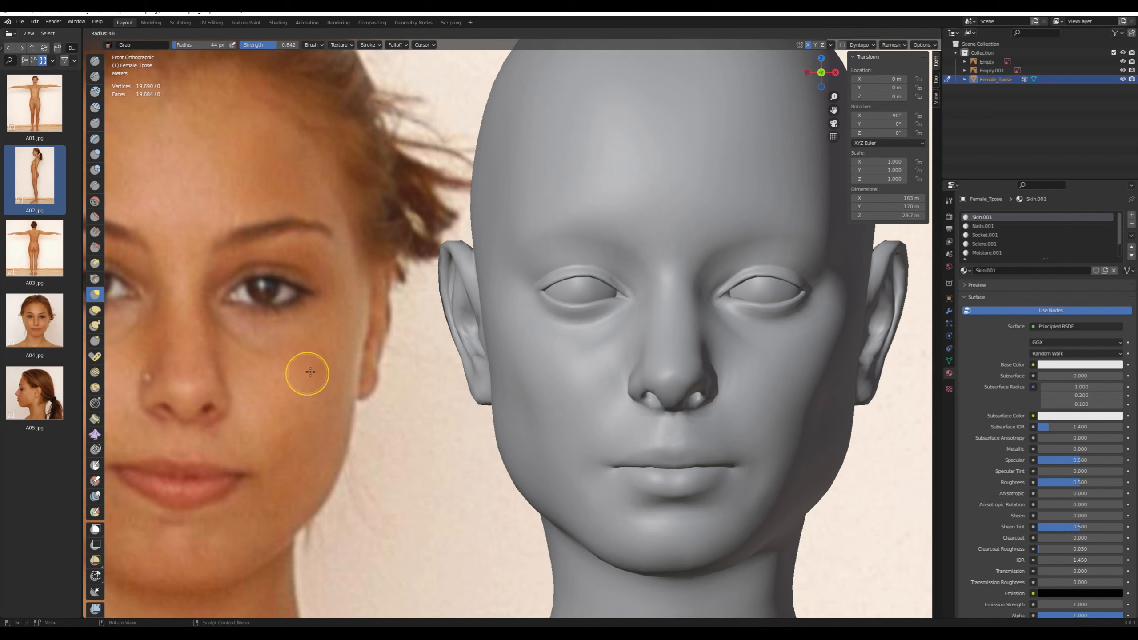
pyautogui.moveTo(607, 461); pyautogui.dragTo(632, 467)
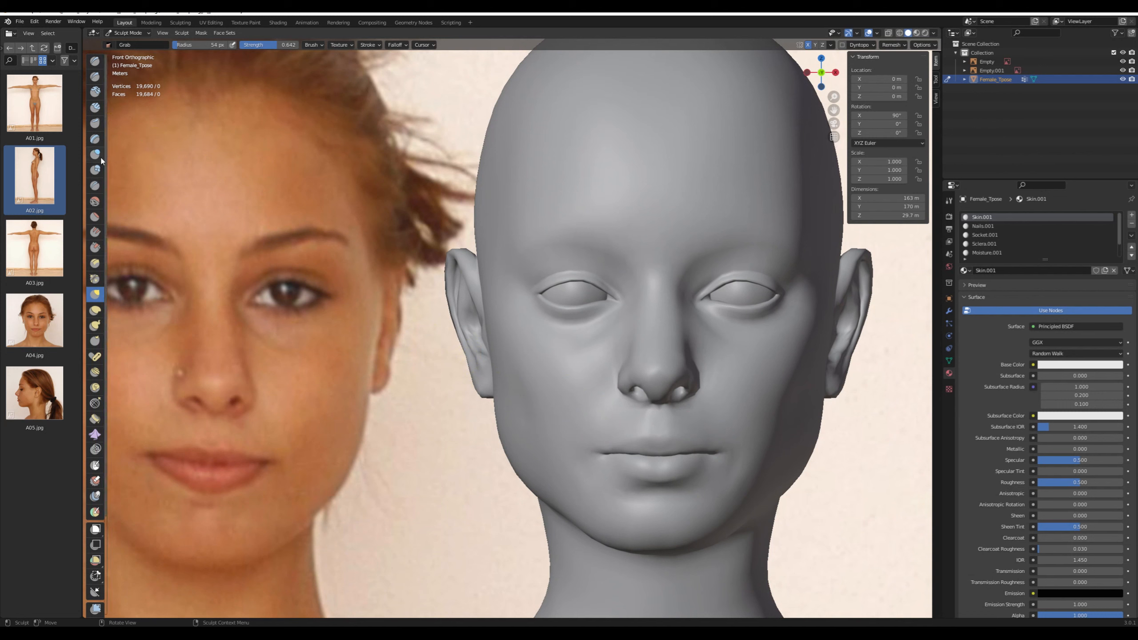
# Stroke beside the mouth corner with the Inflate/Deflate brush and set the brush radius to 50 px
pyautogui.click(99, 157)
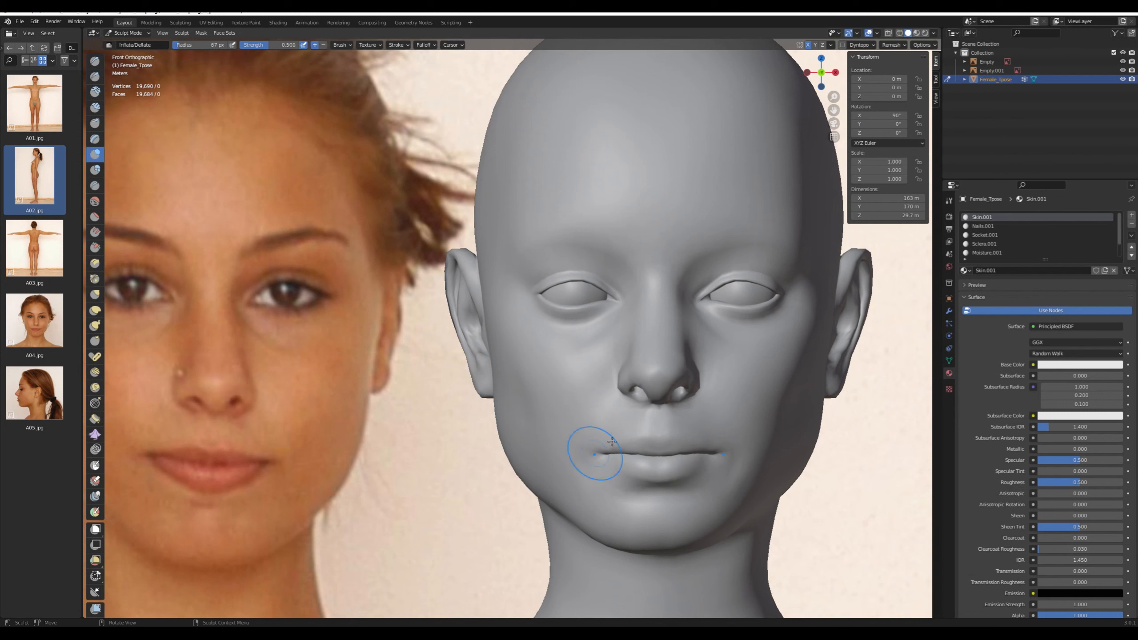
pyautogui.moveTo(607, 474); pyautogui.dragTo(600, 473)
pyautogui.press('f')
pyautogui.click(564, 460)
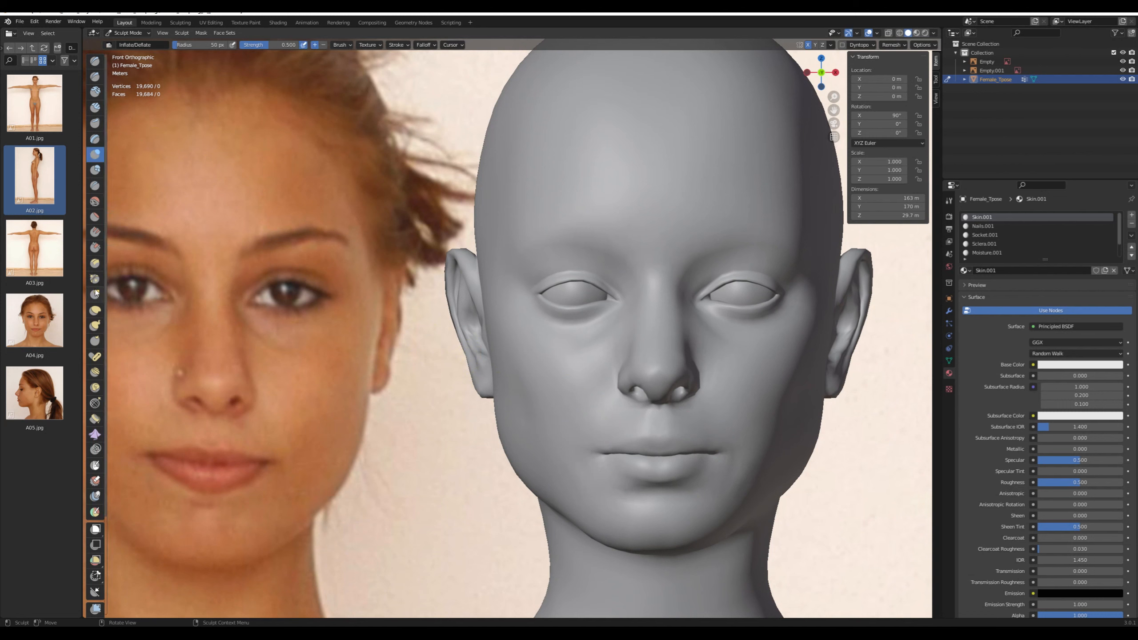
pyautogui.press('g')
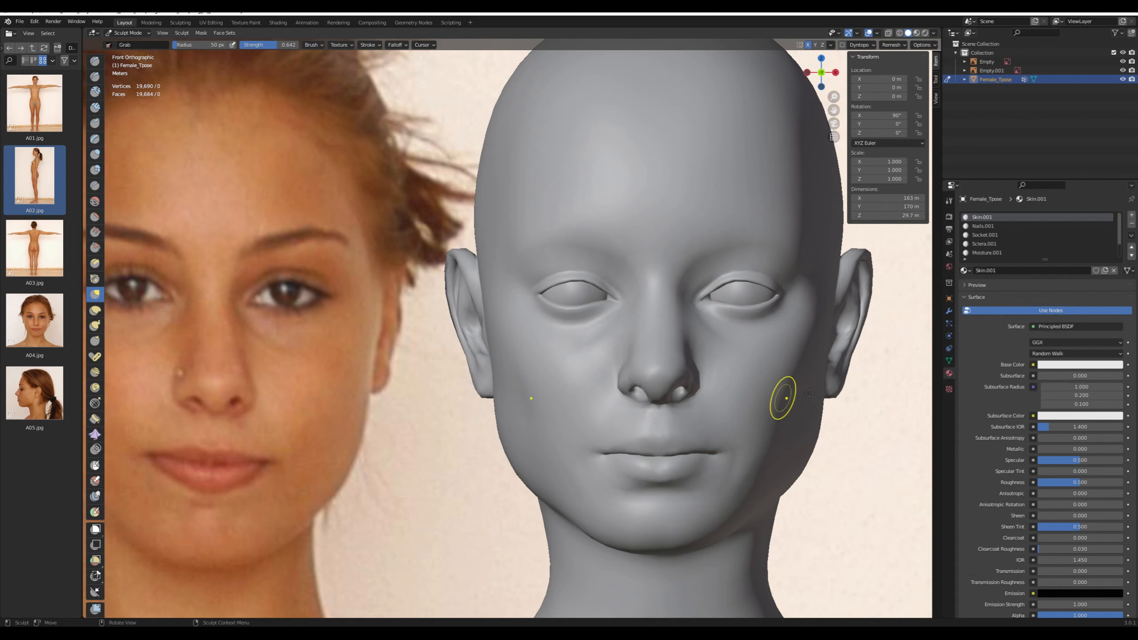
pyautogui.click(95, 154)
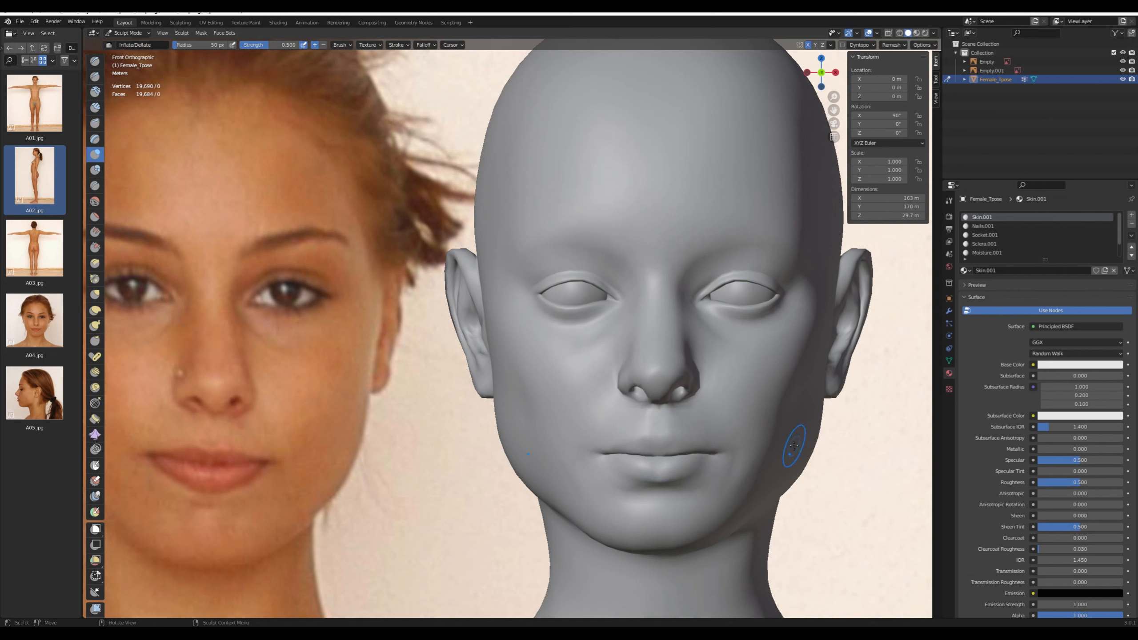
pyautogui.click(95, 76)
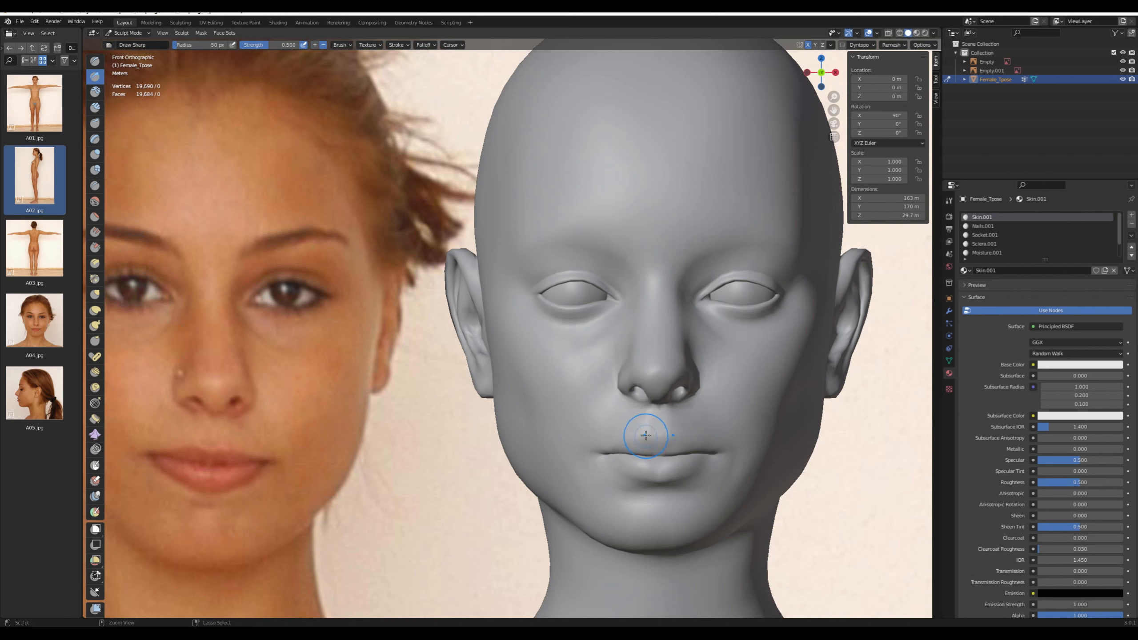
# In the side view, reshape the upper lip profile to the side photo with the Grab brush at 82 px radius
pyautogui.press('KP_3')
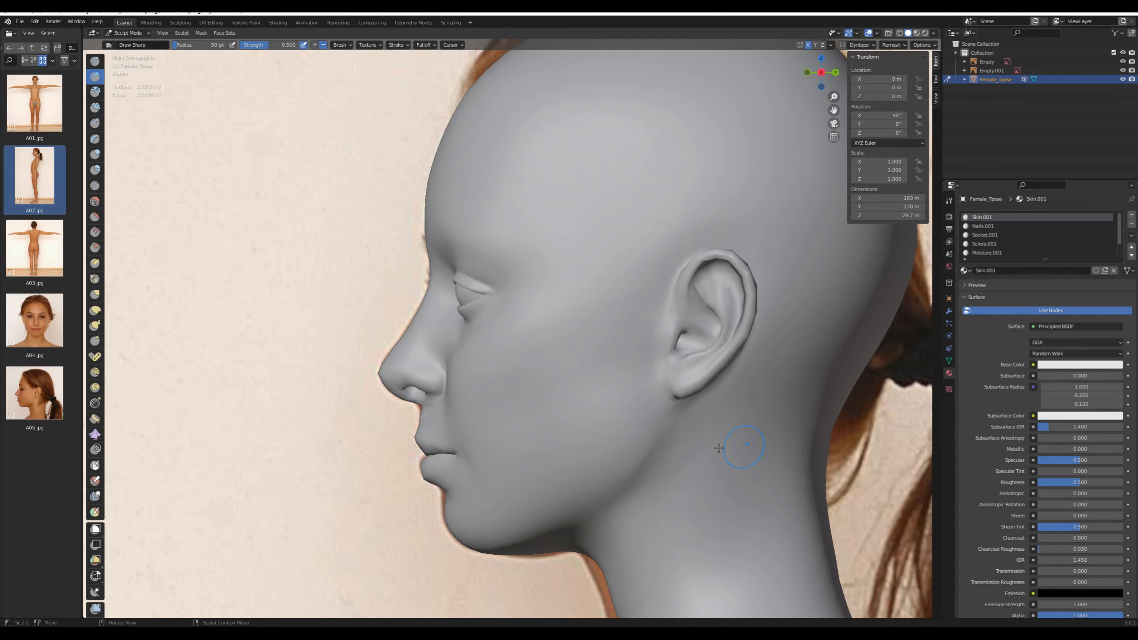
pyautogui.hotkey('alt', 'z')
pyautogui.scroll(1, 544, 399)
pyautogui.keyDown('shift'); pyautogui.moveTo(425, 489); pyautogui.dragTo(508, 406, button='middle'); pyautogui.keyUp('shift')
pyautogui.press('f')
pyautogui.click(519, 410)
pyautogui.press('g')
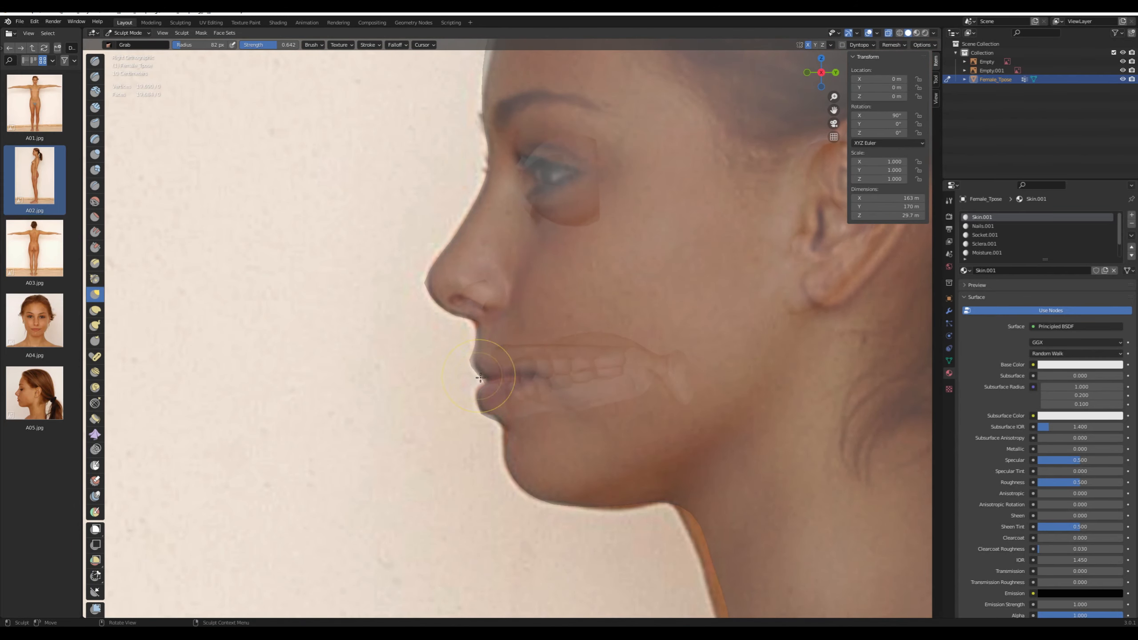
pyautogui.hotkey('ctrl', 'z')
pyautogui.hotkey('alt', 'z')
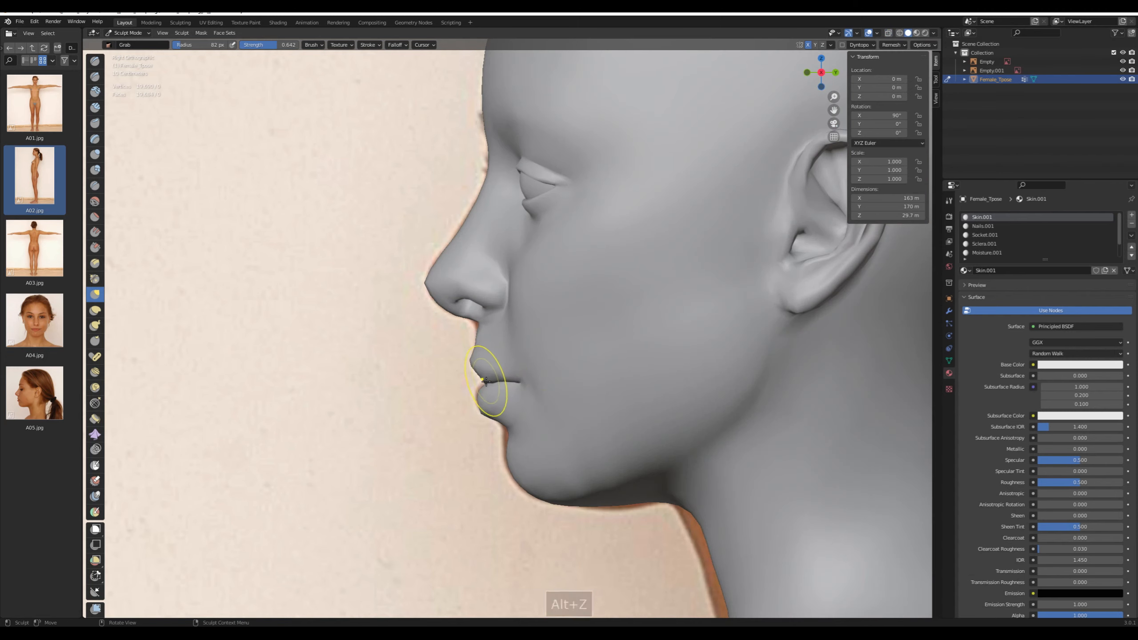
pyautogui.moveTo(474, 359); pyautogui.dragTo(471, 359)
pyautogui.moveTo(478, 332); pyautogui.dragTo(475, 333)
pyautogui.moveTo(479, 336); pyautogui.dragTo(478, 335)
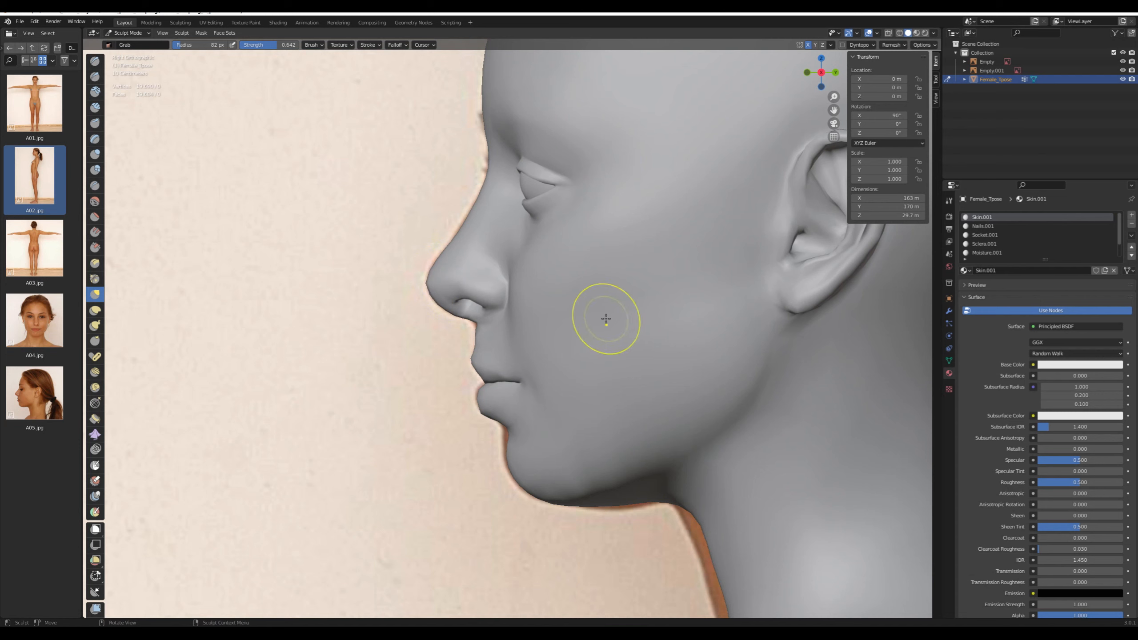
# Pull the front of the chin outward, and adjust the underside of the jaw with a 102 px Grab radius
pyautogui.moveTo(511, 443); pyautogui.dragTo(507, 442)
pyautogui.press('f')
pyautogui.click(674, 502)
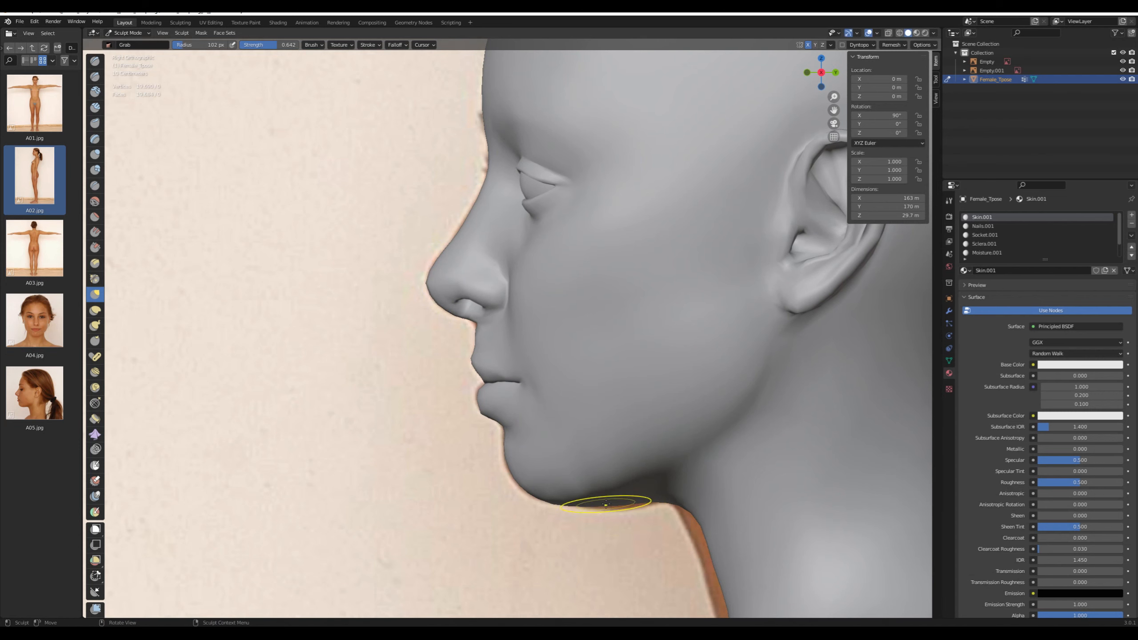
pyautogui.moveTo(609, 501); pyautogui.dragTo(608, 503)
# Return to the front view and set the Grab brush radius to 57 px
pyautogui.press('KP_1')
pyautogui.scroll(-2, 795, 331)
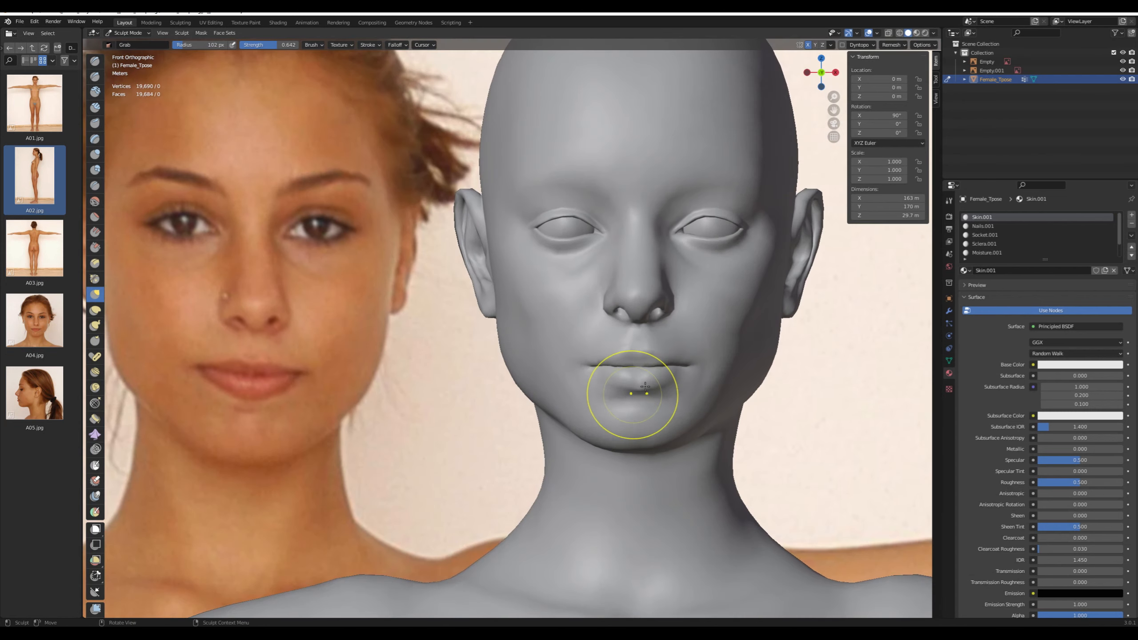
pyautogui.scroll(2, 630, 394)
pyautogui.press('f')
pyautogui.click(754, 332)
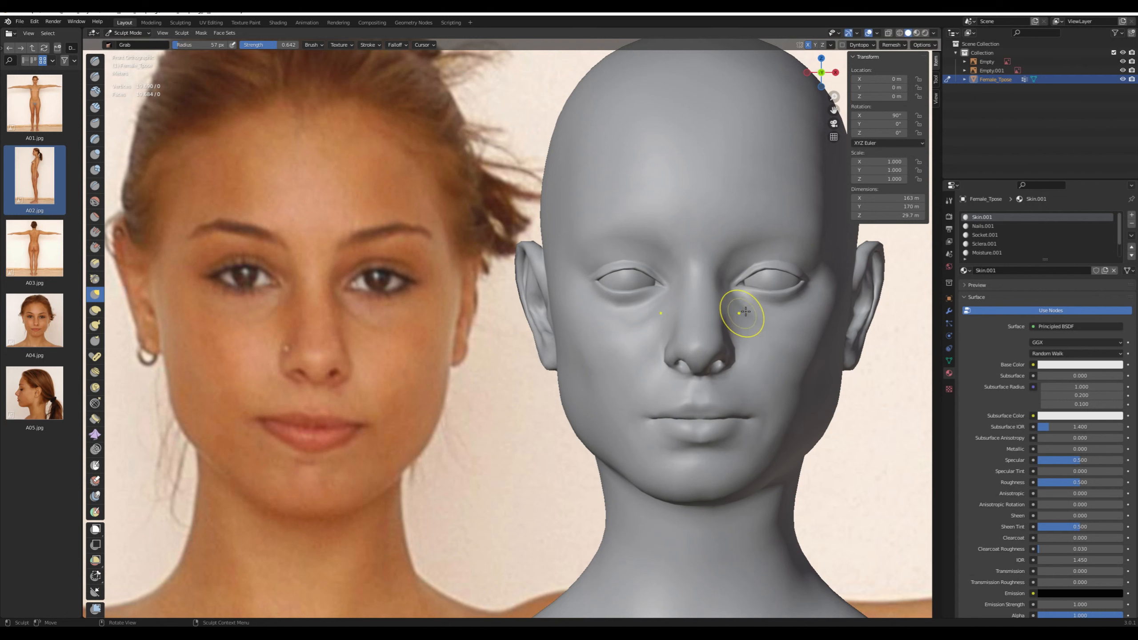
# Stroke the side of the nose below the inner eye corner with the Draw Sharp brush at 57 px radius
pyautogui.click(95, 76)
pyautogui.moveTo(669, 302); pyautogui.dragTo(666, 310)
pyautogui.keyDown('ctrl'); pyautogui.moveTo(748, 389); pyautogui.dragTo(684, 341, button='middle'); pyautogui.keyUp('ctrl')
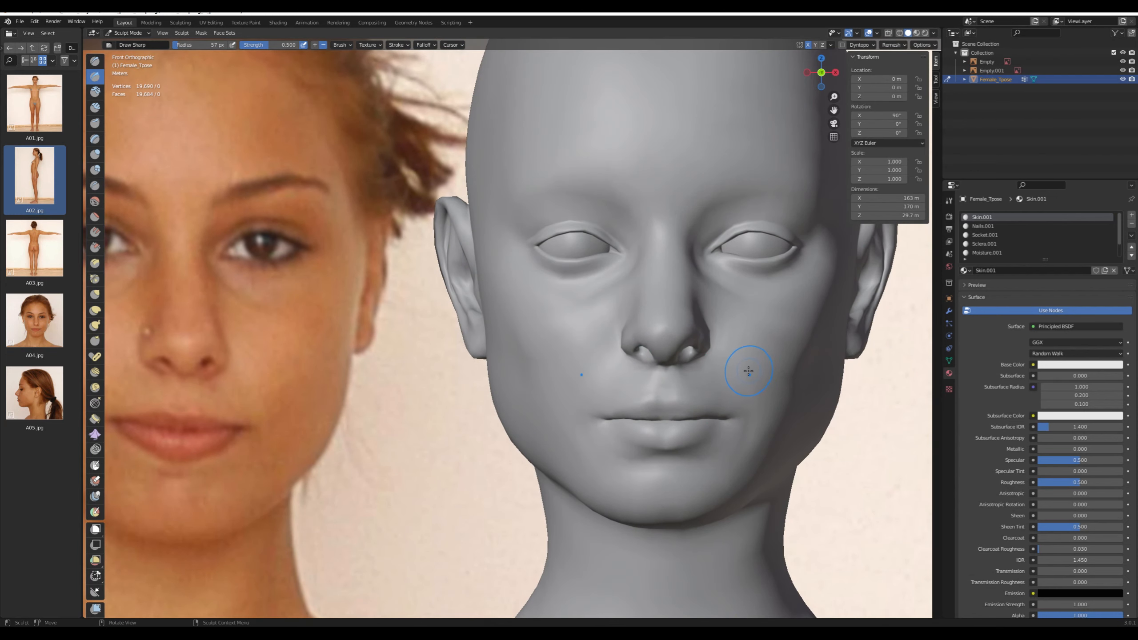
pyautogui.moveTo(766, 354)
pyautogui.mouseDown(button='middle')
pyautogui.moveTo(753, 355)
pyautogui.moveTo(761, 337)
pyautogui.mouseUp(button='middle')
# In Edit Mode, select the centre edges of the upper lip and smooth their vertices with a smoothing of 0.500
pyautogui.press('Tab')
pyautogui.scroll(2, 771, 413)
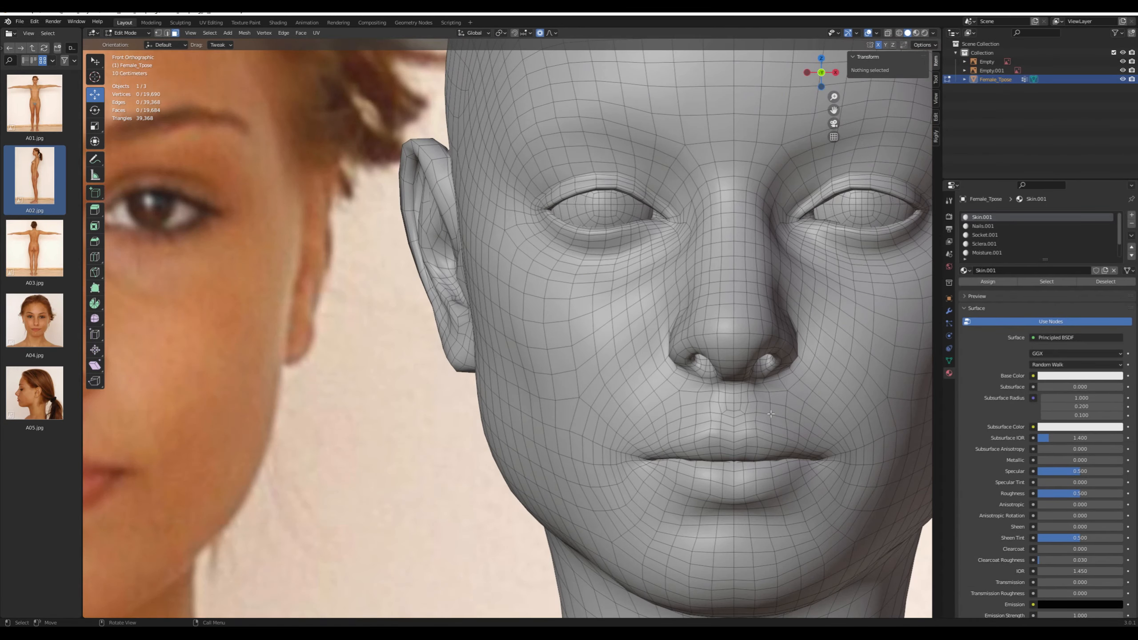
pyautogui.click(735, 451)
pyautogui.moveTo(735, 451); pyautogui.dragTo(734, 451)
pyautogui.press('2')
pyautogui.moveTo(734, 451); pyautogui.dragTo(736, 381, button='middle')
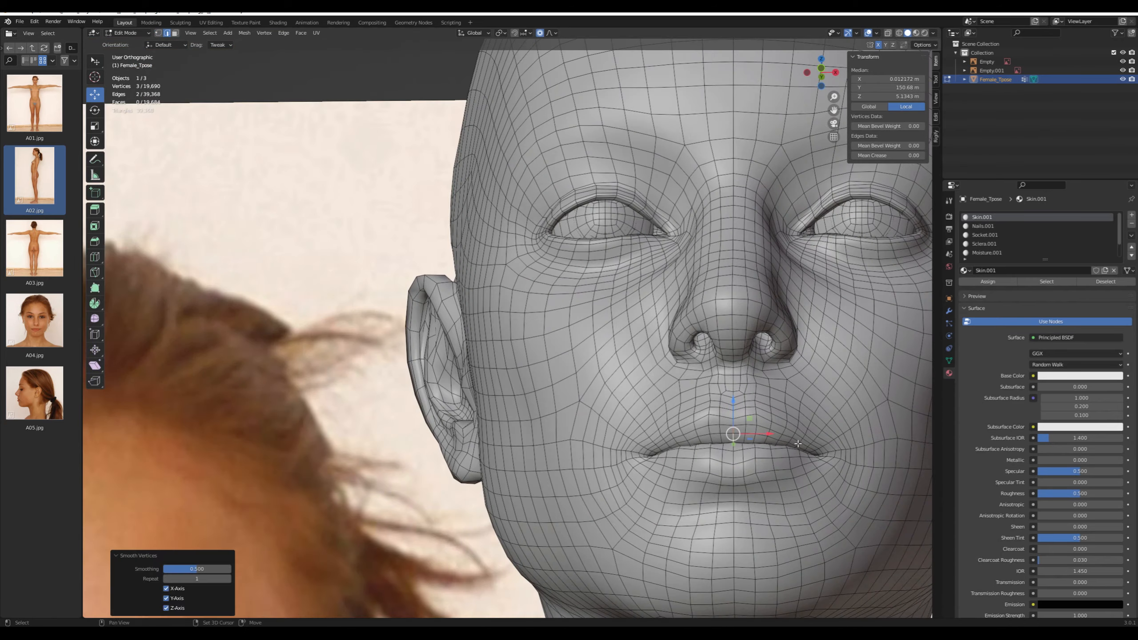
# Undo the last lip edit and move the centre edge of the upper lip down about 0.11 m along Z with proportional editing
pyautogui.moveTo(636, 466); pyautogui.dragTo(674, 469, button='middle')
pyautogui.moveTo(675, 469); pyautogui.dragTo(665, 473)
pyautogui.moveTo(665, 473); pyautogui.dragTo(683, 443, button='middle')
pyautogui.hotkey('ctrl', 'z')
pyautogui.click(698, 443)
pyautogui.moveTo(699, 443); pyautogui.dragTo(733, 414, button='middle')
pyautogui.press('g')
pyautogui.press('z')
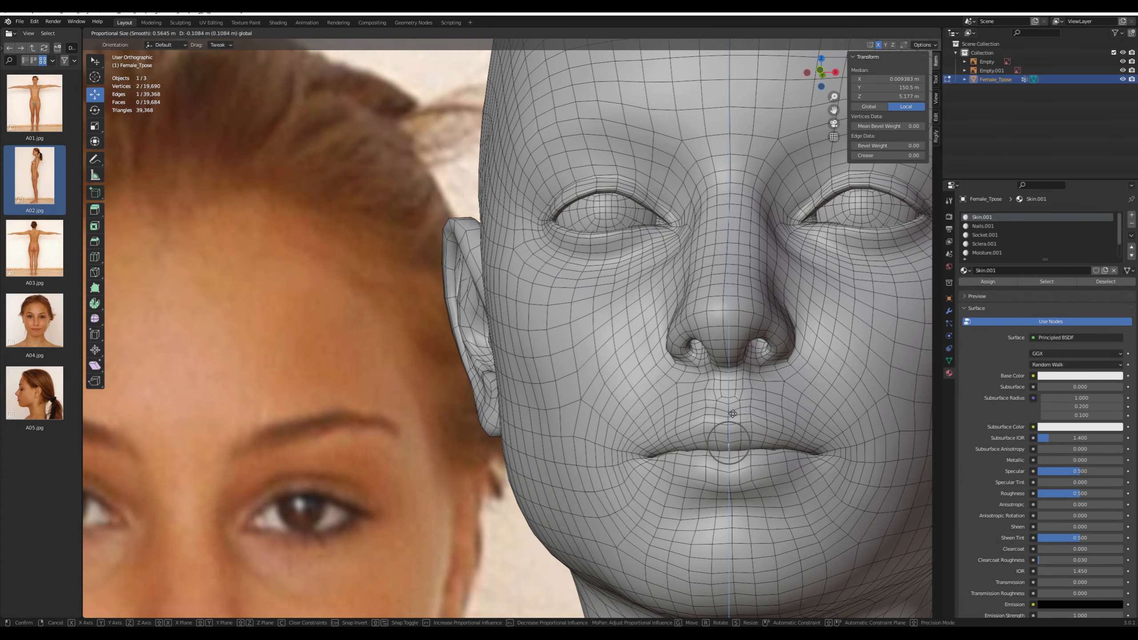
pyautogui.click(733, 414)
pyautogui.press('KP_1')
pyautogui.scroll(-3, 736, 411)
pyautogui.scroll(2, 736, 411)
pyautogui.hotkey('alt', 'a')
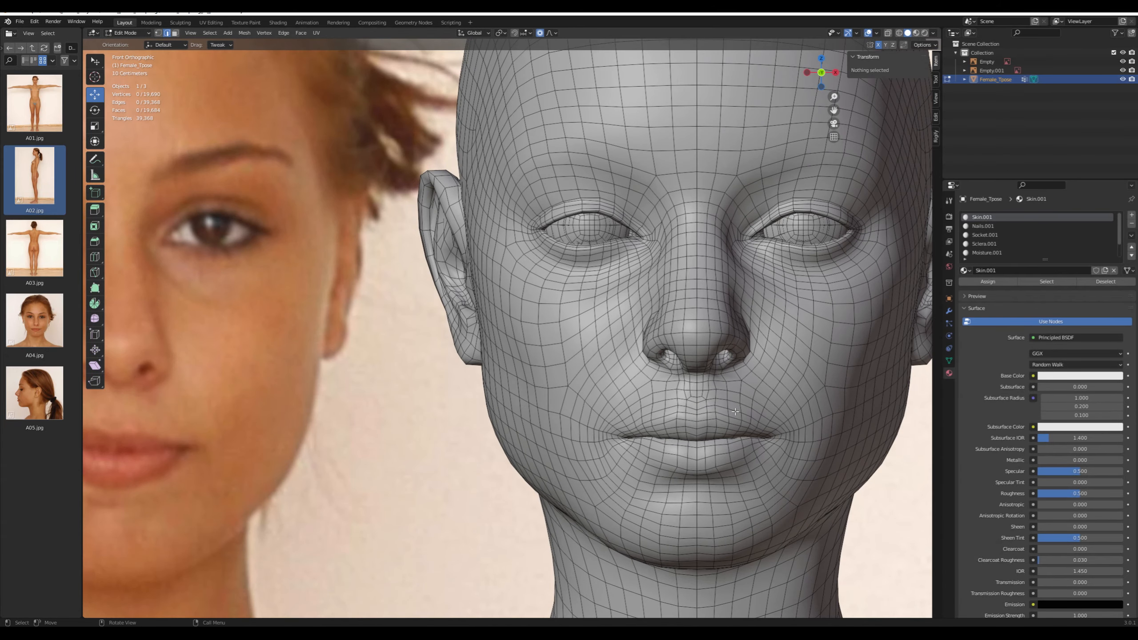
# Move the lip-line edge near the mouth corner down about 0.048 m along Z with proportional editing, and deselect it
pyautogui.moveTo(735, 412); pyautogui.dragTo(762, 408, button='middle')
pyautogui.scroll(3, 764, 407)
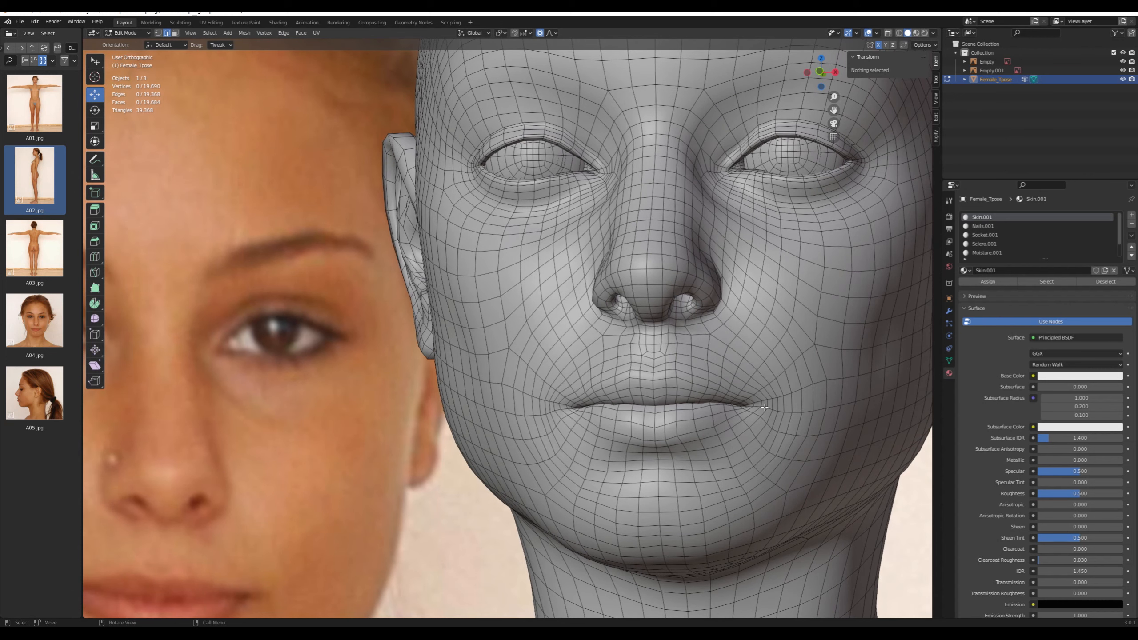
pyautogui.click(712, 397)
pyautogui.press('g')
pyautogui.press('z')
pyautogui.click(715, 395)
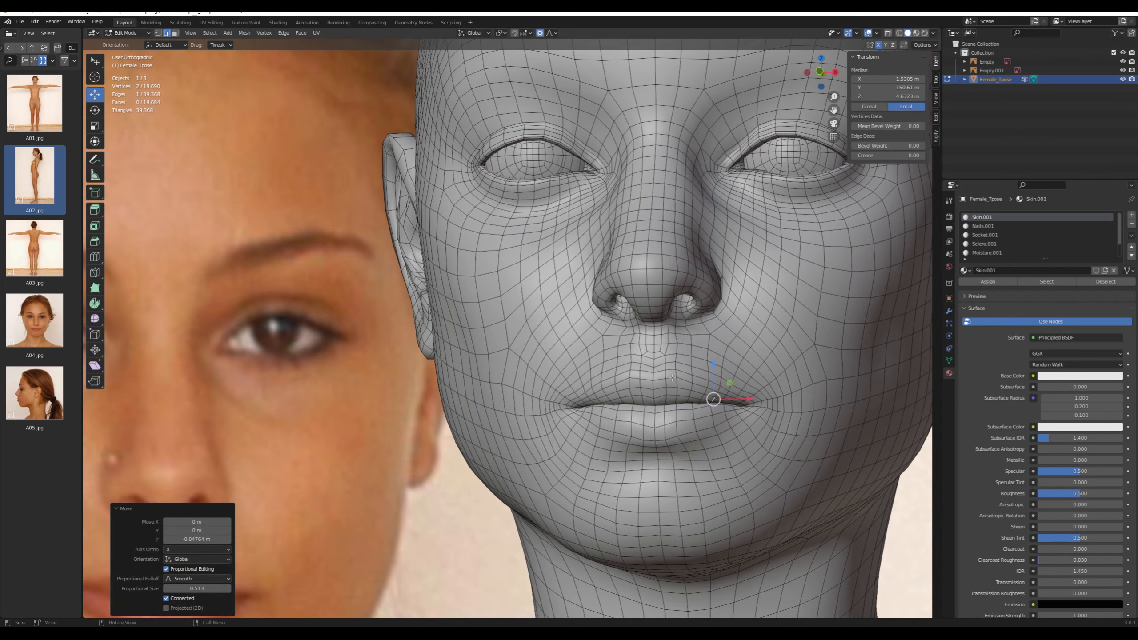
pyautogui.moveTo(714, 395); pyautogui.dragTo(669, 383, button='middle')
pyautogui.scroll(-2, 670, 383)
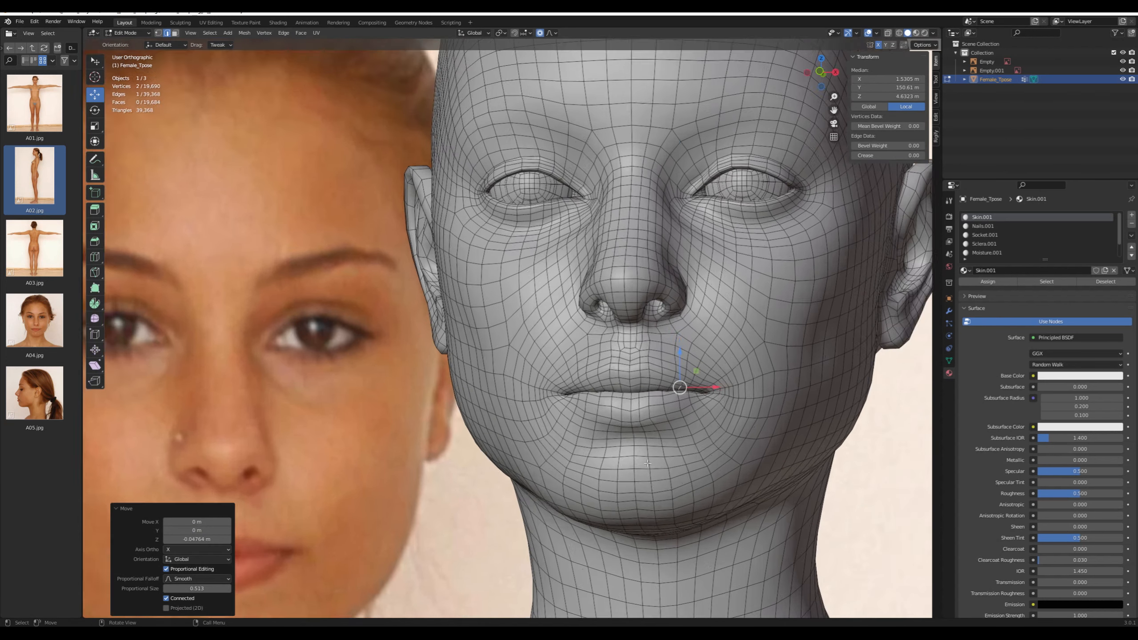
pyautogui.hotkey('alt', 'a')
pyautogui.press('KP_4')
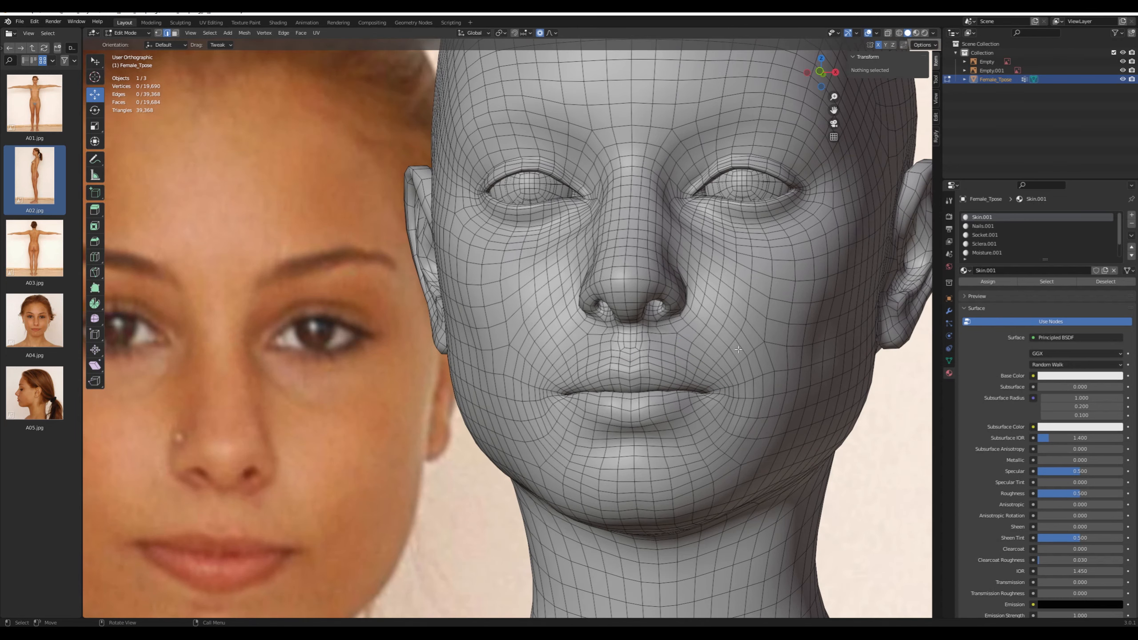
# Return to Sculpt Mode in front view and reshape the sides of the neck with the Grab brush, enlarging its radius to 105 px
pyautogui.click(609, 366)
pyautogui.press('KP_1')
pyautogui.hotkey('alt', 'a')
pyautogui.scroll(-3, 771, 398)
pyautogui.scroll(2, 771, 398)
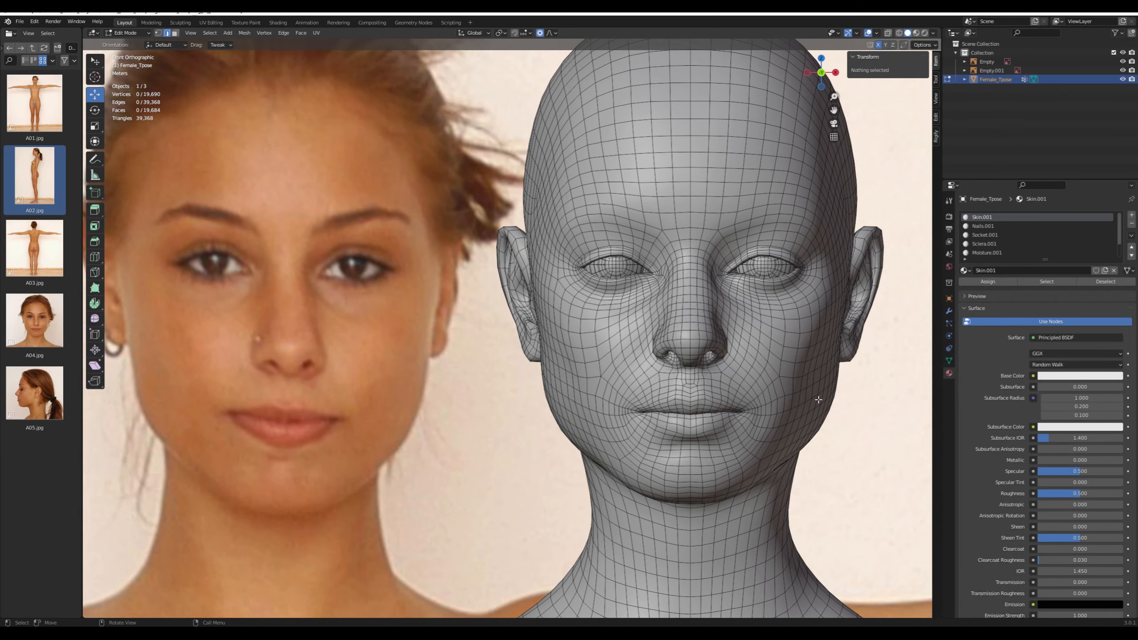
pyautogui.scroll(-1, 818, 399)
pyautogui.press('Tab')
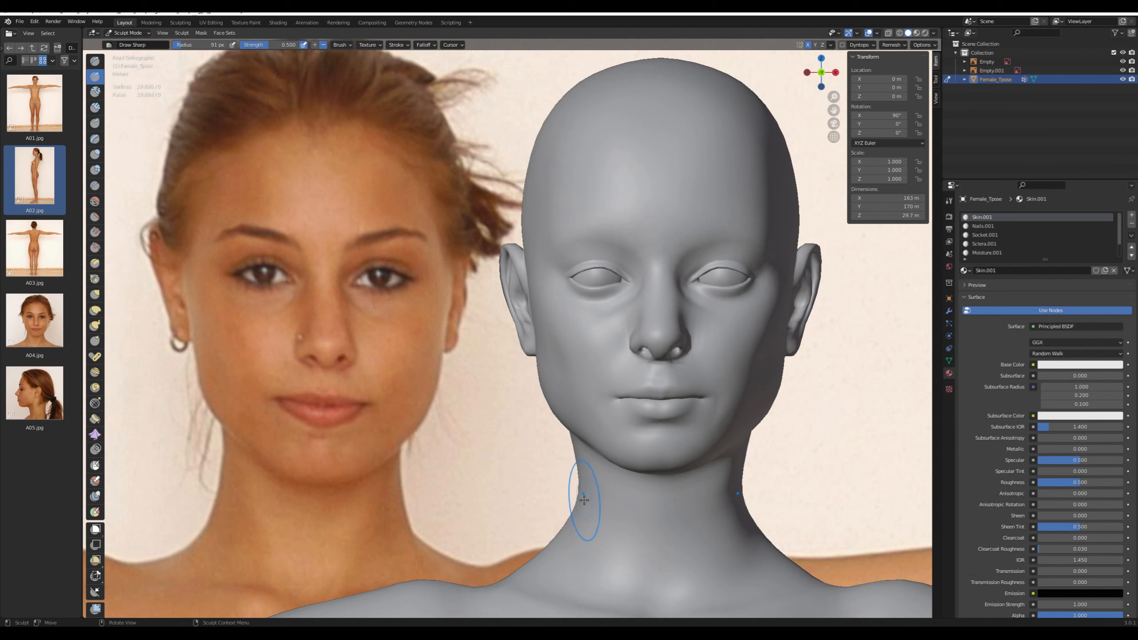
pyautogui.press('g')
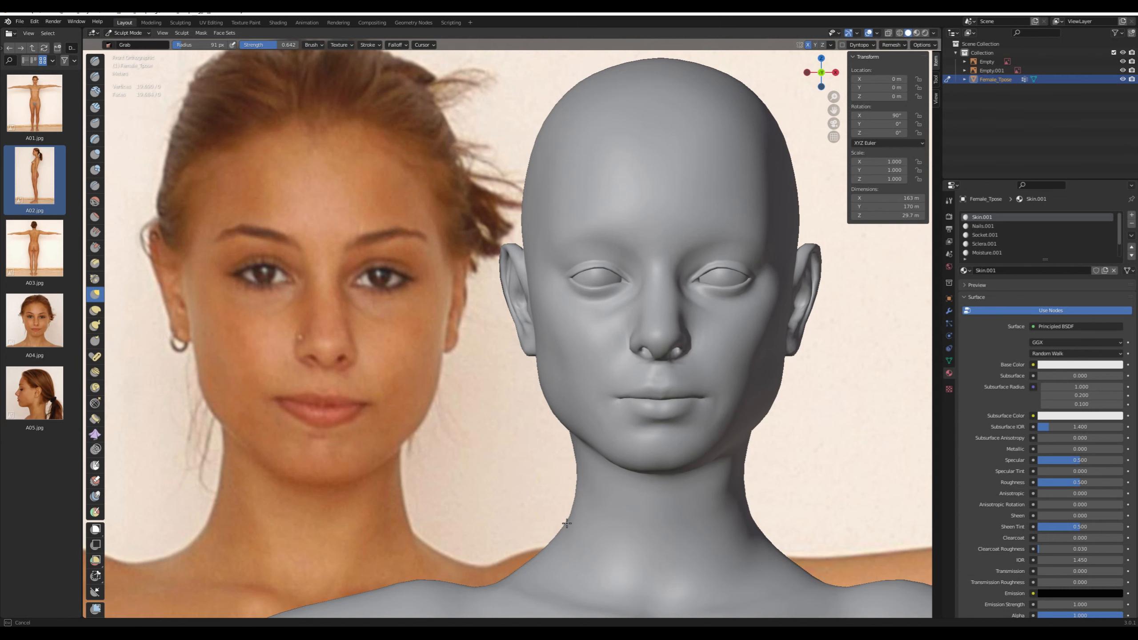
pyautogui.scroll(-1, 566, 523)
pyautogui.press('f')
pyautogui.click(534, 506)
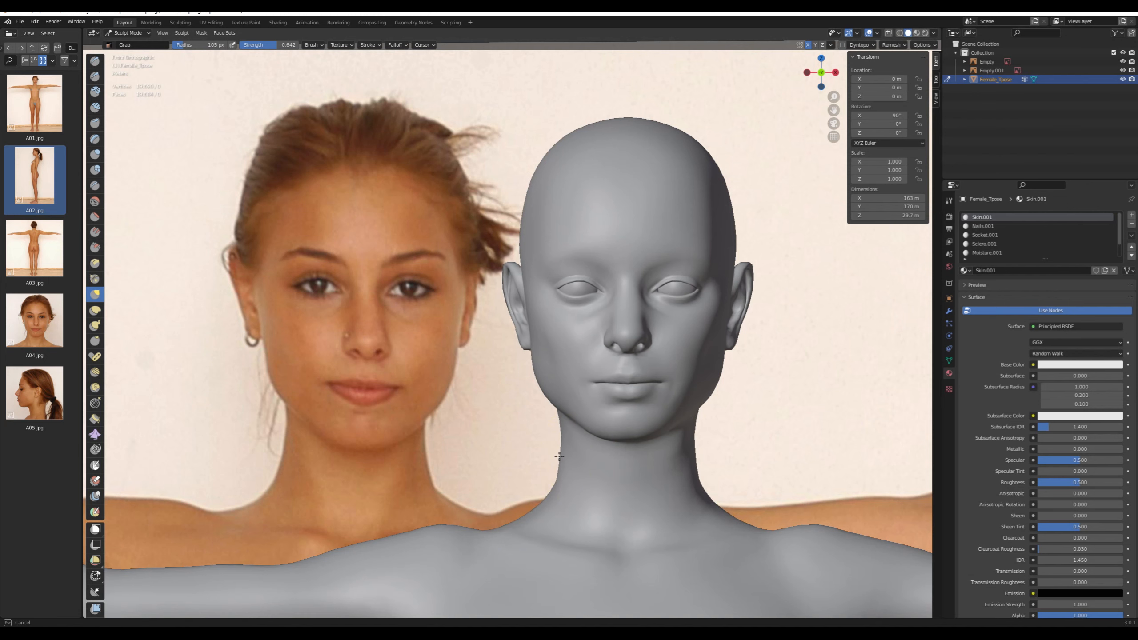
pyautogui.moveTo(749, 450); pyautogui.dragTo(698, 458, button='middle')
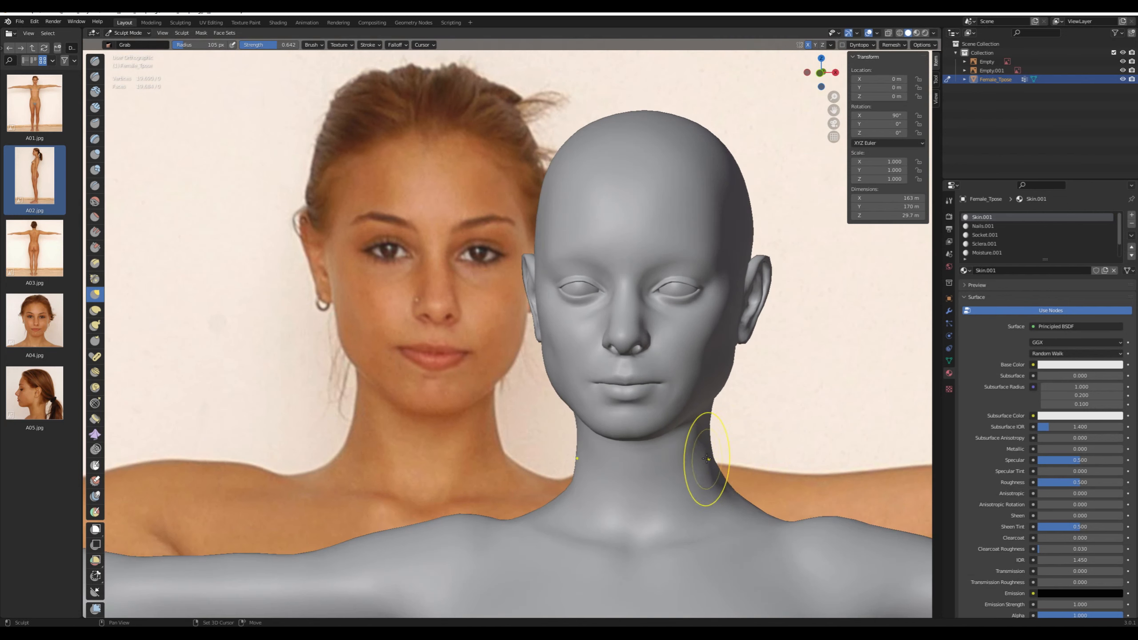
pyautogui.press('KP_1')
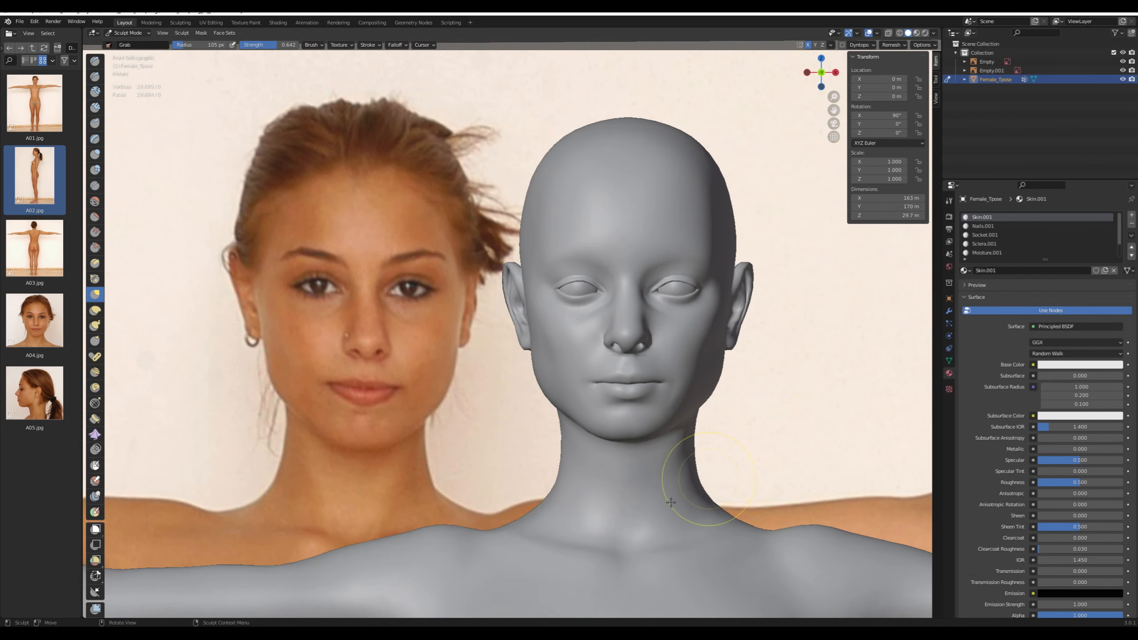
# Stroke the base of the neck above the collarbone with the Draw brush at 105 px radius
pyautogui.press('x')
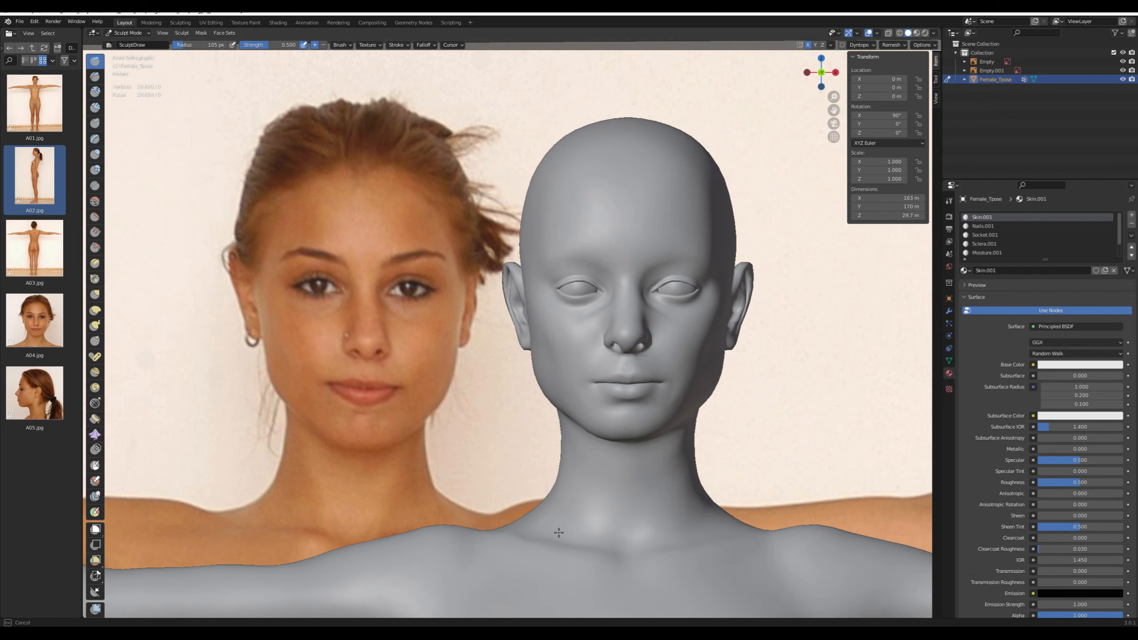
pyautogui.scroll(-1, 598, 462)
pyautogui.moveTo(555, 448); pyautogui.dragTo(554, 466, button='middle')
pyautogui.press('KP_1')
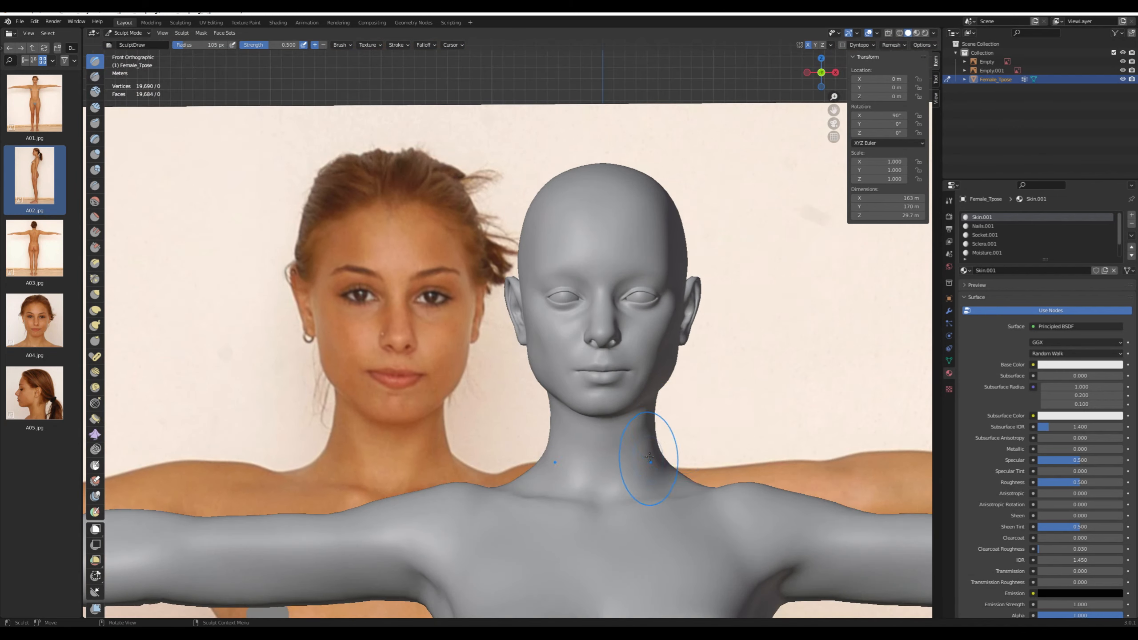
pyautogui.keyDown('ctrl'); pyautogui.moveTo(752, 368); pyautogui.dragTo(755, 296, button='middle'); pyautogui.keyUp('ctrl')
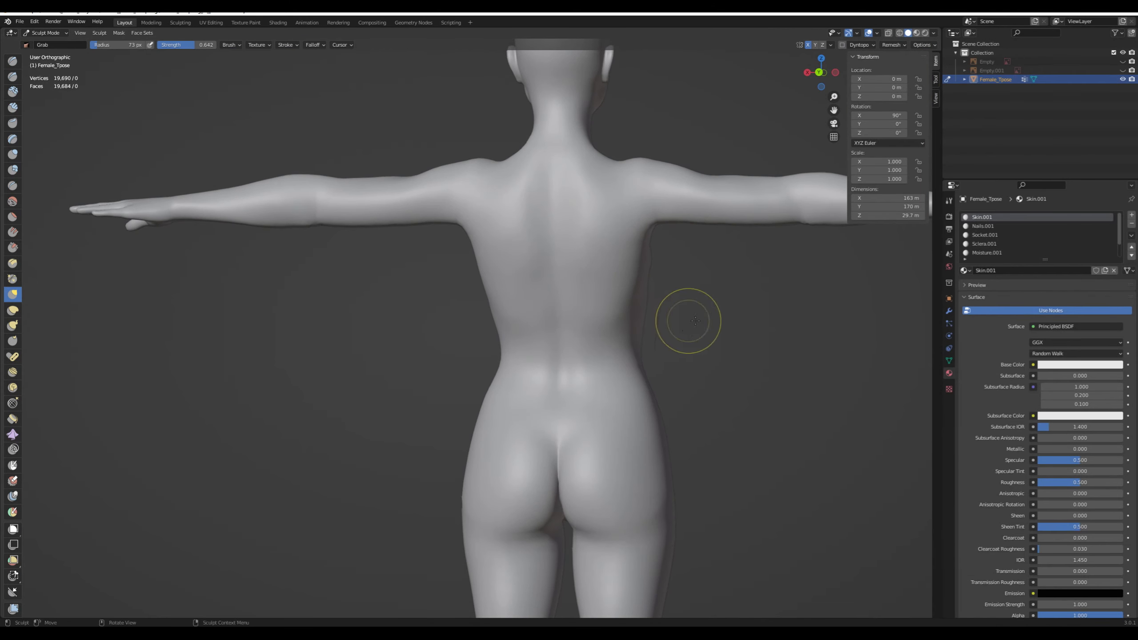
# Examine the sculpted body from the front and from an angle, down to the legs and feet
pyautogui.moveTo(688, 320); pyautogui.dragTo(880, 325, button='middle')
pyautogui.press('KP_1')
pyautogui.keyDown('shift'); pyautogui.moveTo(579, 338); pyautogui.dragTo(748, 378, button='middle'); pyautogui.keyUp('shift')
pyautogui.scroll(-1, 728, 372)
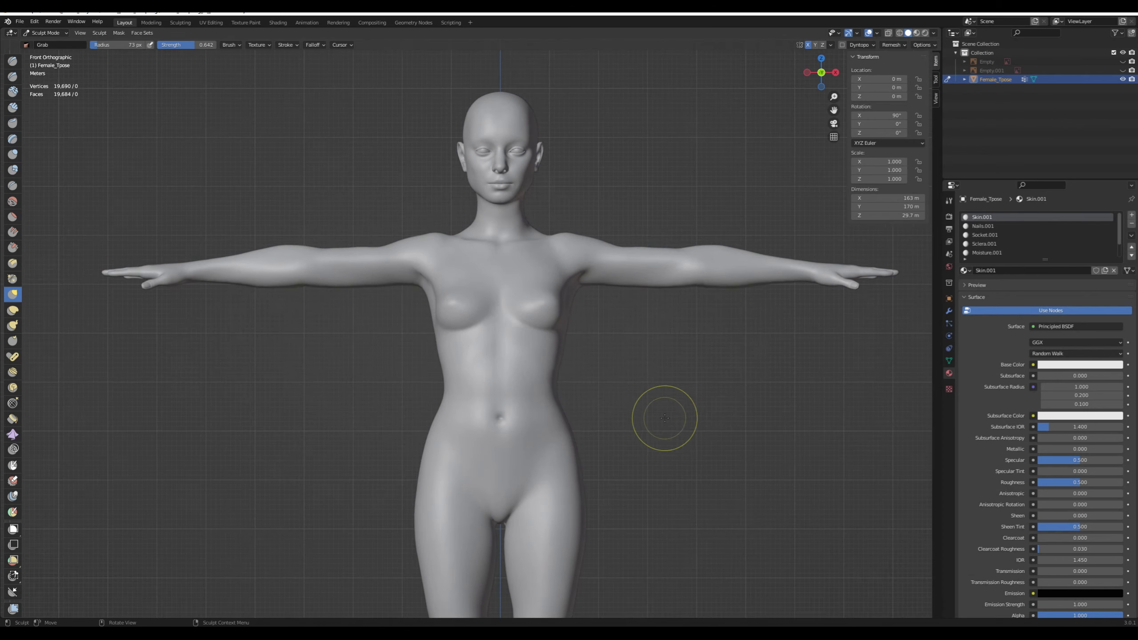
pyautogui.scroll(-4, 665, 417)
pyautogui.moveTo(666, 414)
pyautogui.mouseDown(button='middle')
pyautogui.moveTo(680, 373)
pyautogui.moveTo(673, 337)
pyautogui.mouseUp(button='middle')
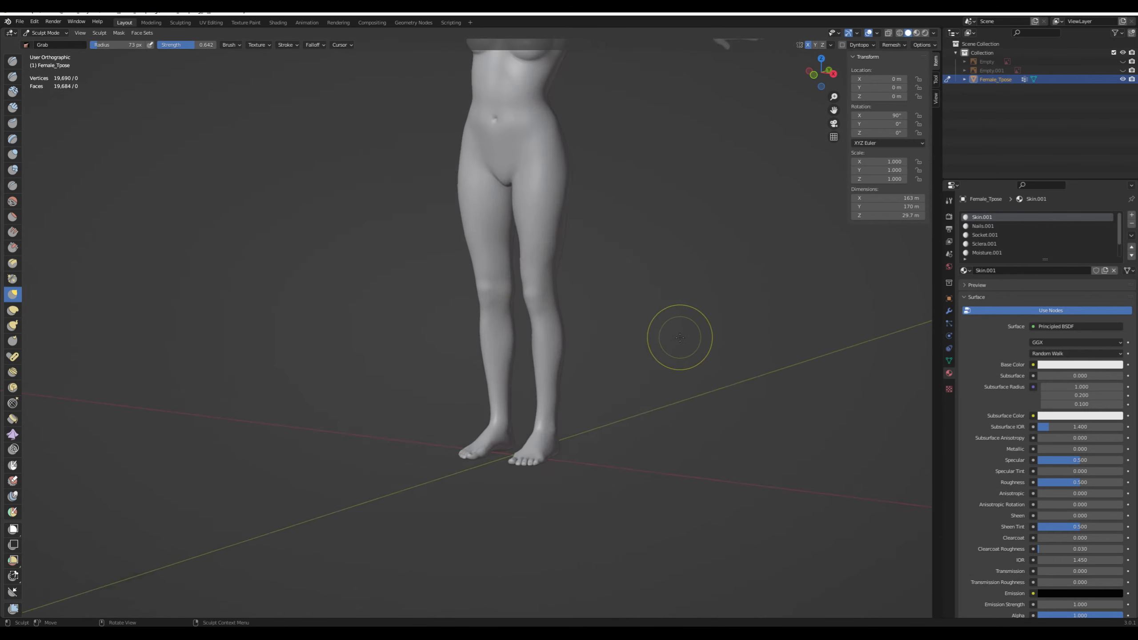
pyautogui.scroll(3, 712, 300)
pyautogui.moveTo(712, 300); pyautogui.dragTo(724, 339, button='middle')
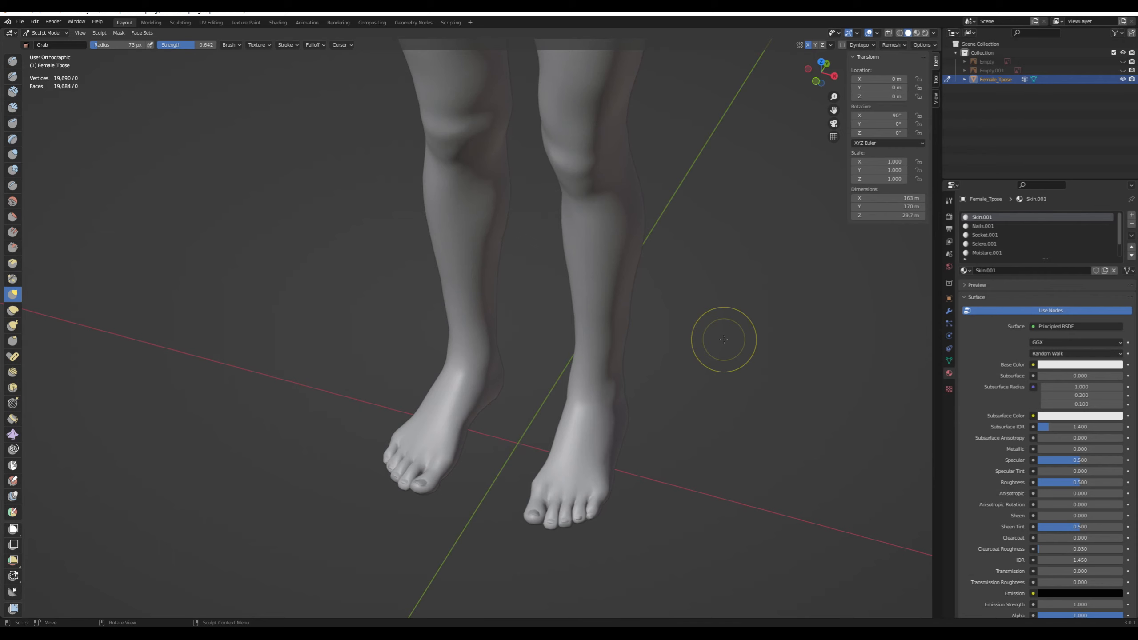
# Stroke the top and inner side of the foot with the Draw Sharp brush at 73 px radius
pyautogui.click(13, 76)
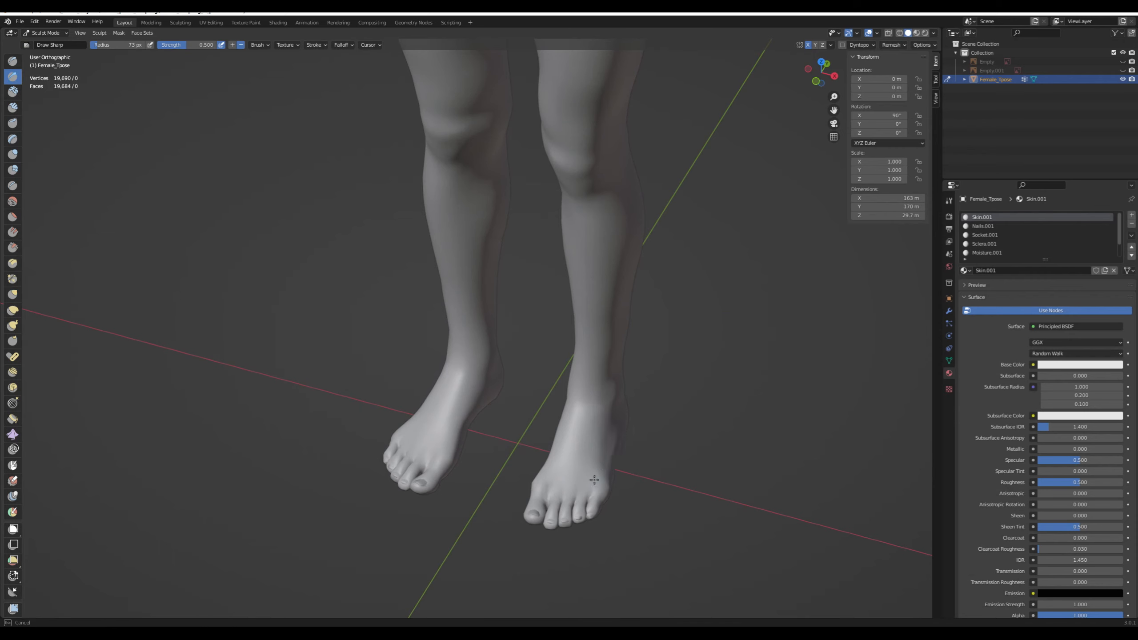
pyautogui.moveTo(699, 370); pyautogui.dragTo(459, 414, button='middle')
pyautogui.moveTo(574, 388); pyautogui.dragTo(507, 460, button='middle')
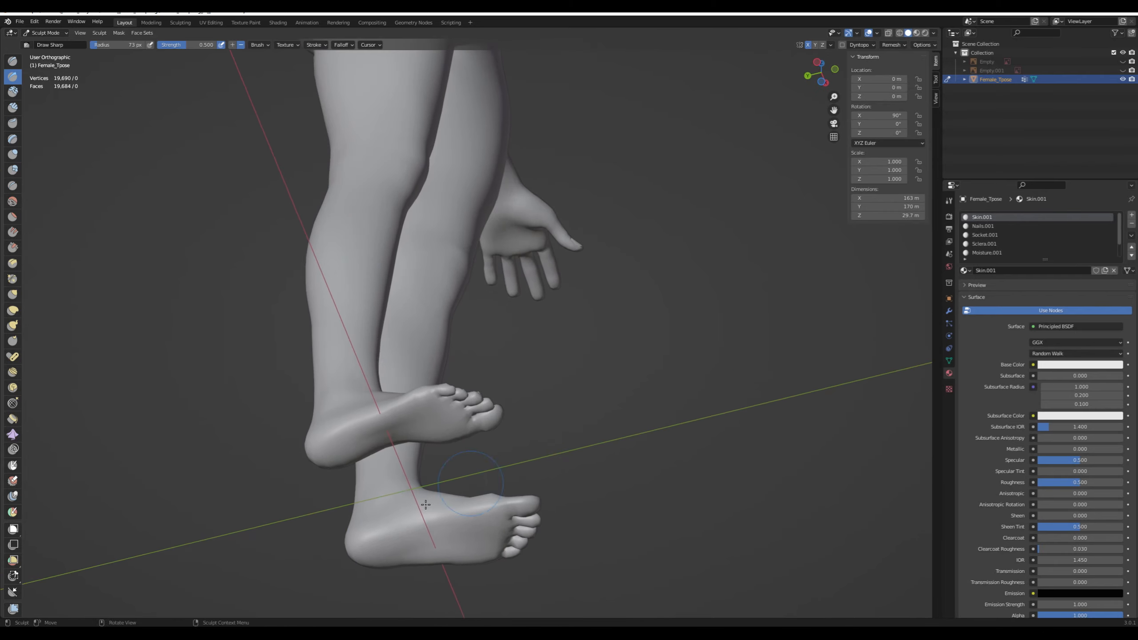
pyautogui.moveTo(393, 522); pyautogui.dragTo(640, 474, button='middle')
# Refine the ankle and foot with the Draw and Grab brushes at 73 px radius, and return to the Draw Sharp brush
pyautogui.press('x')
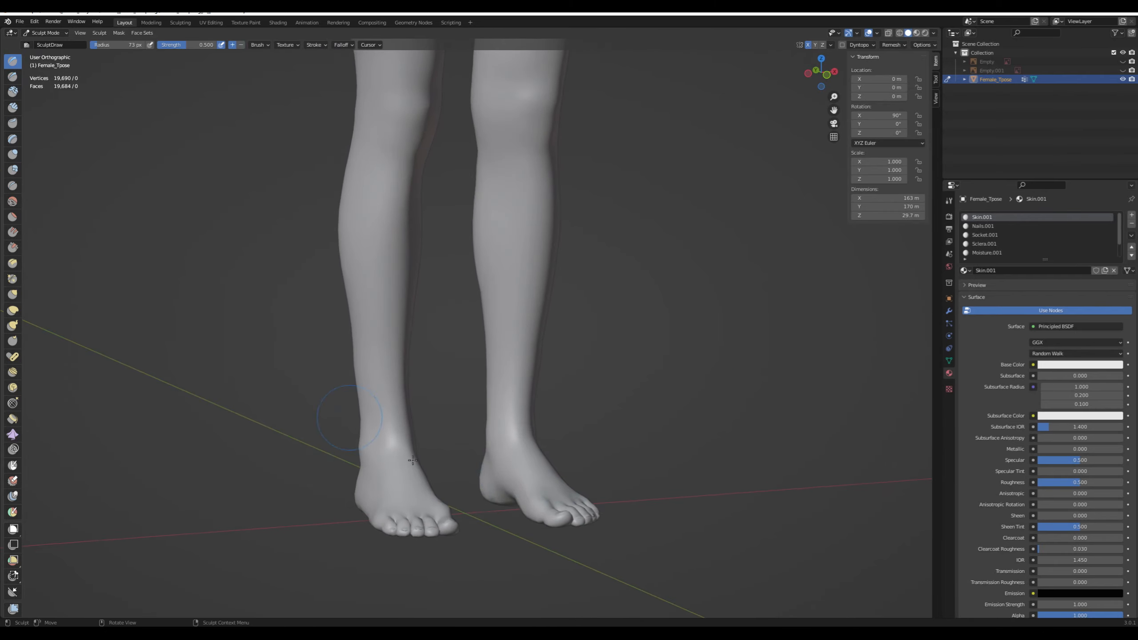
pyautogui.moveTo(506, 493)
pyautogui.mouseDown(button='middle')
pyautogui.moveTo(636, 474)
pyautogui.moveTo(683, 481)
pyautogui.moveTo(767, 386)
pyautogui.moveTo(745, 317)
pyautogui.moveTo(597, 292)
pyautogui.moveTo(612, 212)
pyautogui.moveTo(699, 251)
pyautogui.moveTo(681, 269)
pyautogui.moveTo(719, 283)
pyautogui.moveTo(718, 463)
pyautogui.mouseUp(button='middle')
pyautogui.press('g')
pyautogui.scroll(2, 744, 318)
pyautogui.click(13, 76)
# In Edit Mode, select a face loop around the upper thigh, grow the selection down the leg, smooth its vertices and deselect
pyautogui.press('KP_1')
pyautogui.scroll(-6, 706, 269)
pyautogui.scroll(1, 693, 269)
pyautogui.scroll(2, 718, 464)
pyautogui.press('Tab')
pyautogui.keyDown('alt'); pyautogui.click(672, 441); pyautogui.keyUp('alt')
pyautogui.press('ctrl+KP_Add')
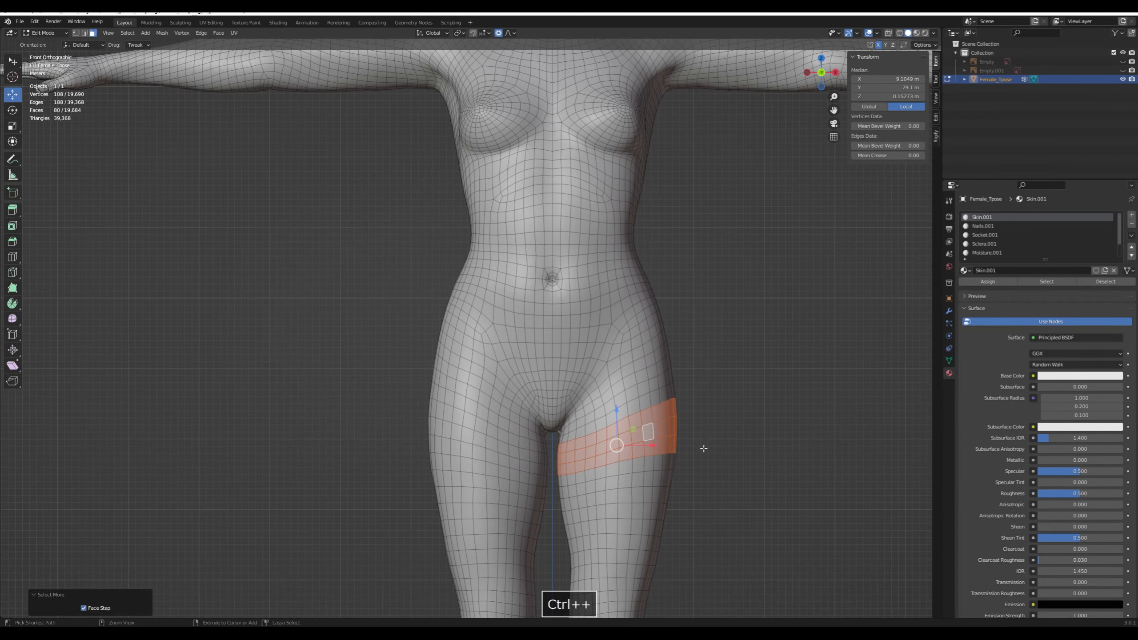
pyautogui.press('ctrl+KP_Add')
pyautogui.press('ctrl+KP_Add')
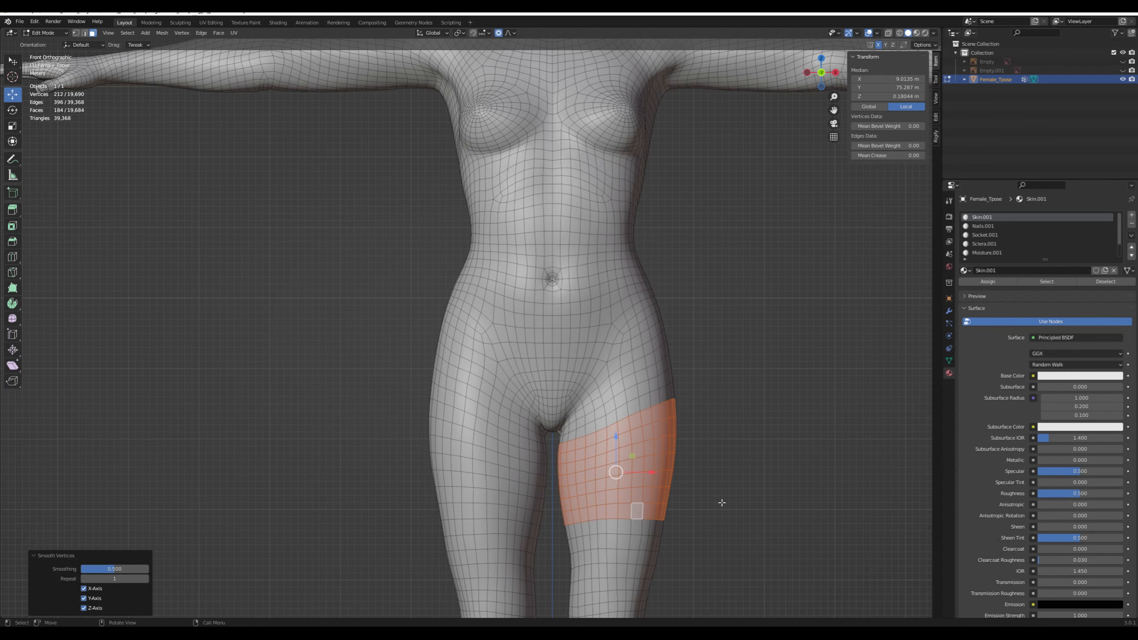
pyautogui.hotkey('alt', 'a')
# Leave mesh editing and switch the Female_Tpose body to Object Mode
pyautogui.scroll(-2, 724, 440)
pyautogui.scroll(-3, 724, 441)
pyautogui.press('Tab')
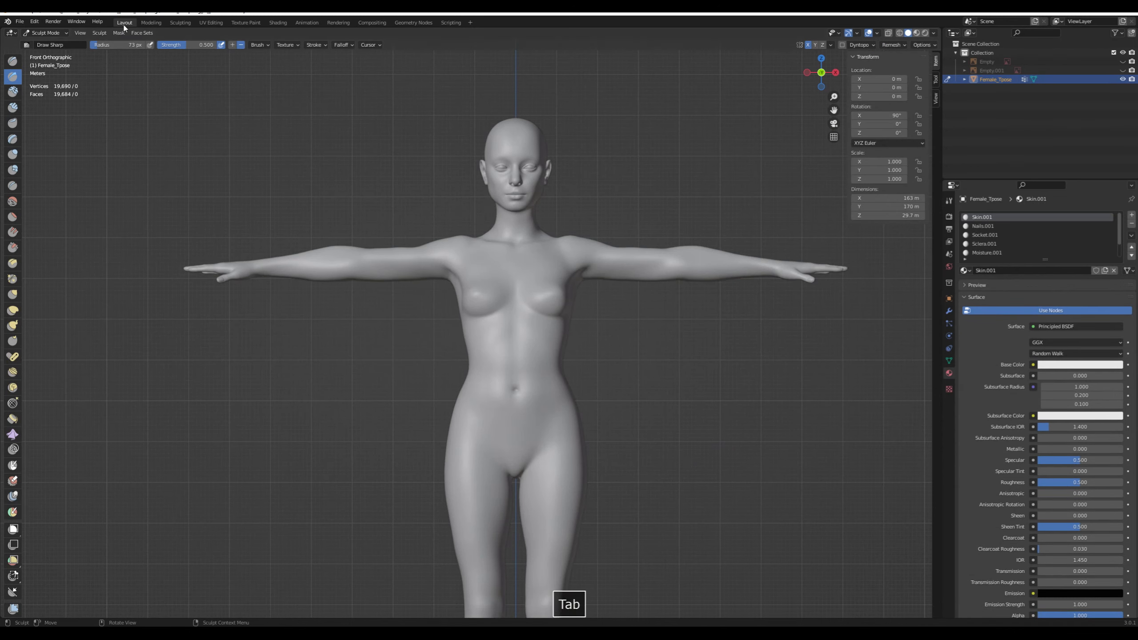
pyautogui.click(45, 33)
pyautogui.click(50, 43)
pyautogui.scroll(-3, 658, 297)
pyautogui.moveTo(732, 274); pyautogui.dragTo(712, 281, button='middle')
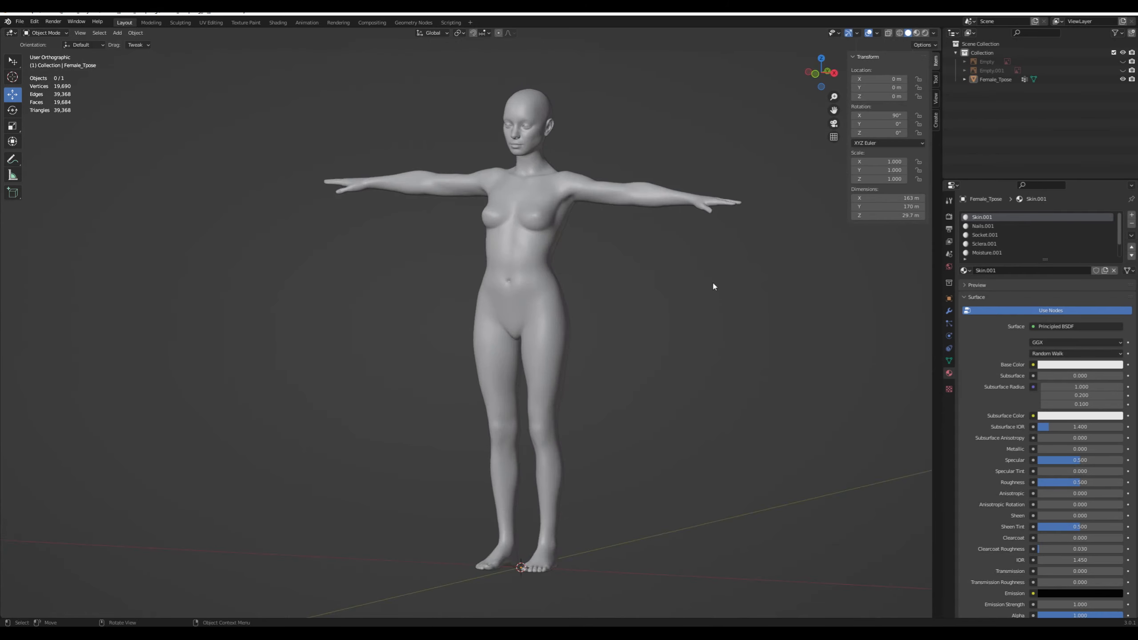
# In Edit Mode, try selecting a shortest path of faces above the navel, and undo the selection
pyautogui.scroll(6, 685, 331)
pyautogui.press('Tab')
pyautogui.scroll(2, 662, 384)
pyautogui.click(517, 367)
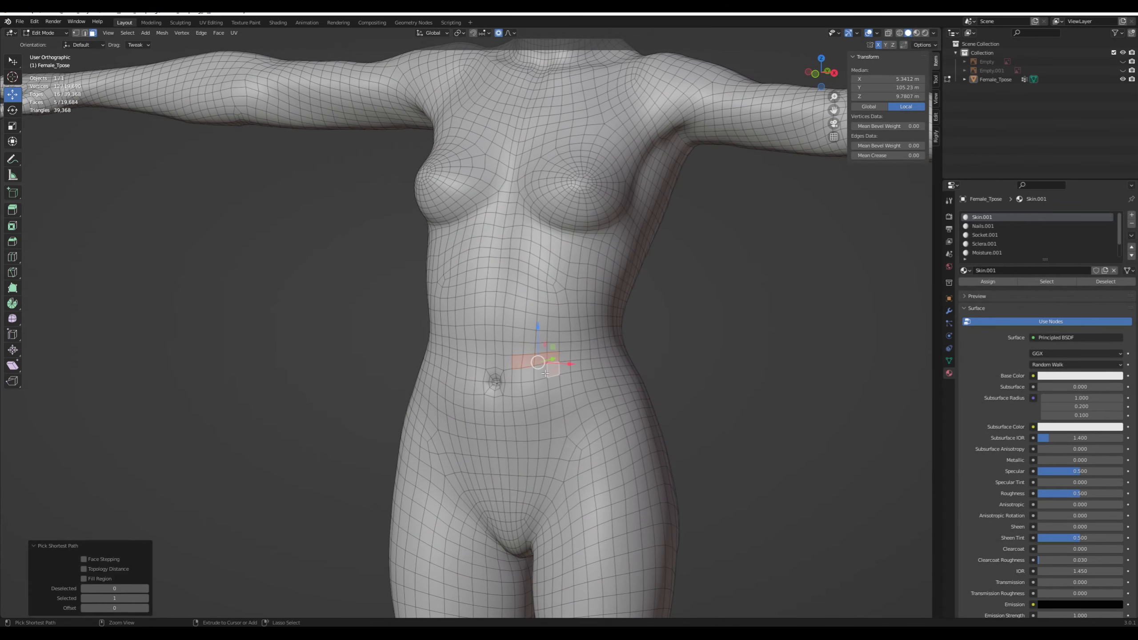
pyautogui.hotkey('ctrl', 'z')
pyautogui.scroll(-4, 695, 434)
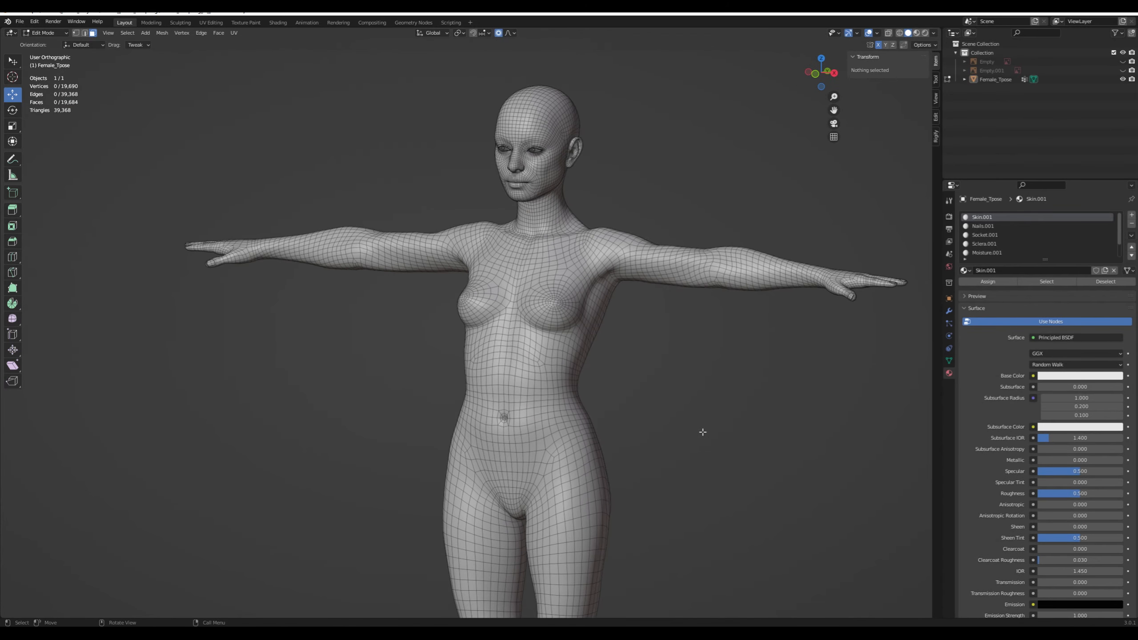